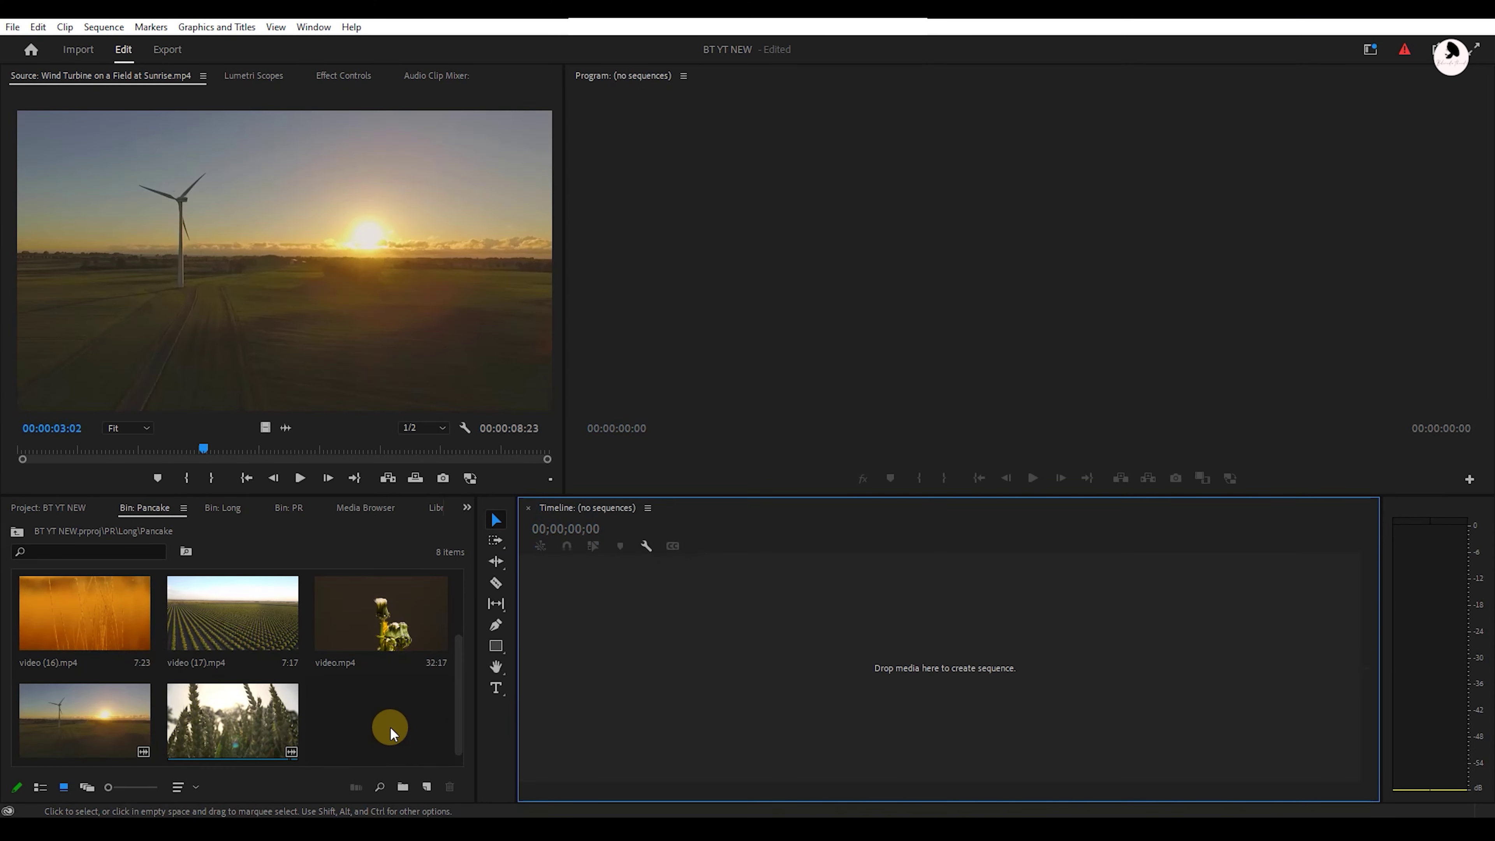
Create a sequence named TIMELINE 1 R and place the five nature clips at the start of V1, matching the sequence settings to the clips
key(ctrl+n)
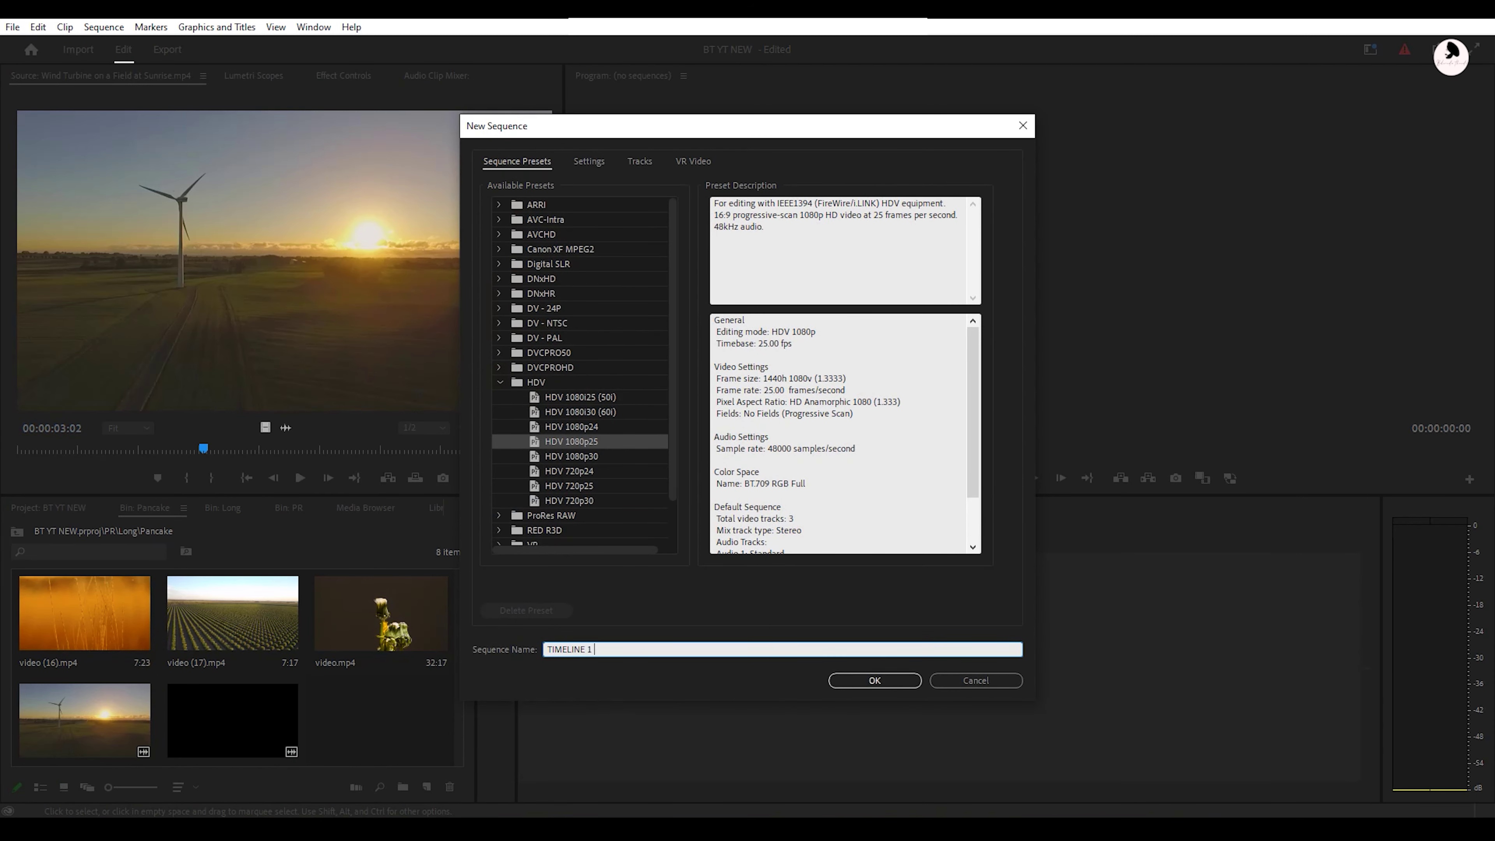
click(860, 681)
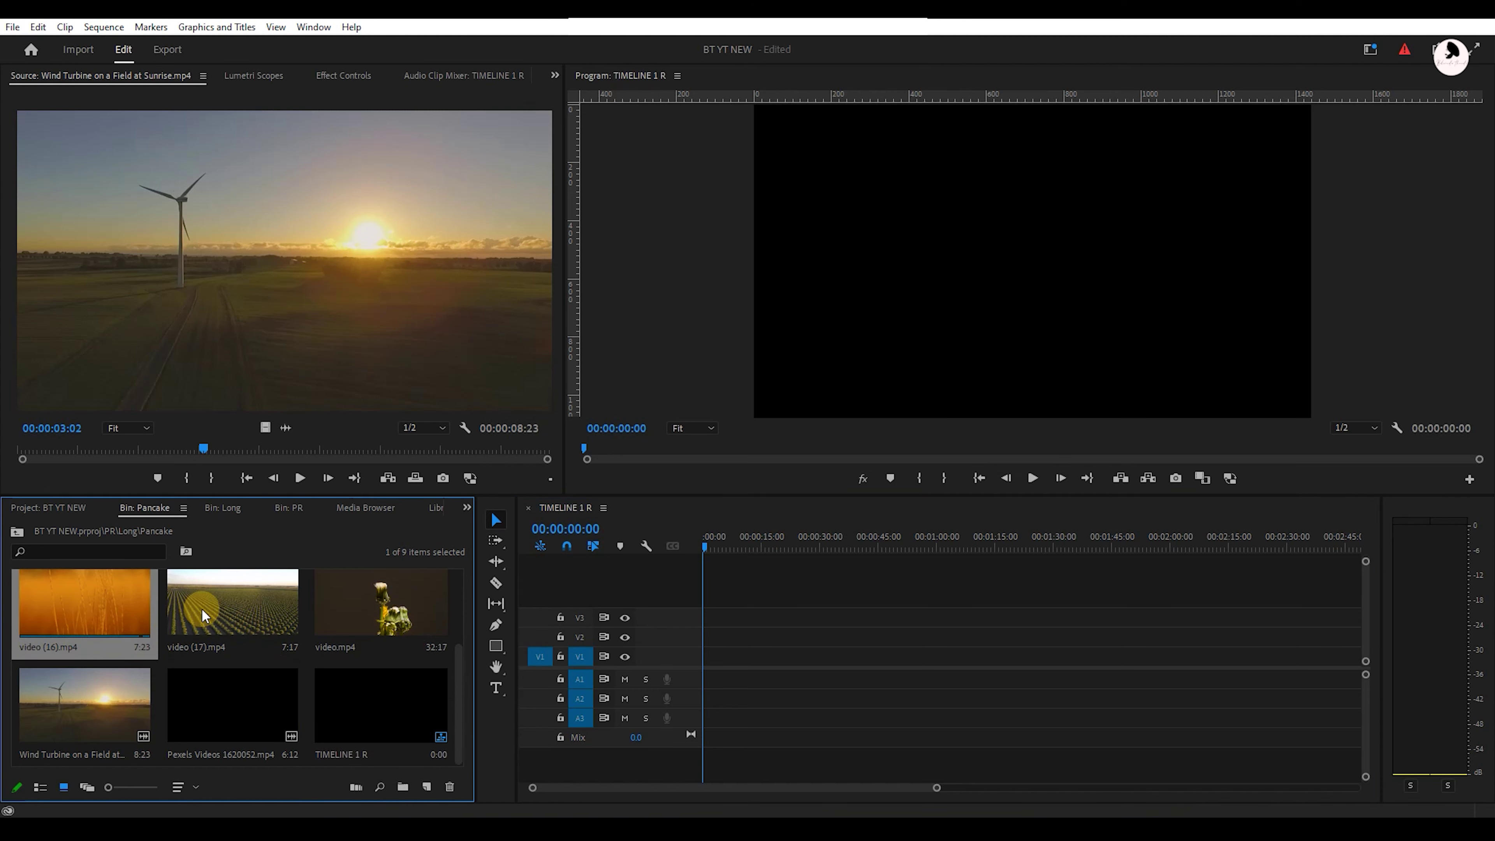
shift+click(90, 719)
shift+click(234, 721)
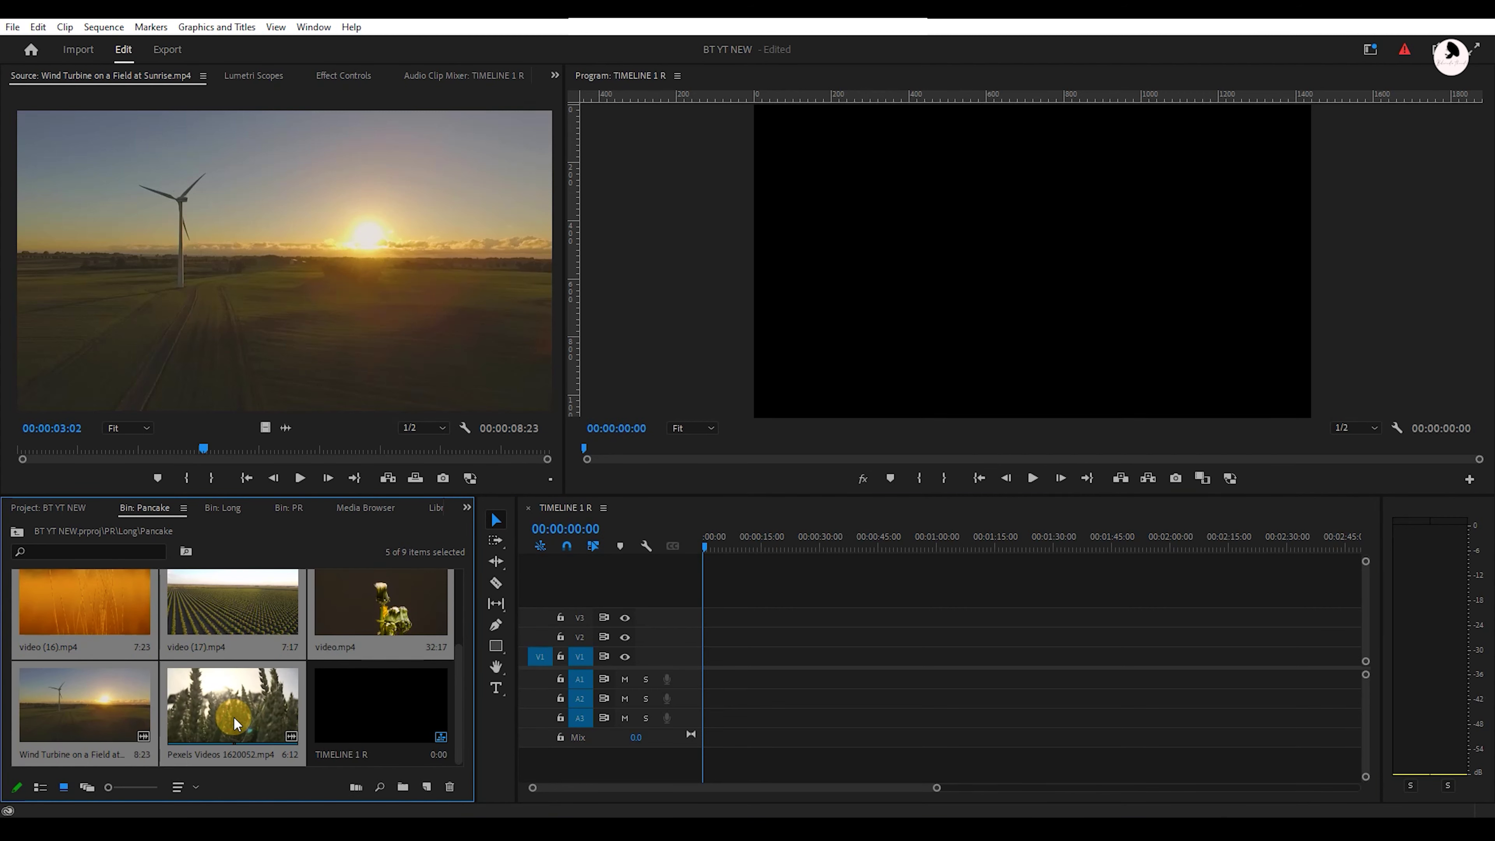
drag(107, 611, 678, 657)
click(749, 445)
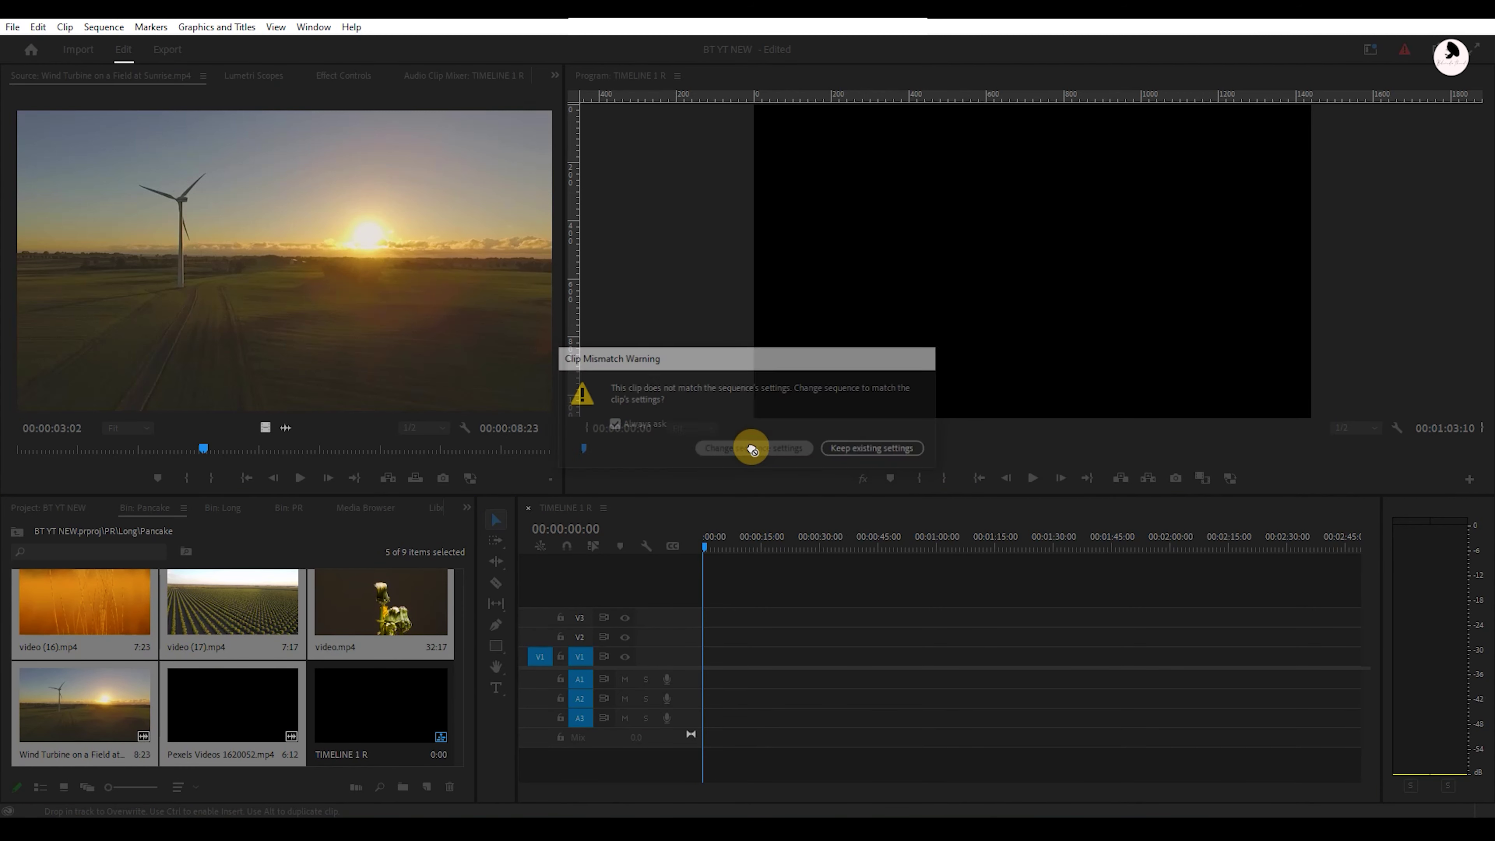
Label the five nature clips in the timeline Green
right_click(817, 657)
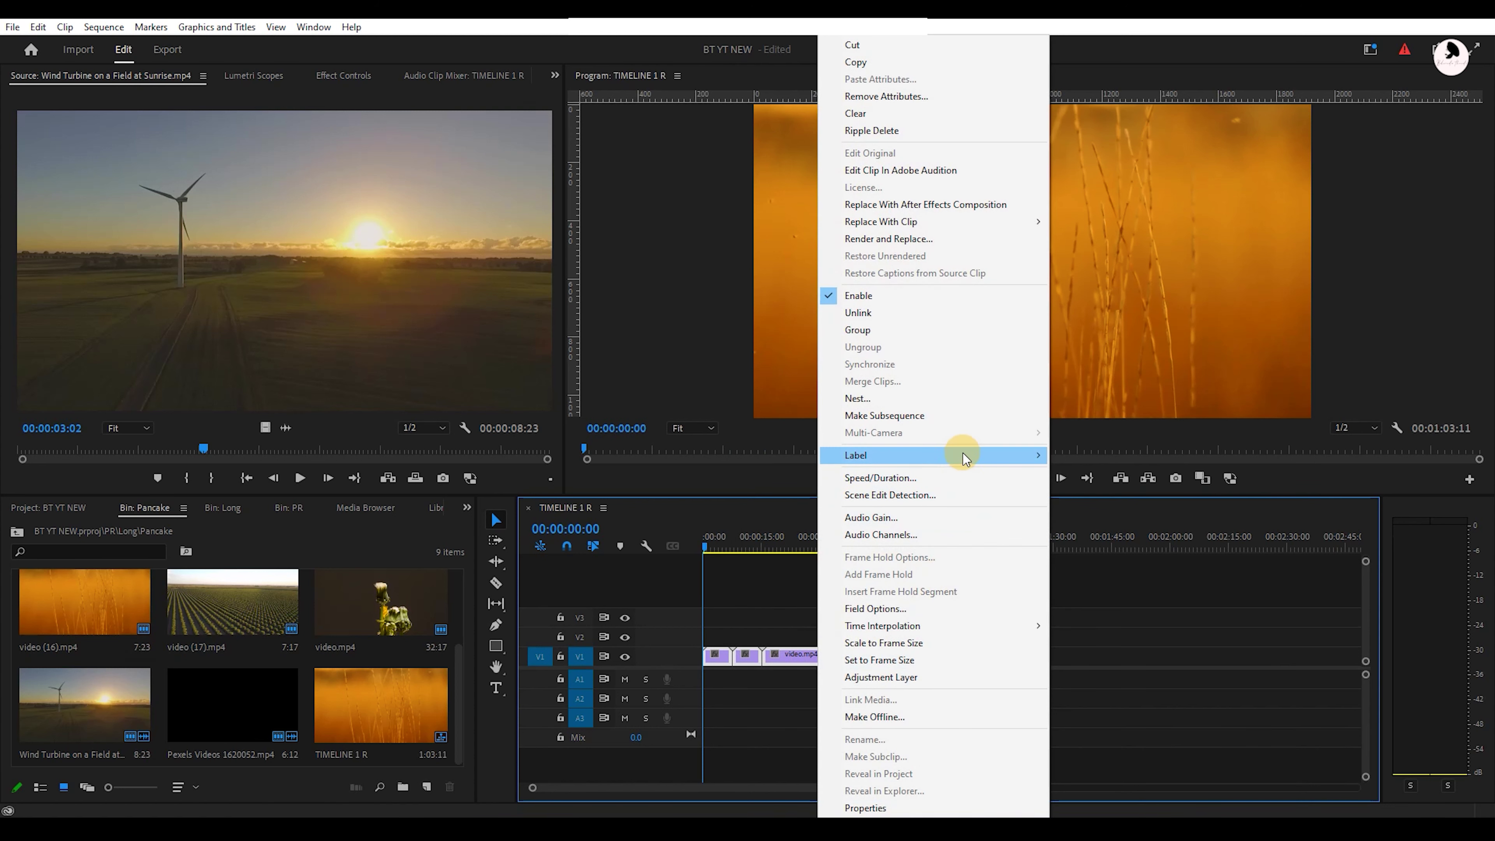
mouse_move(959, 455)
click(1098, 701)
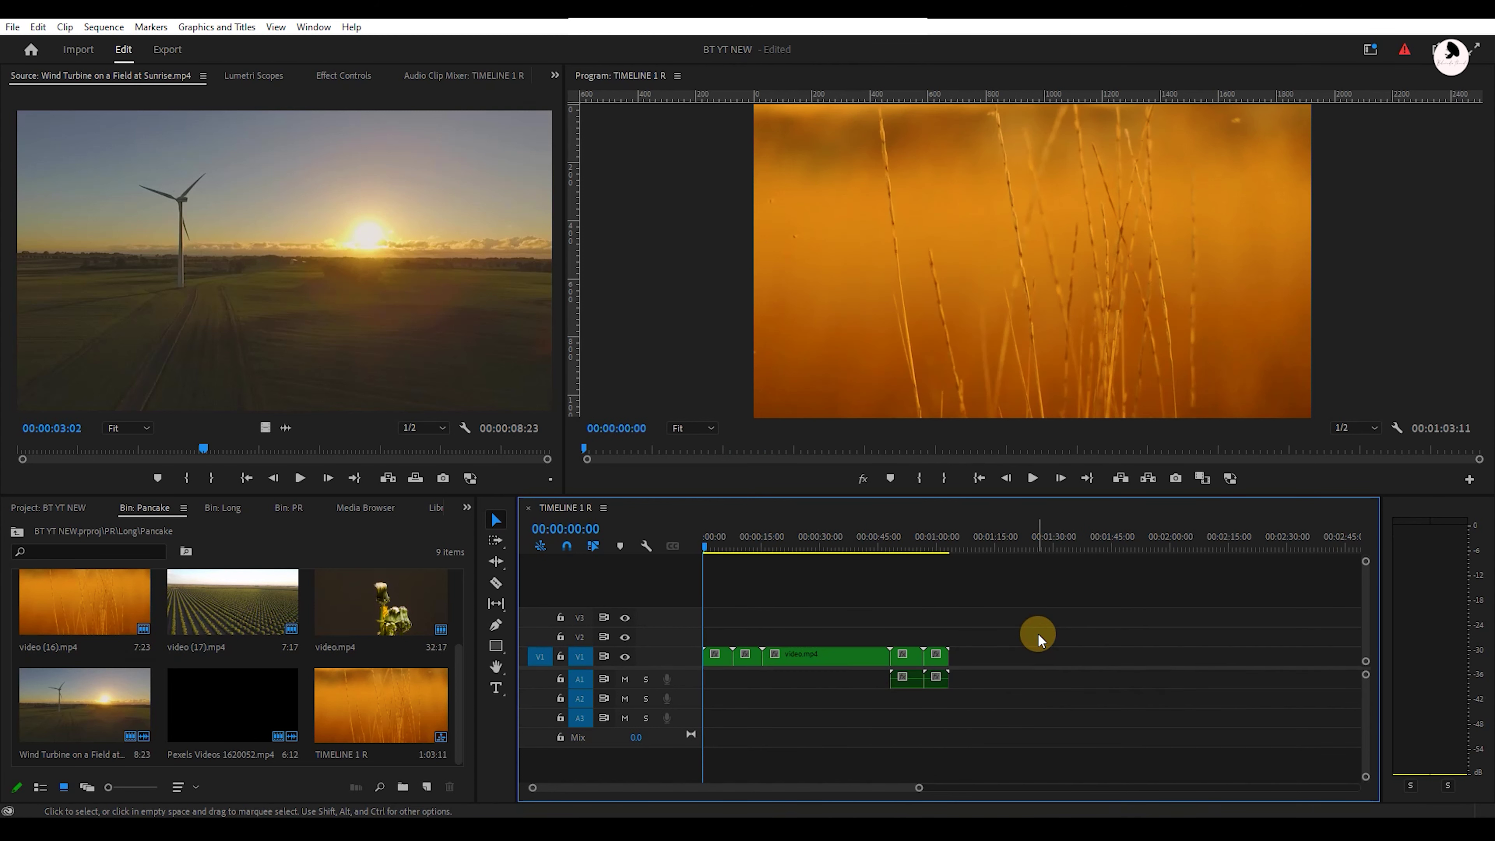
Place the three coffee clips on V1 starting at 00:01:12:05, leaving a gap after the nature clips
click(984, 546)
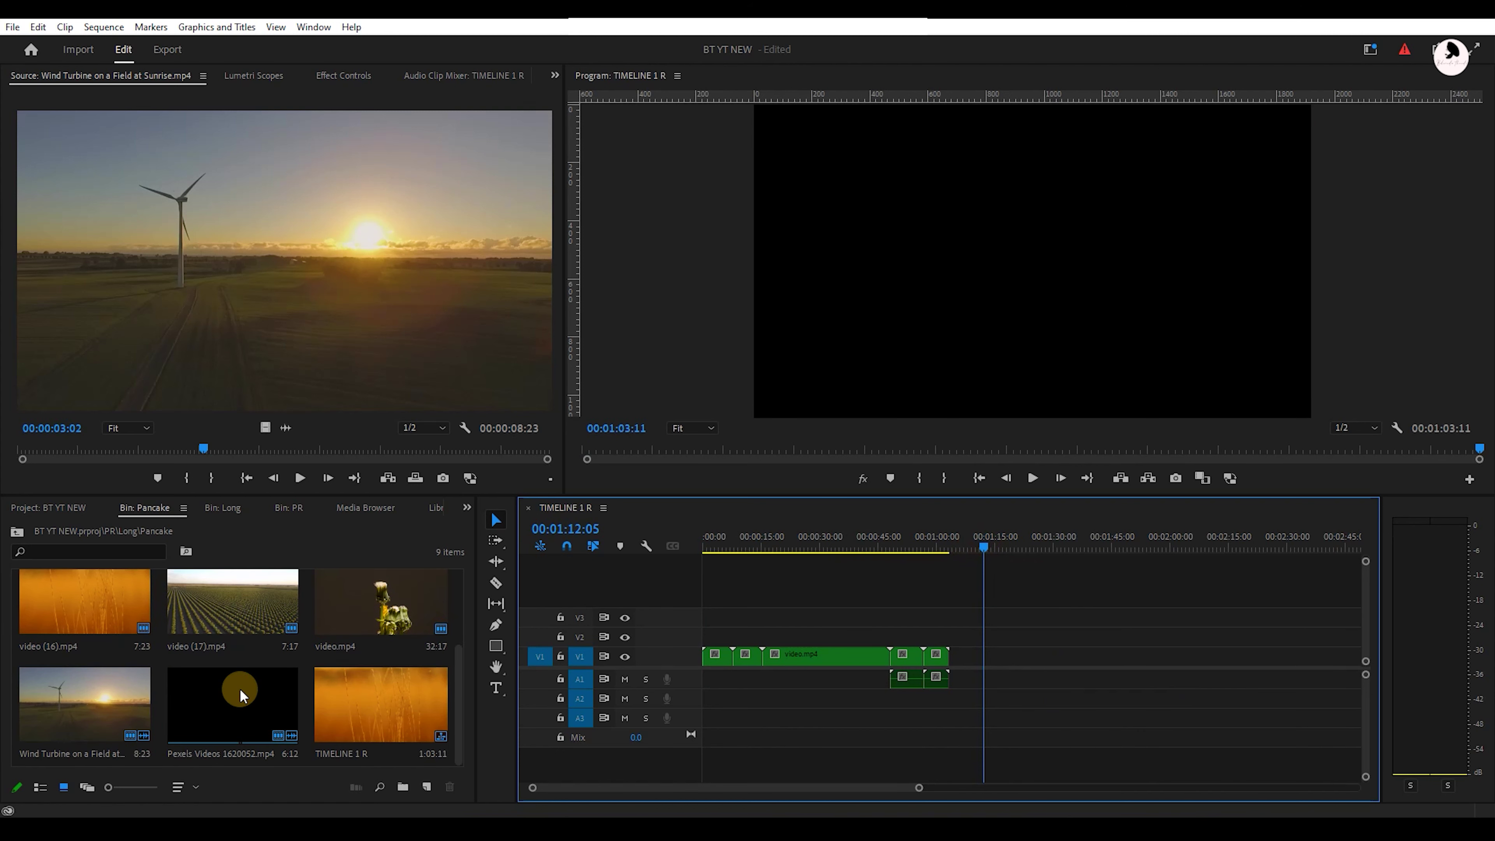
scroll(177, 665, up, 2)
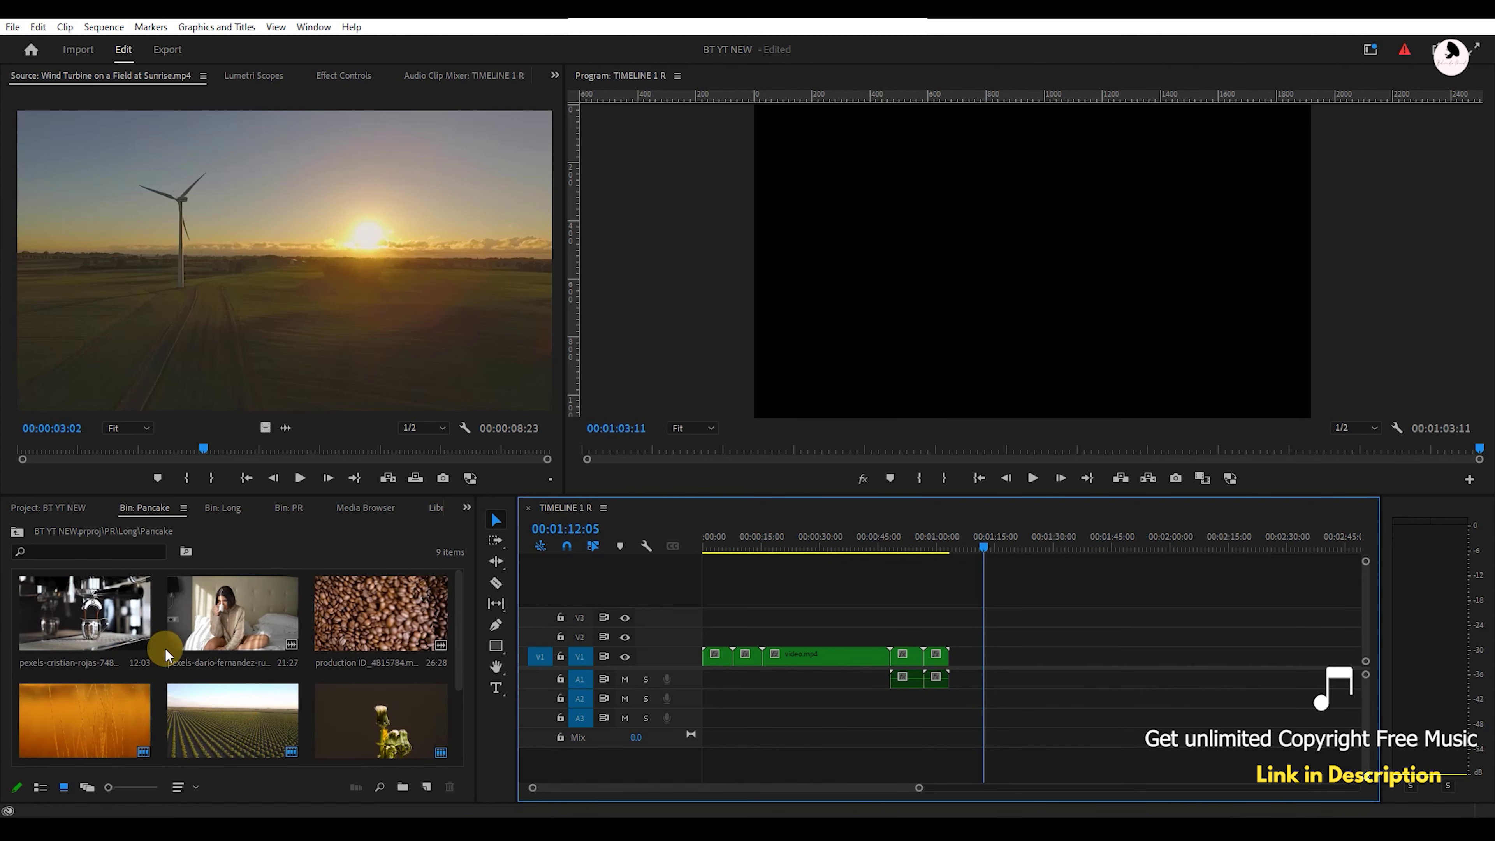
click(128, 623)
shift+click(395, 618)
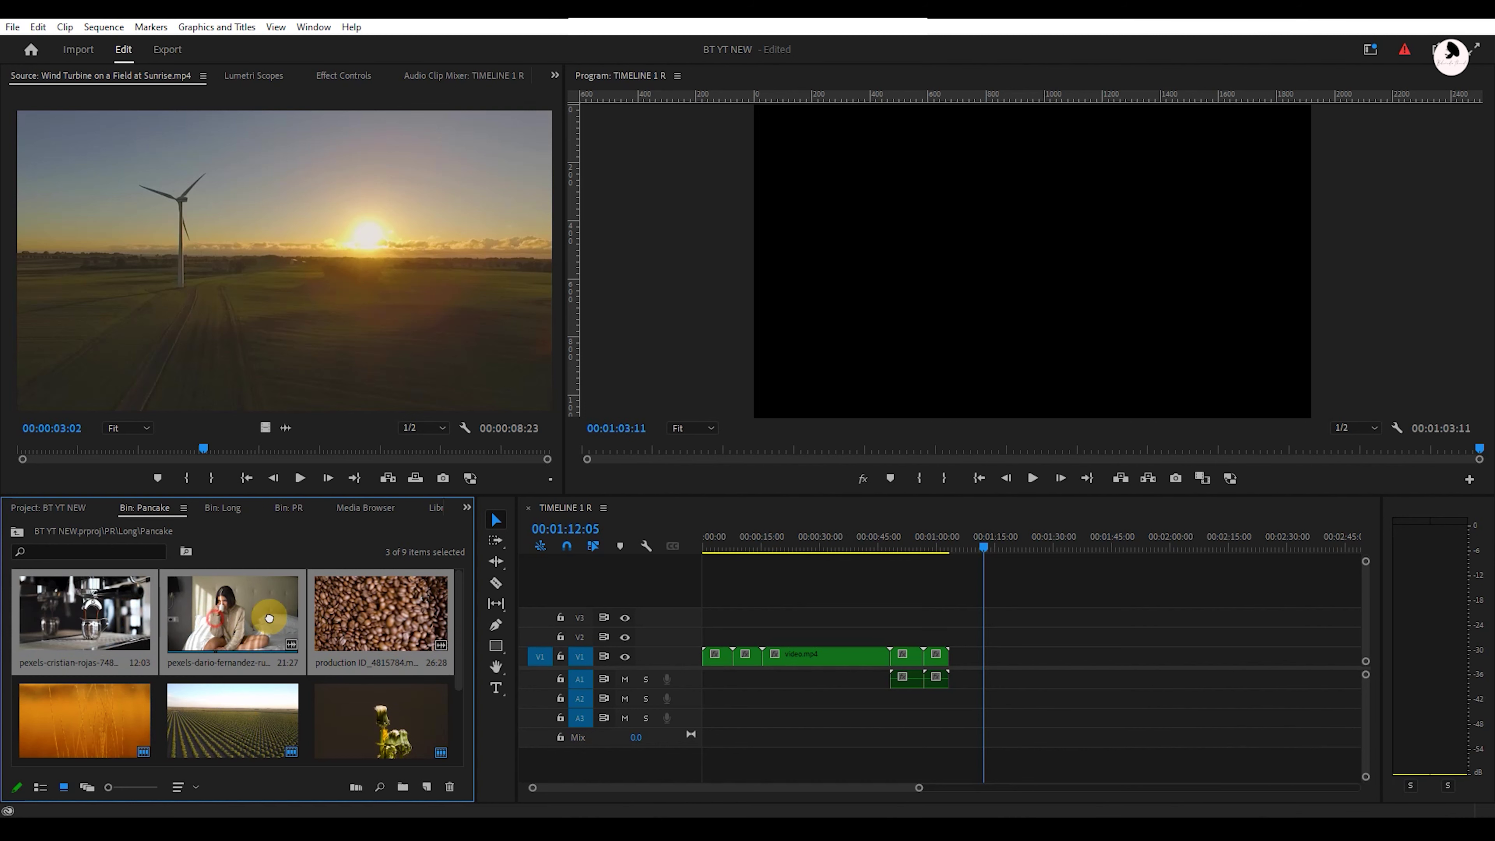
drag(269, 617, 1108, 644)
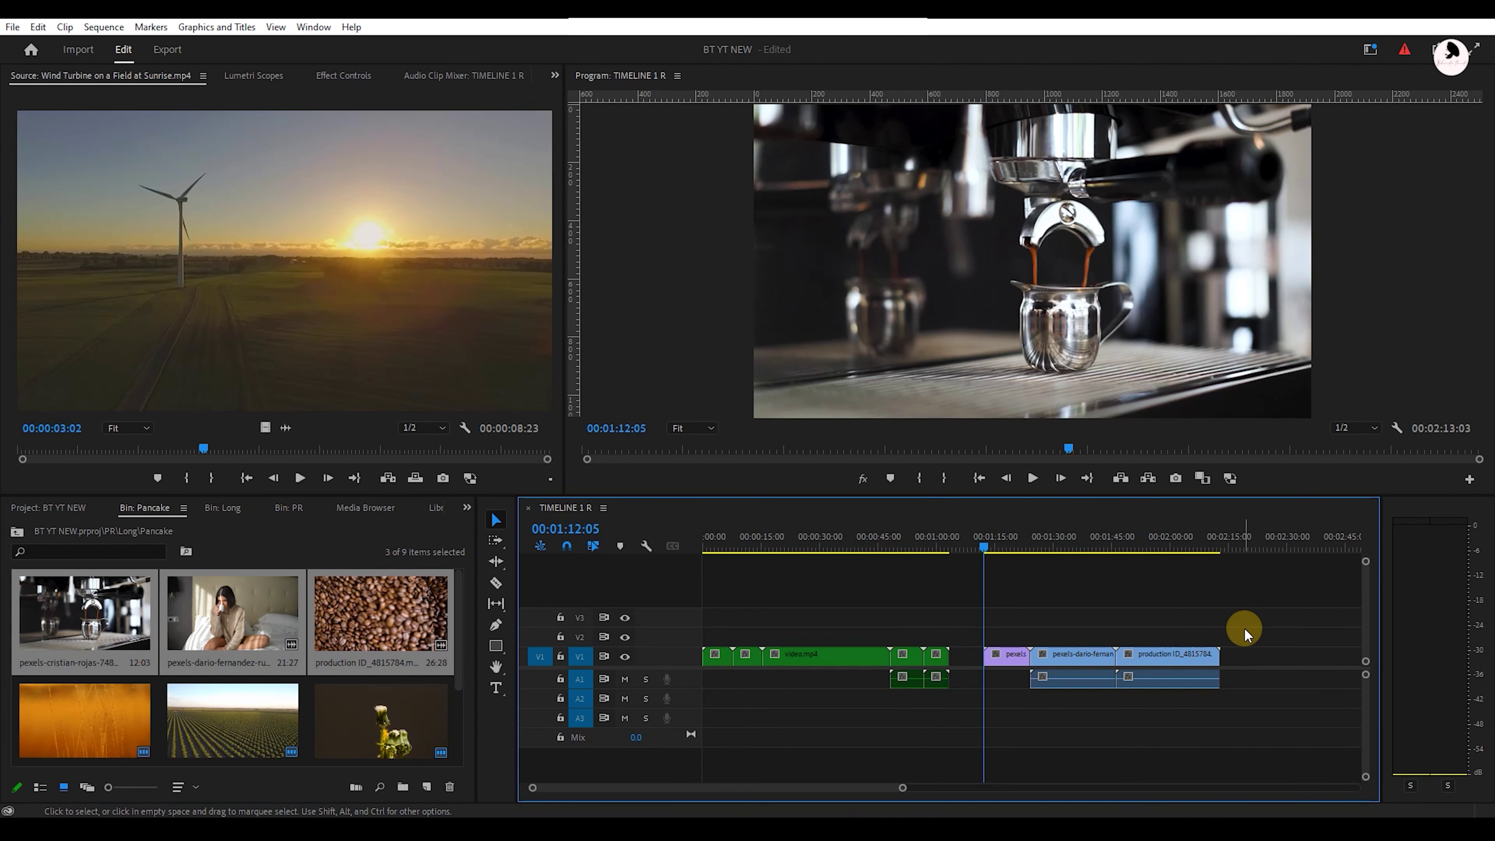
Label the three coffee clips in the timeline Blue
right_click(1079, 657)
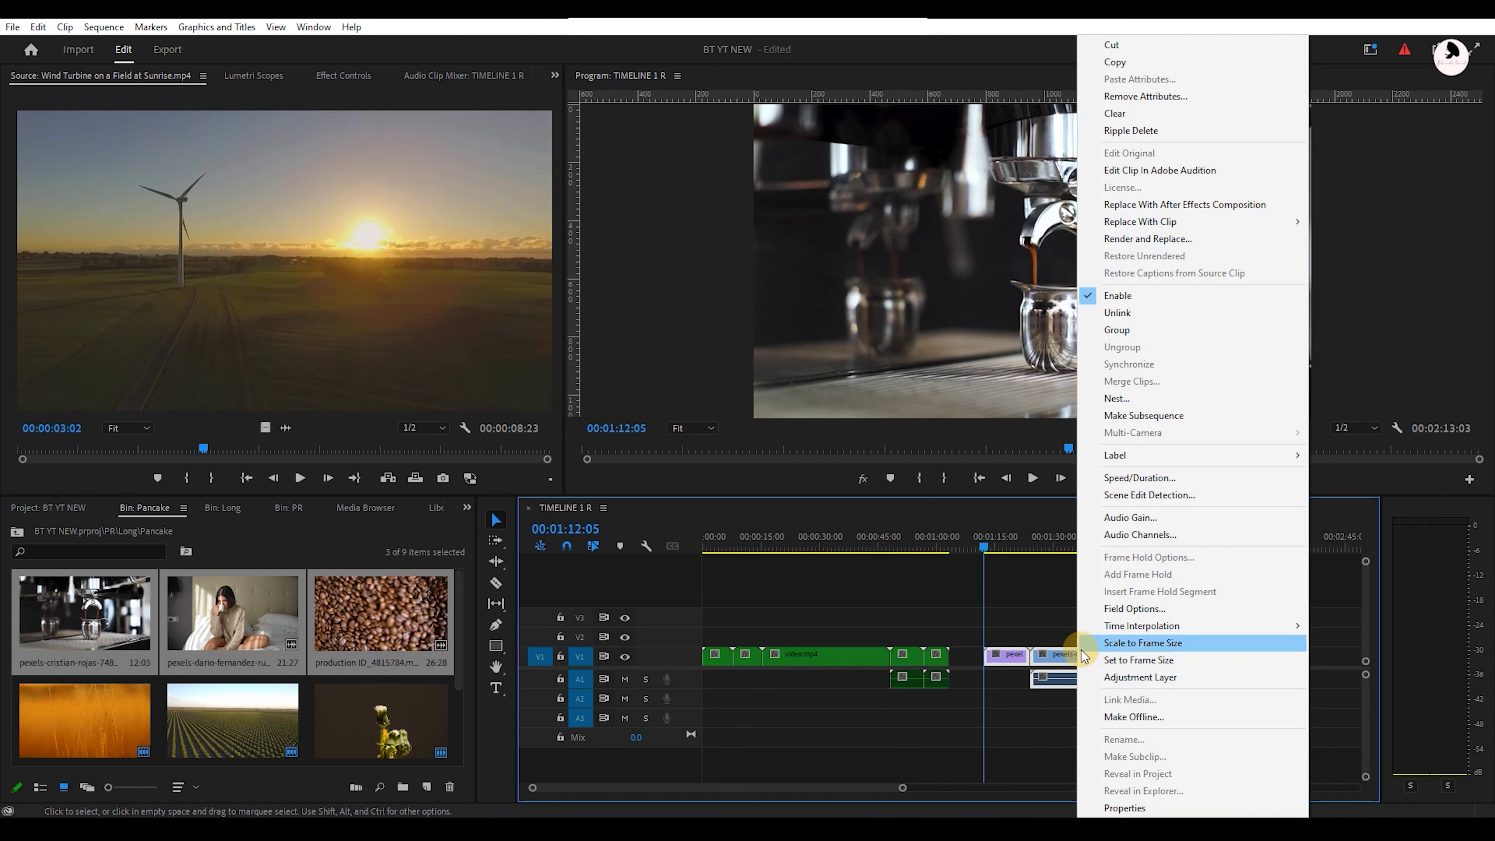
click(1235, 456)
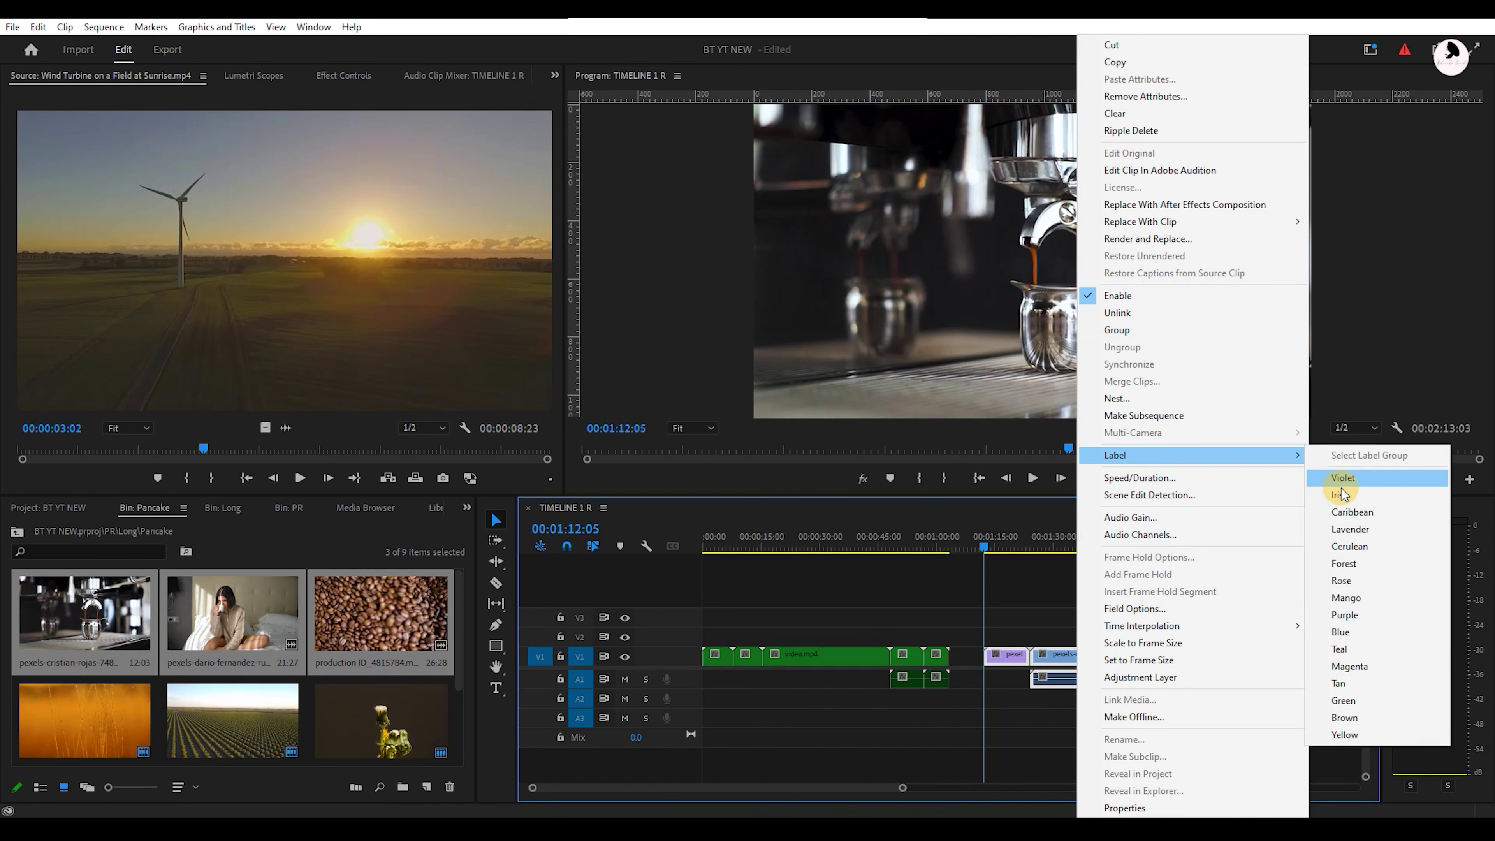
click(1342, 632)
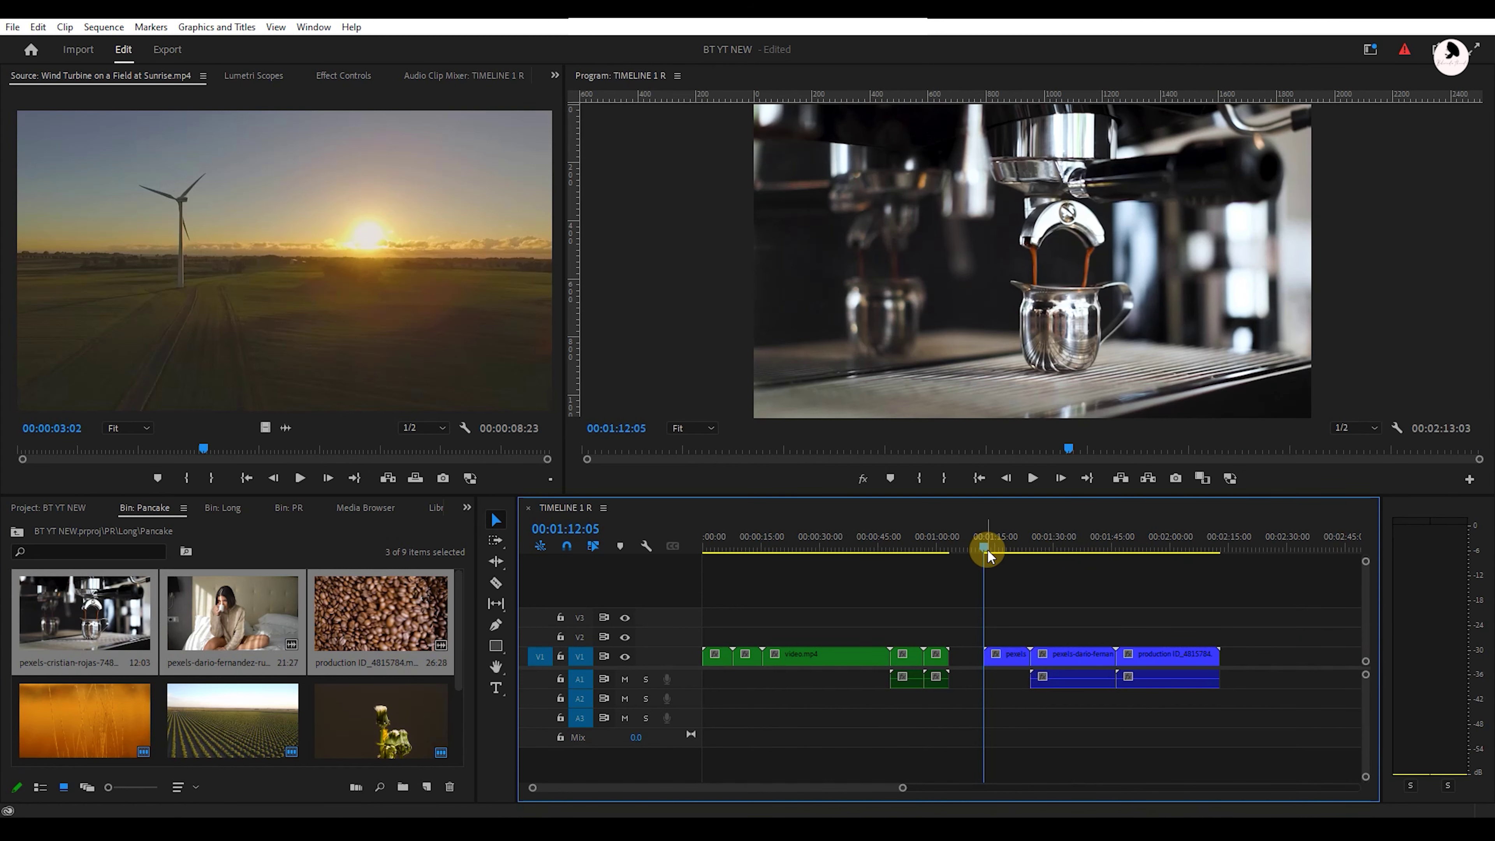
Scale down the clip of the woman drinking coffee so that it fits the frame
drag(986, 546, 1118, 561)
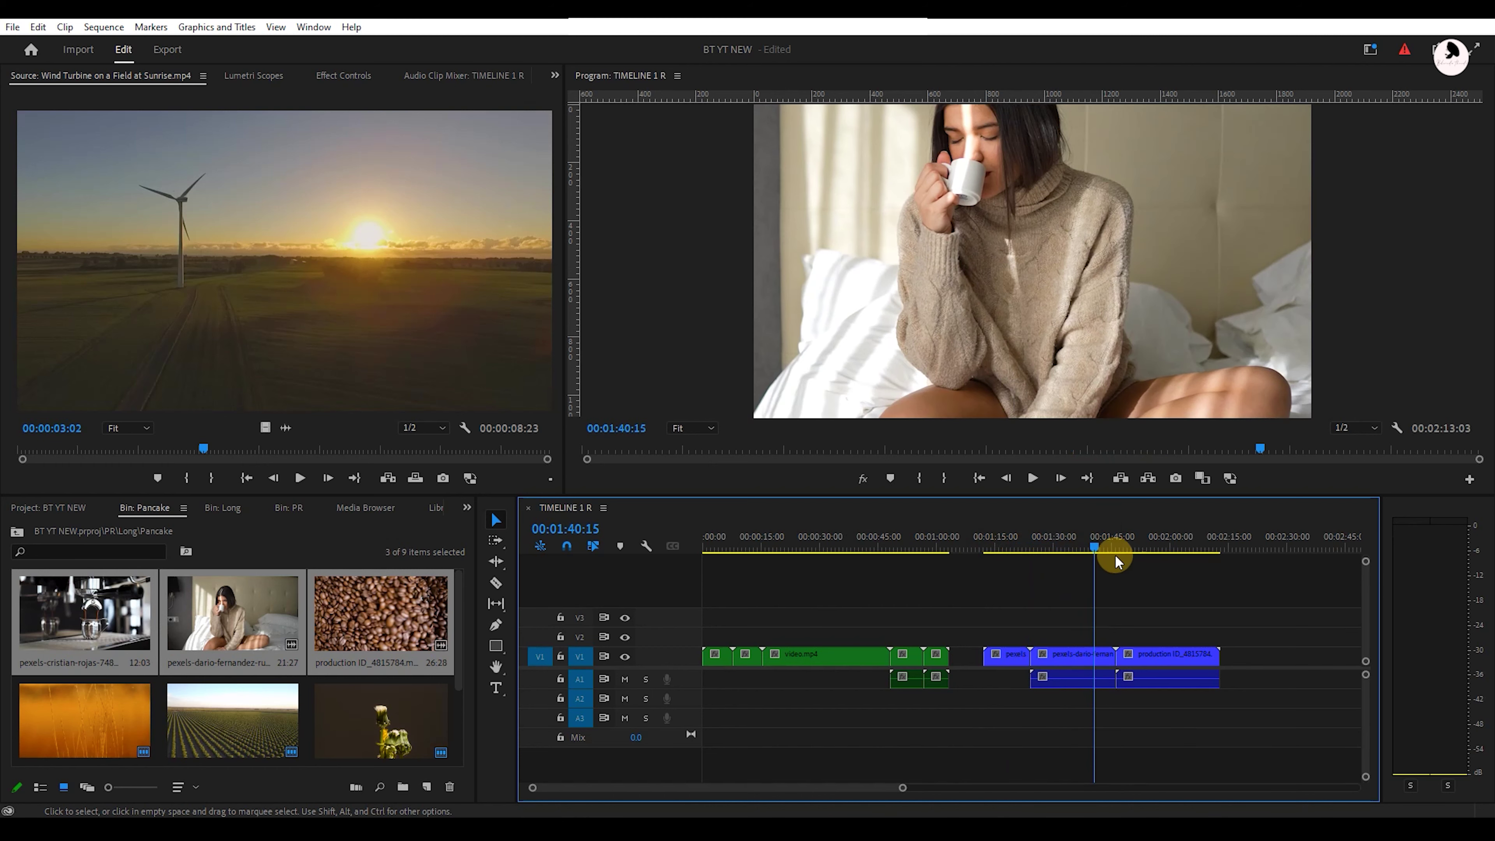
click(1076, 655)
click(342, 76)
mouse_move(178, 172)
mouse_down()
mouse_move(137, 172)
mouse_move(177, 171)
mouse_up()
click(1017, 547)
click(1008, 656)
key(ctrl+z)
Undo the scale change on the espresso machine clip and scale up the coffee beans clip until it fills the frame
click(1167, 548)
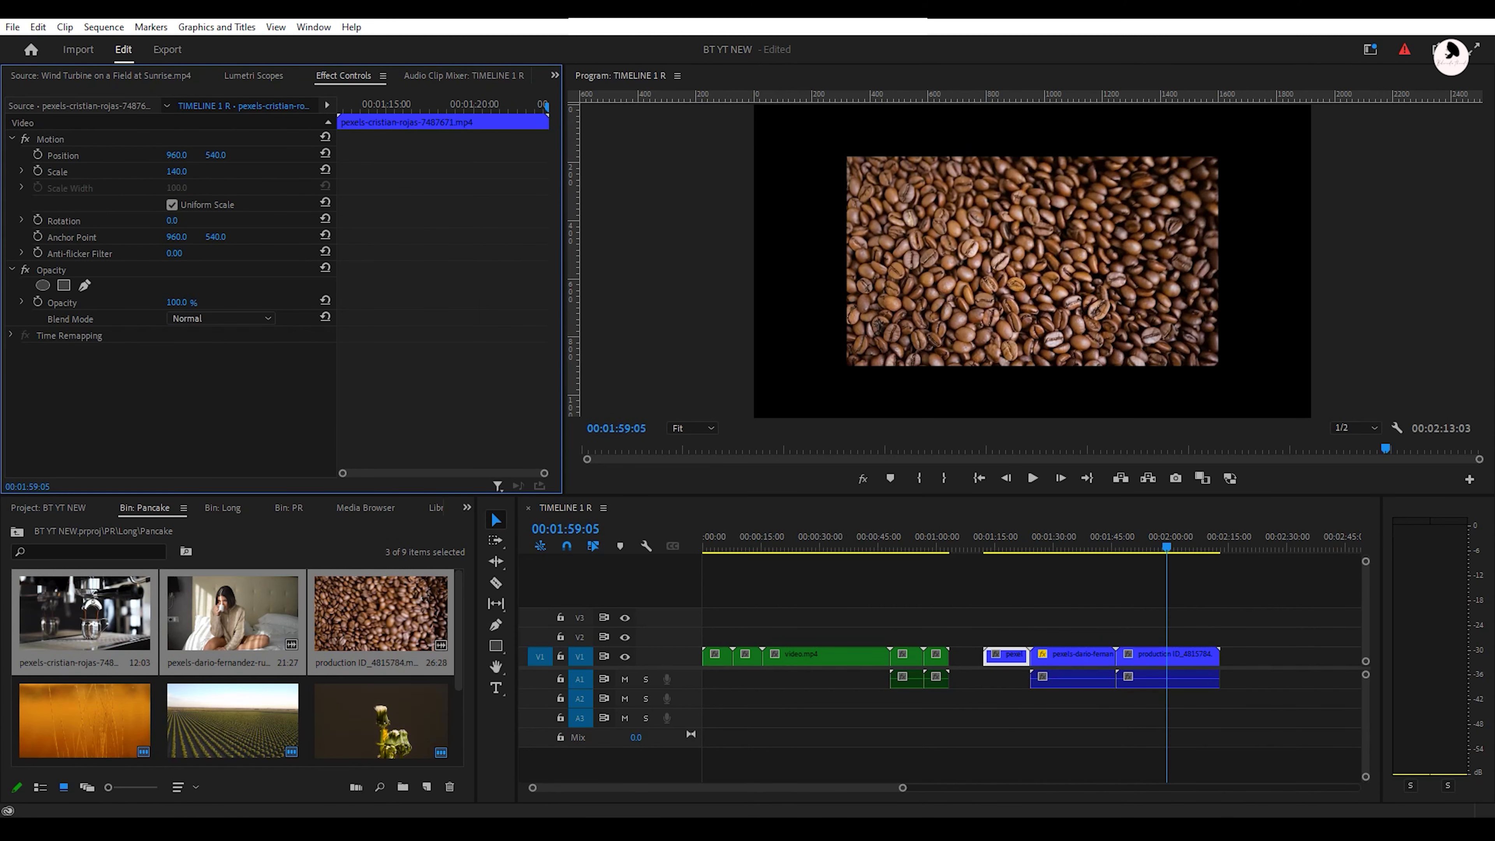
key(ctrl+z)
click(1172, 658)
drag(178, 171, 219, 171)
click(1255, 628)
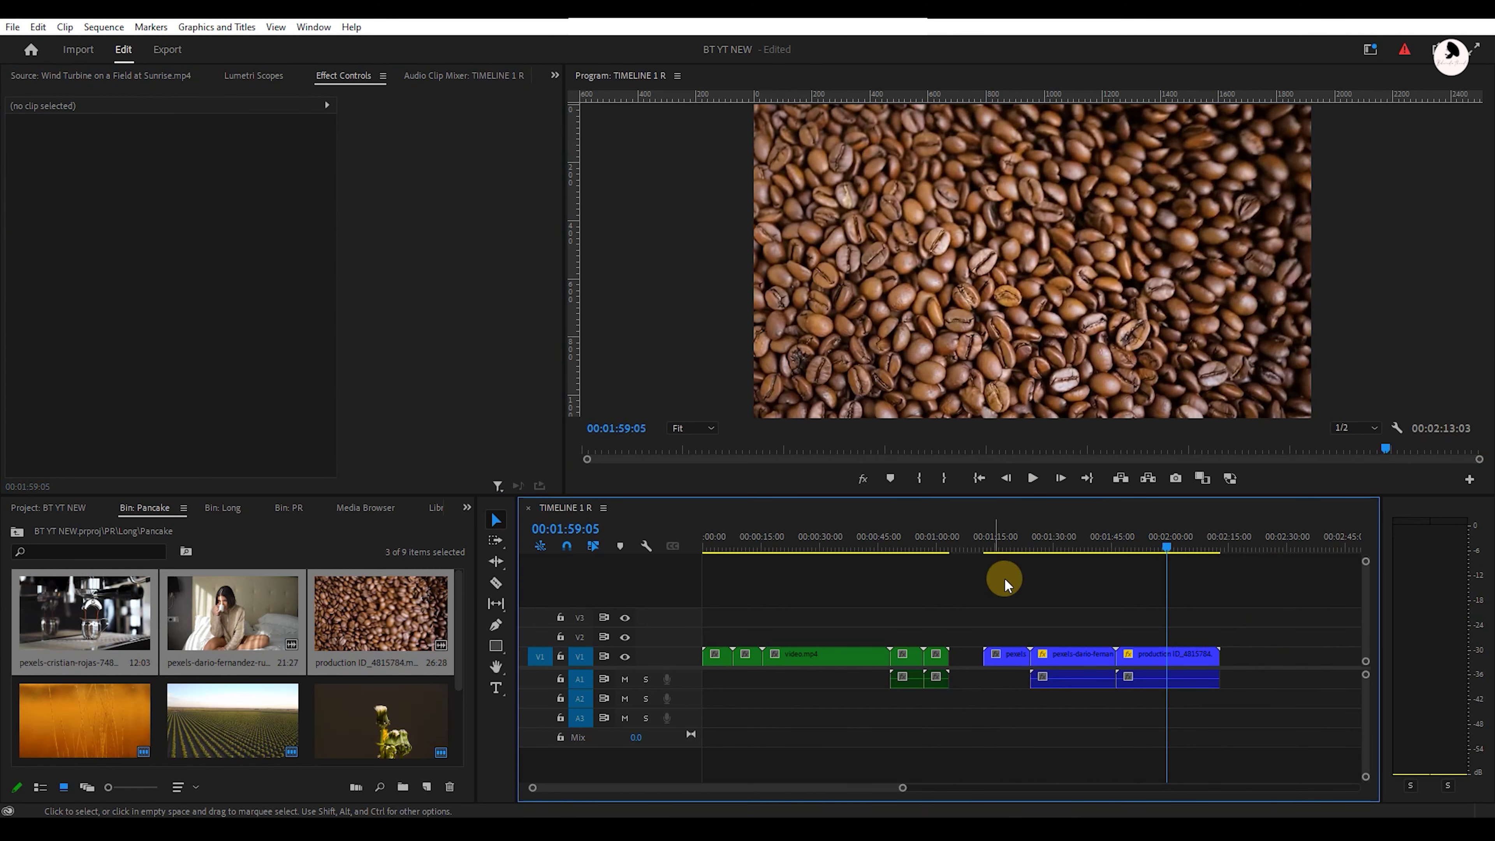
Add a new bin inside the Pancake bin, keeping its default name
click(306, 677)
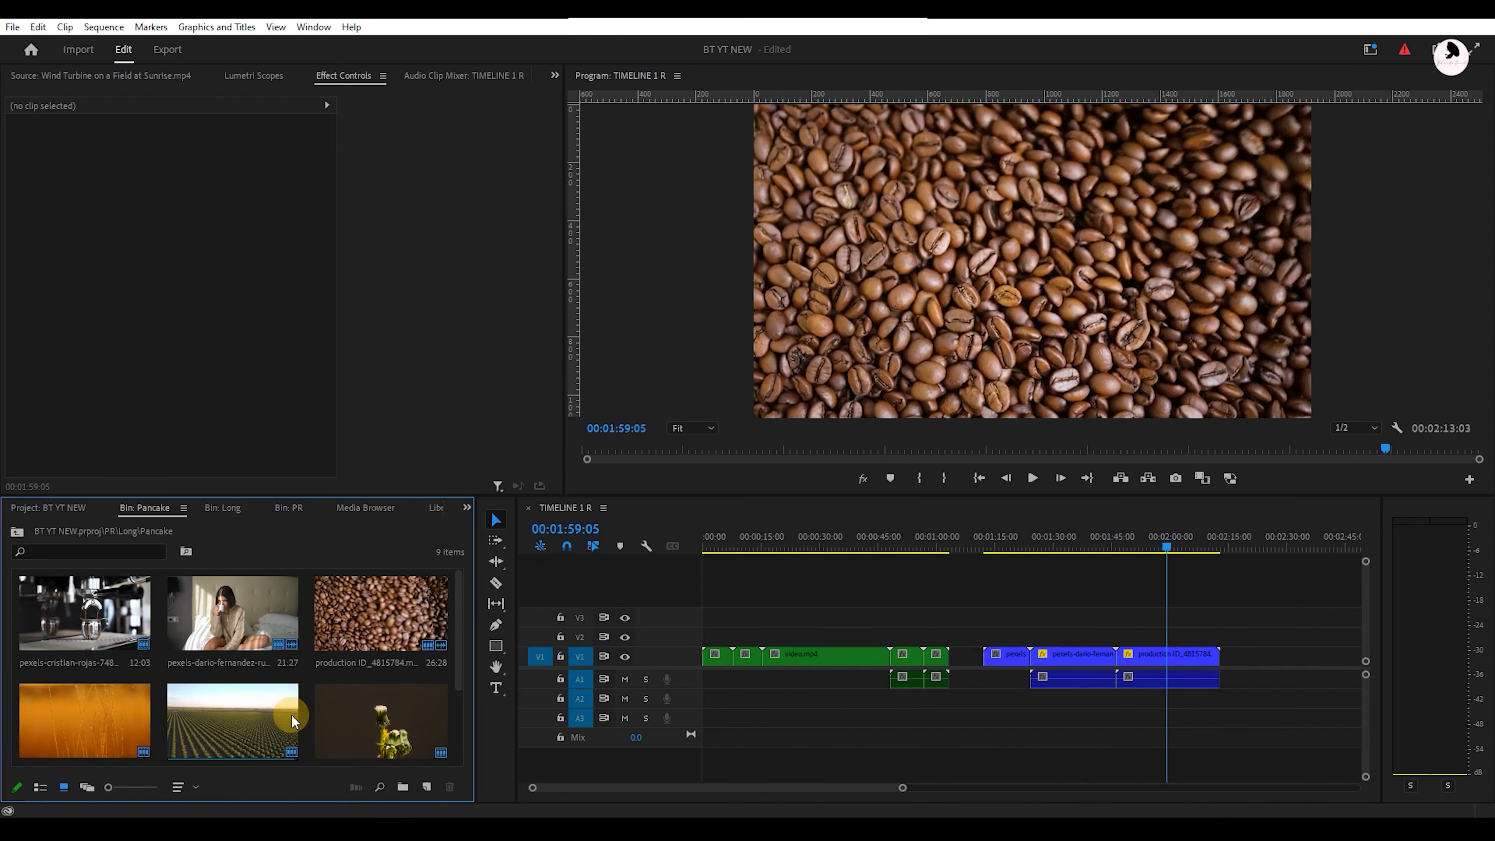
scroll(320, 707, down, 2)
click(403, 787)
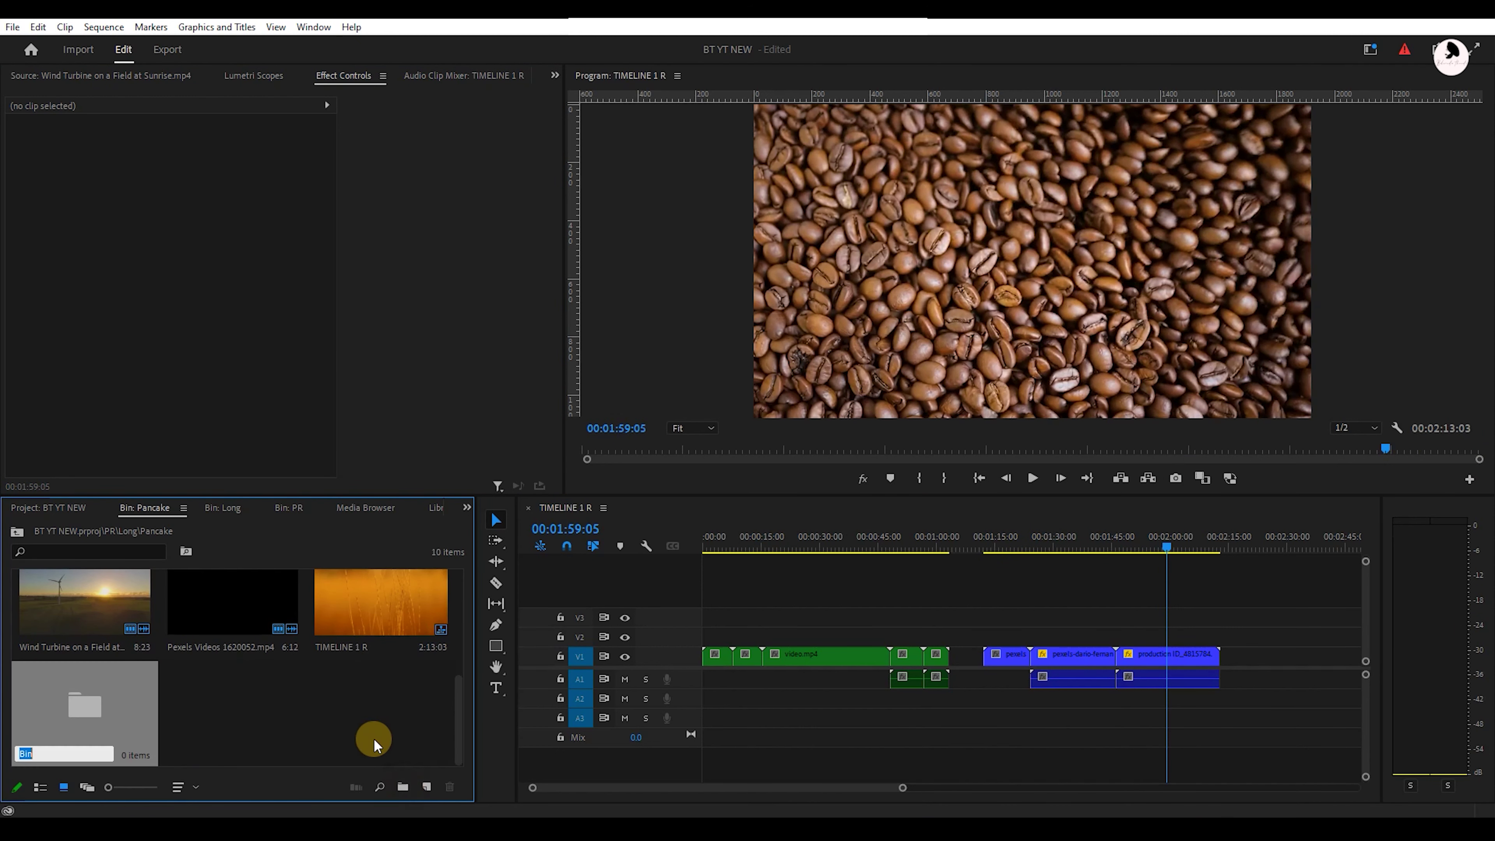
click(302, 720)
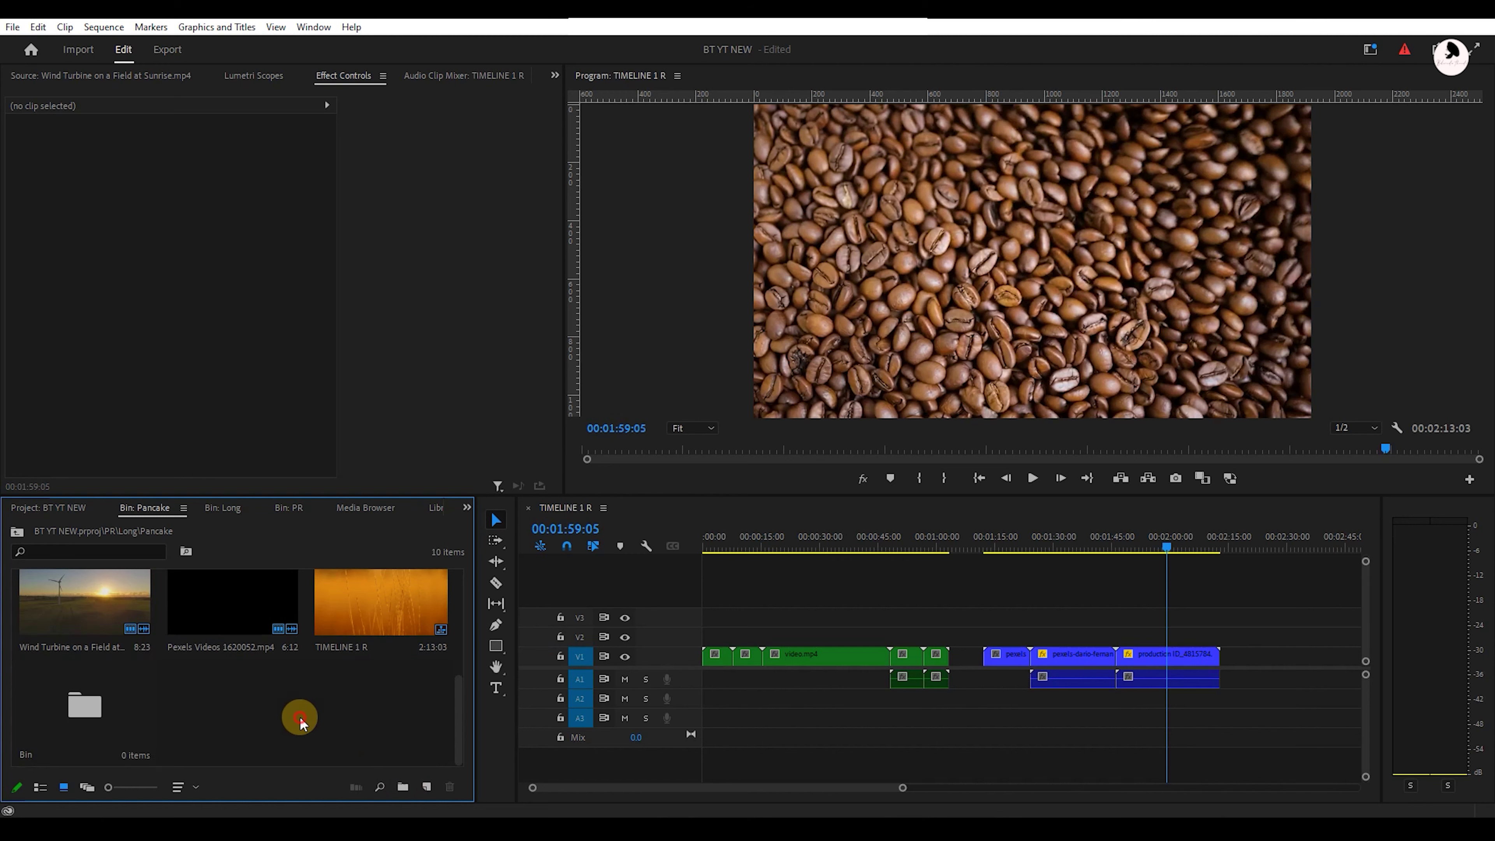
Move all the footage clips and the TIMELINE 1 R sequence into the new bin
scroll(289, 712, up, 3)
click(82, 624)
scroll(317, 681, down, 2)
shift+click(348, 648)
drag(235, 623, 84, 718)
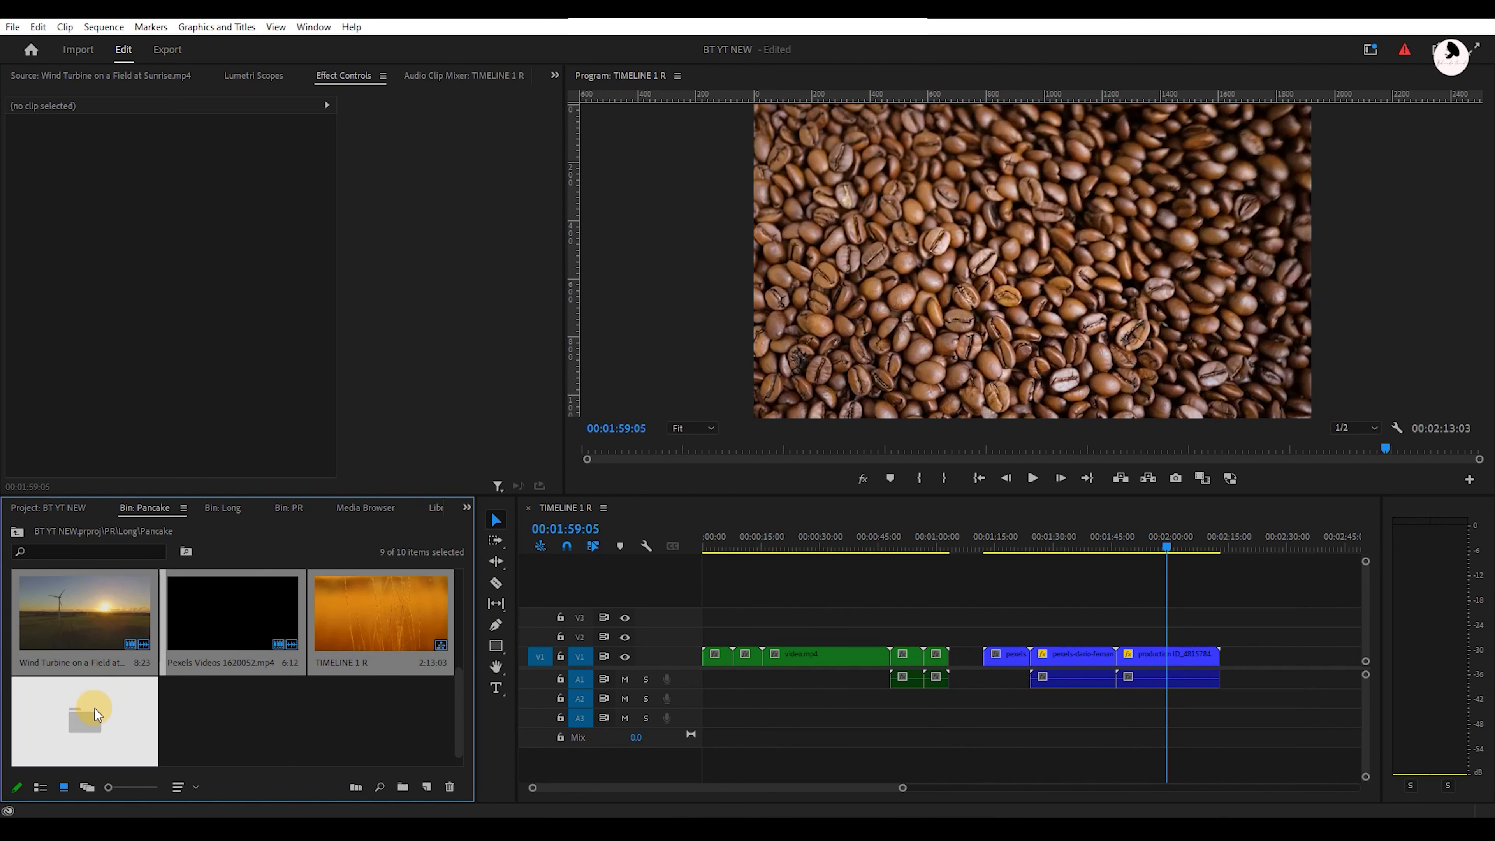
Create a second bin named FINAL inside the Pancake bin
click(403, 788)
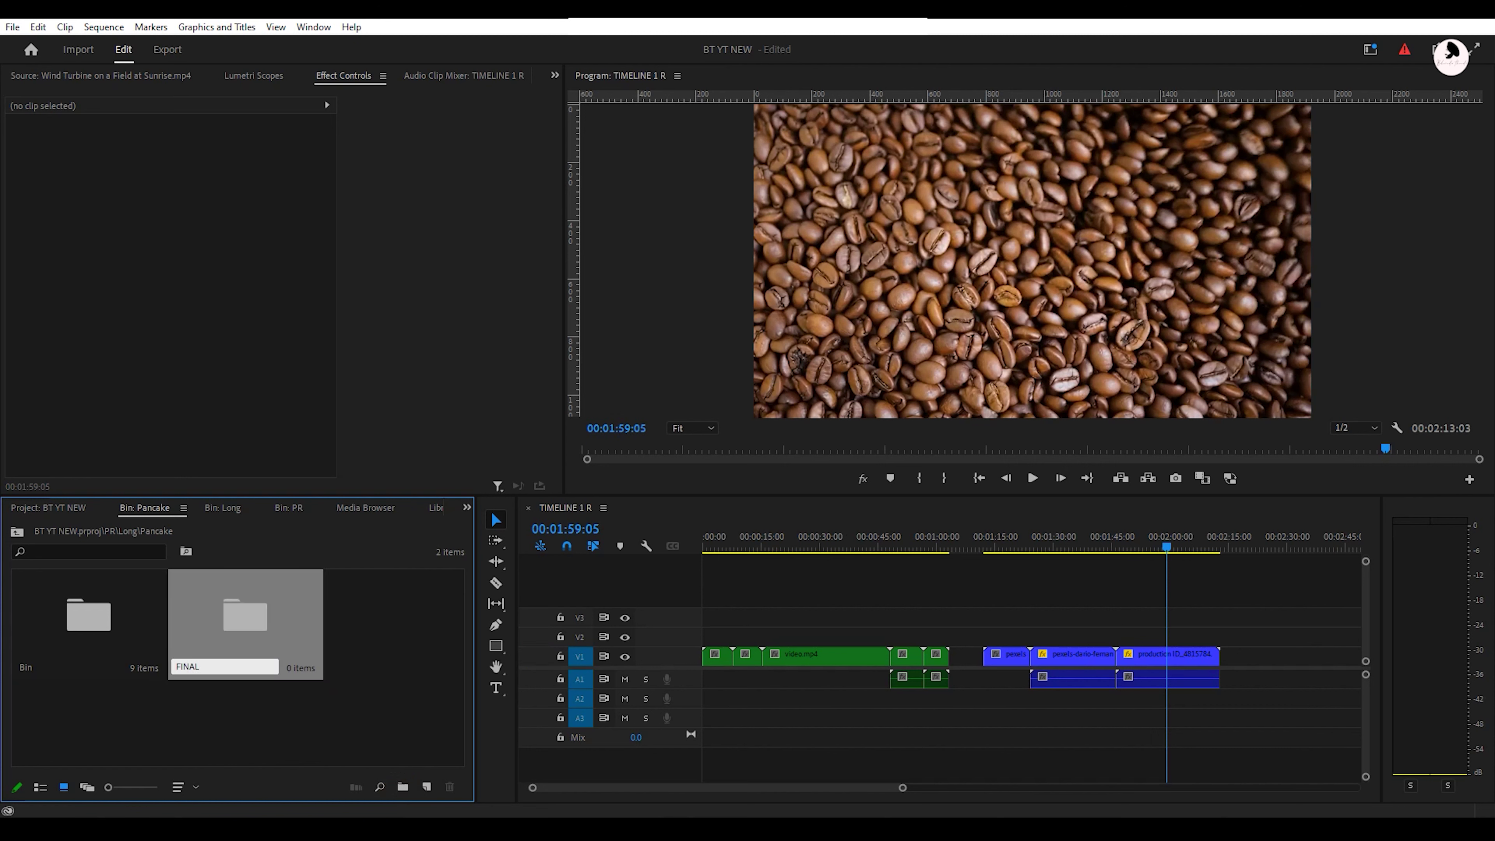
text(FINAL)
click(394, 674)
Open the FINAL bin and create a sequence named TIMELINE 2 F in it with the HDV 1080p25 preset
click(280, 642)
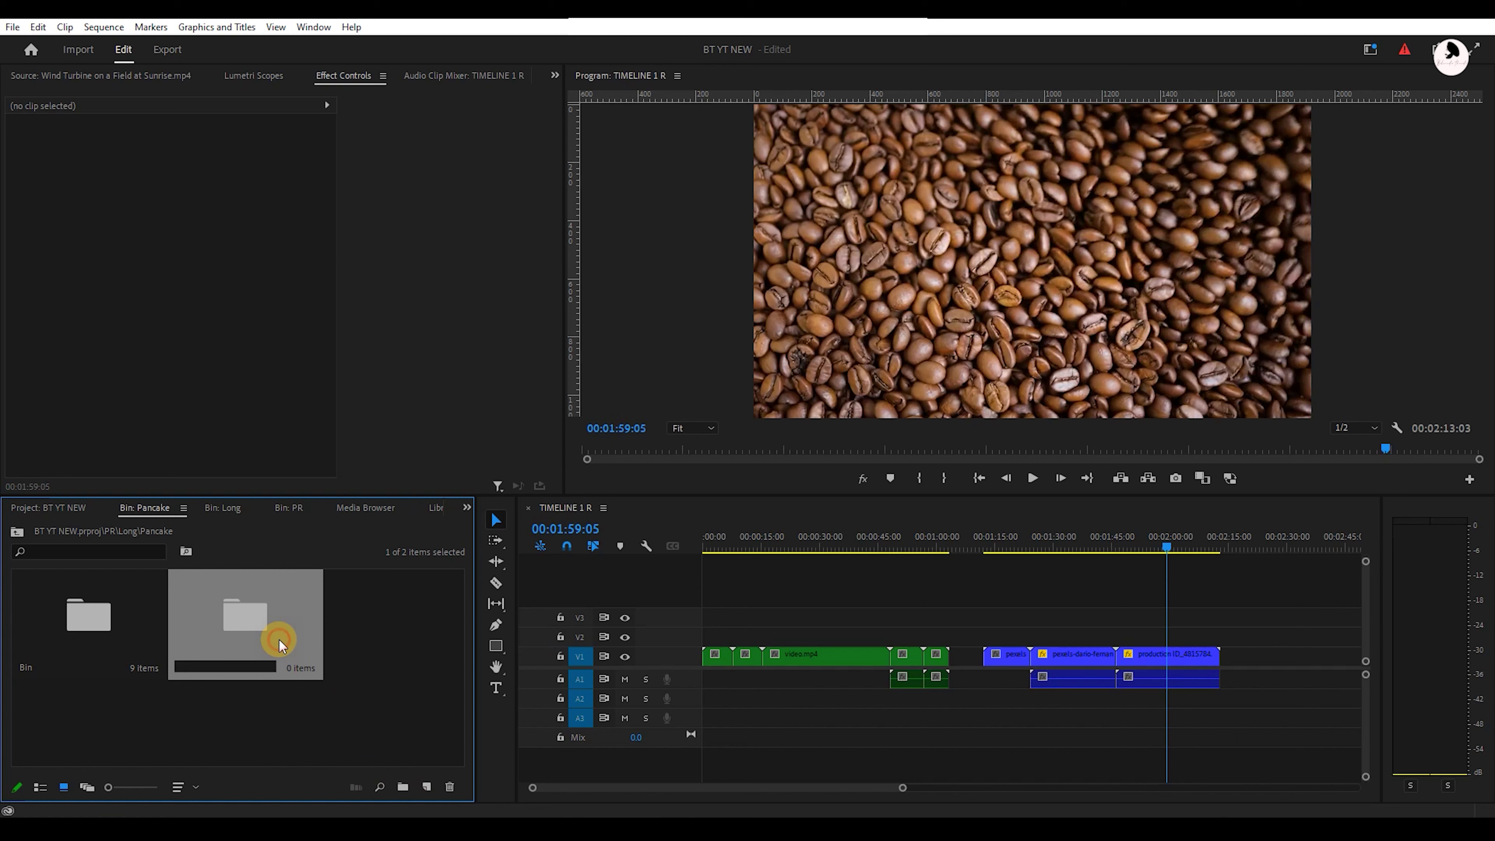
double_click(278, 642)
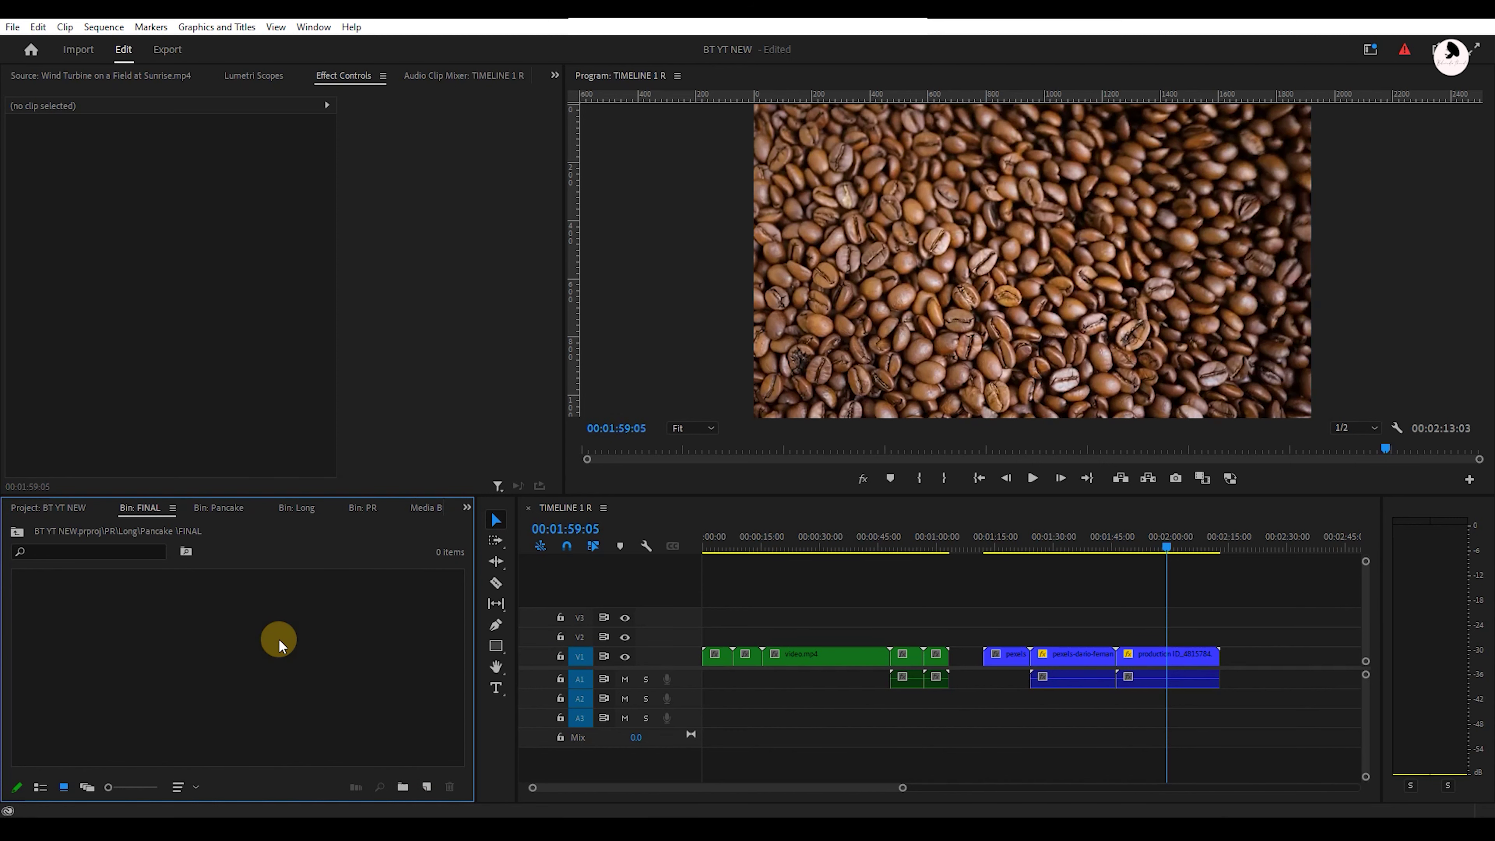
key(ctrl+n)
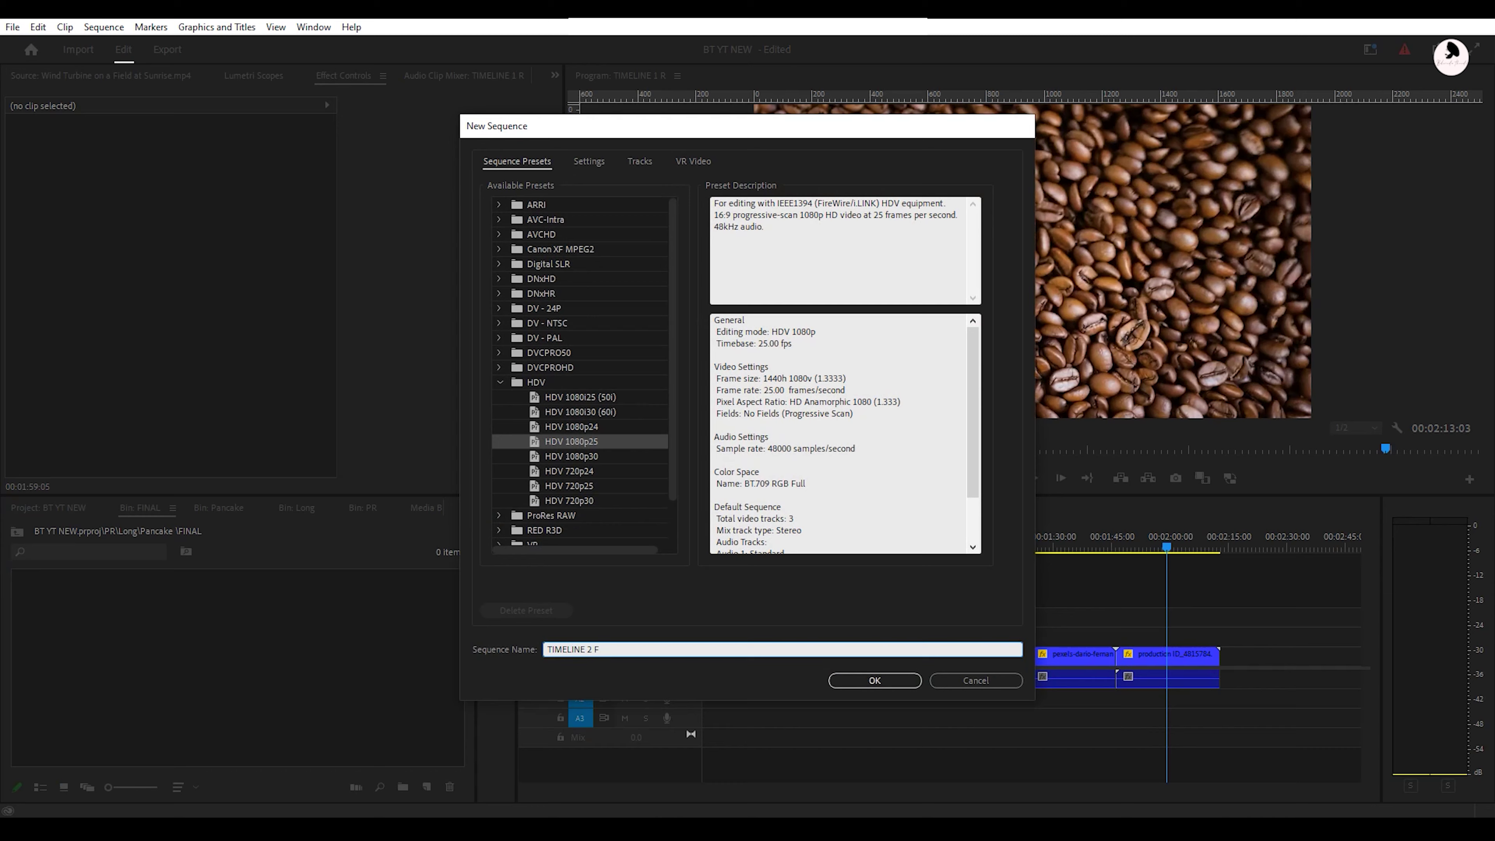
key(Return)
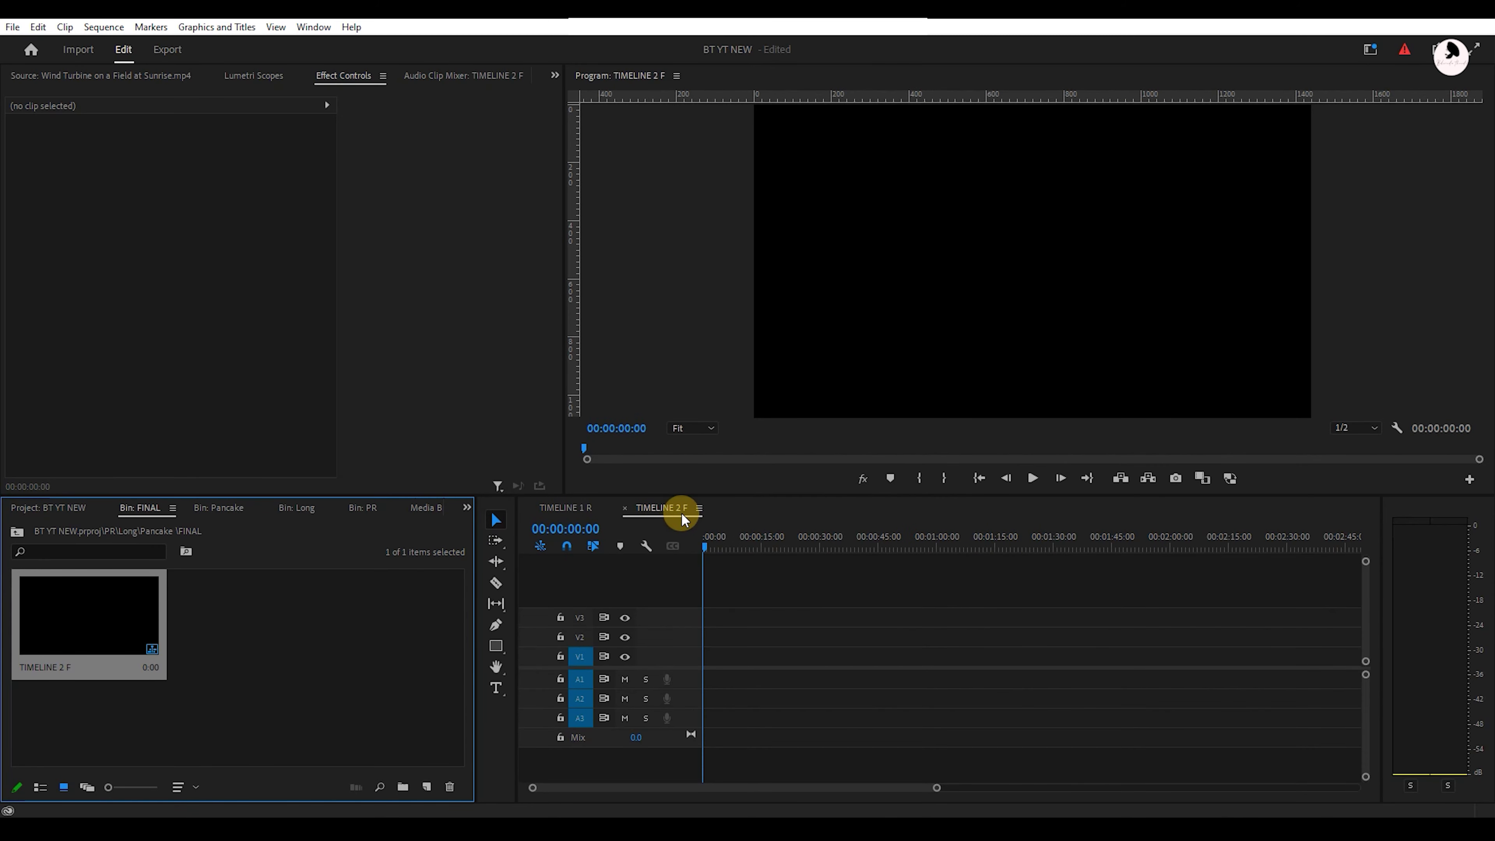
Stack the two sequences in separate timeline panels, with TIMELINE 1 R above TIMELINE 2 F
click(569, 508)
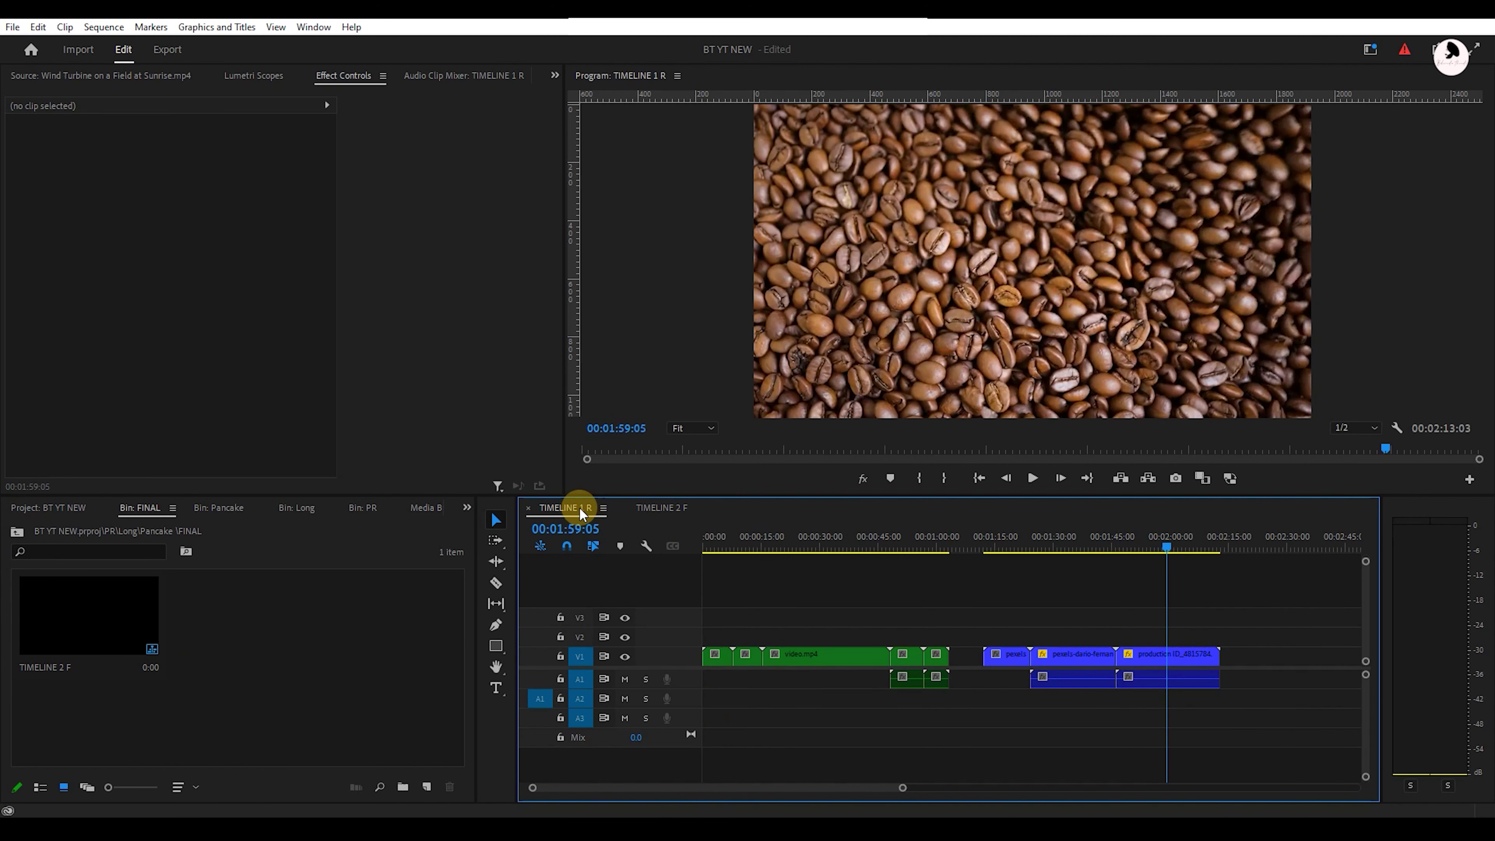
drag(577, 505, 626, 580)
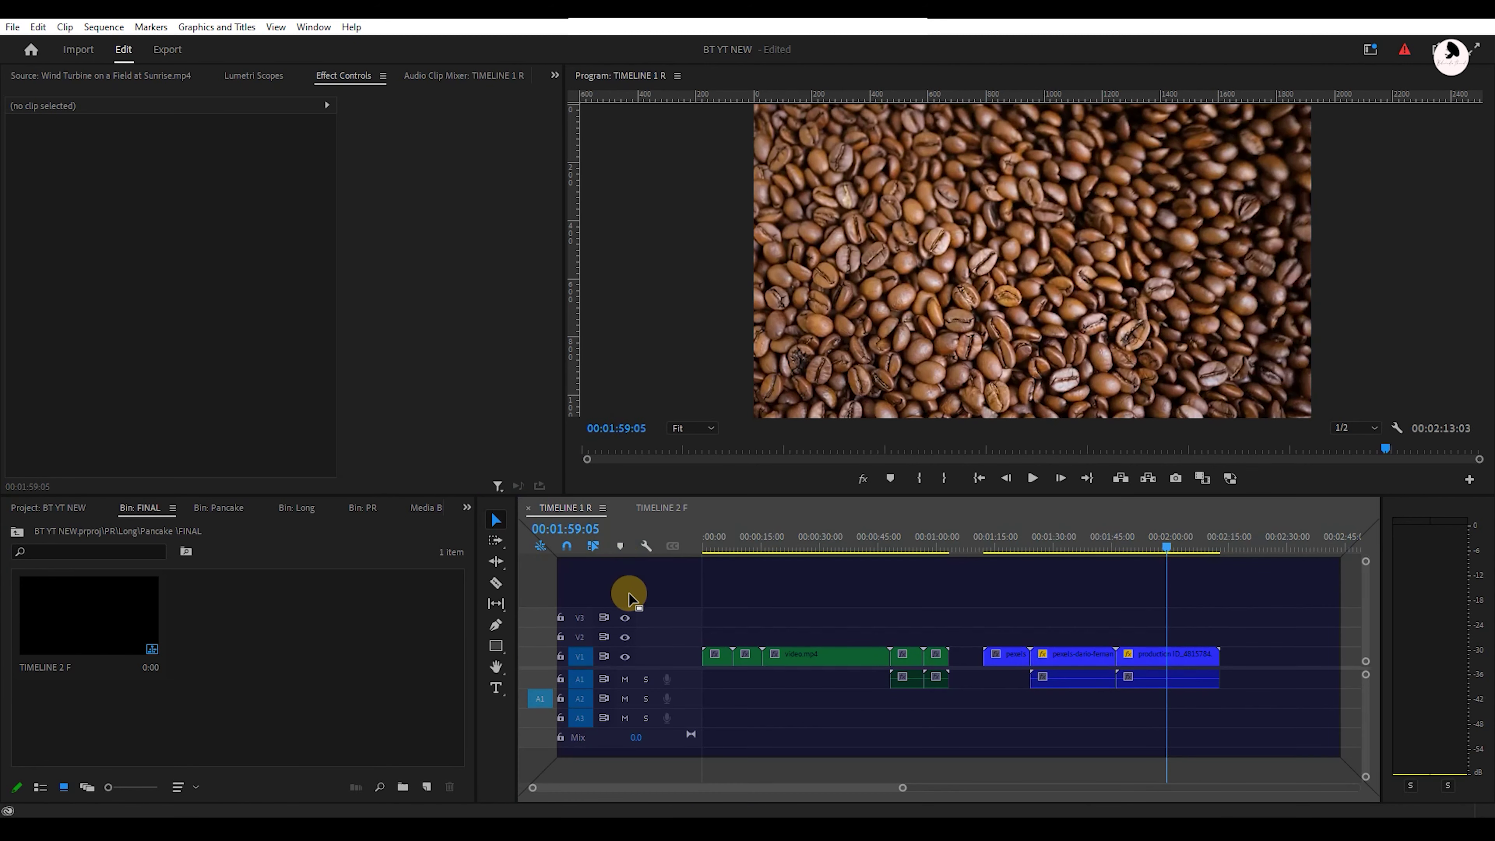
drag(628, 738, 702, 777)
drag(584, 659, 583, 539)
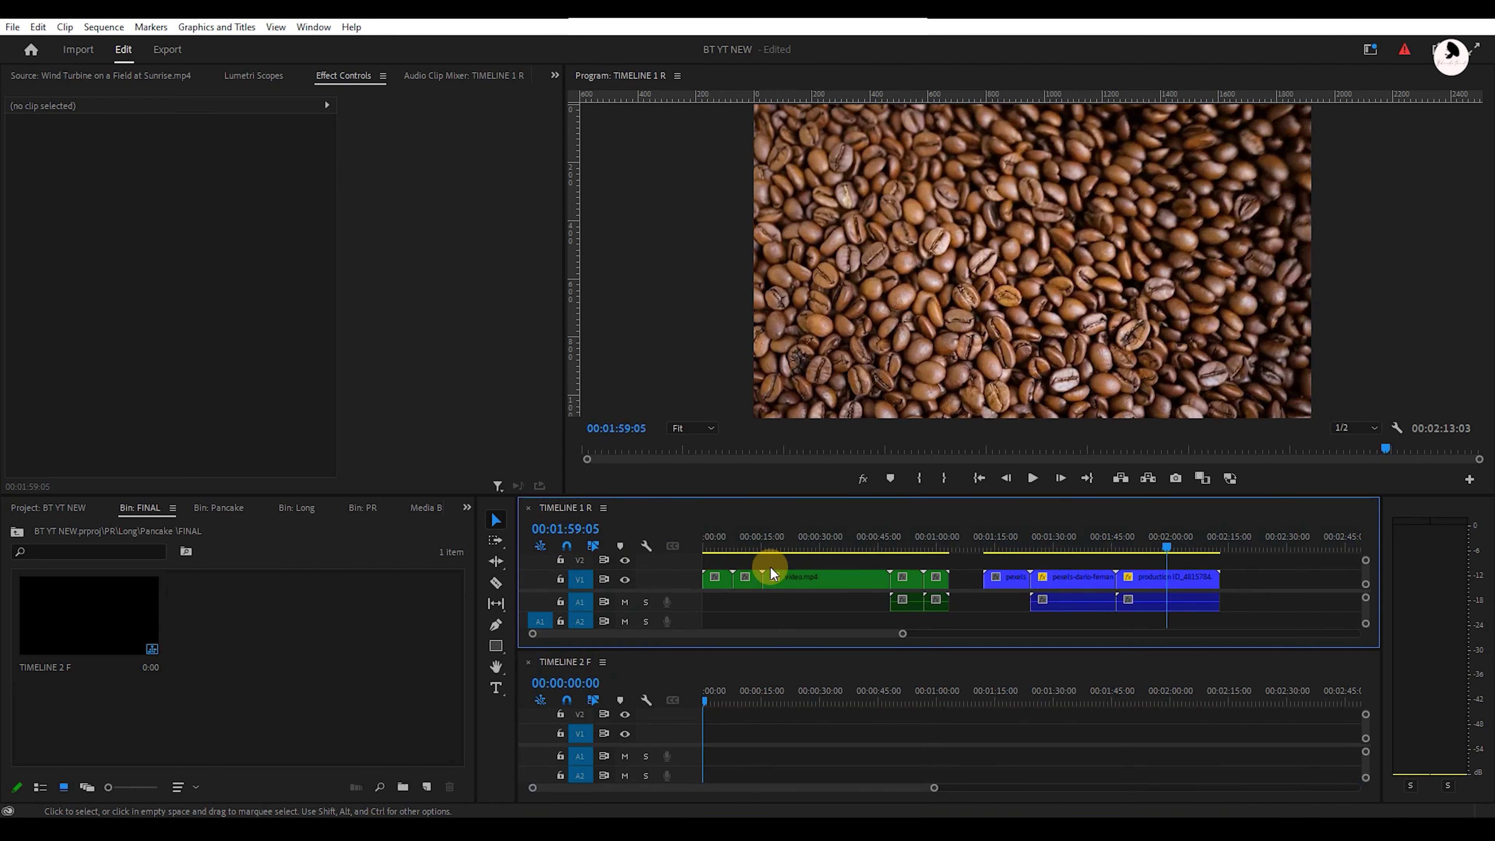
Resize the workspace to make the stacked timelines taller and wider and the program monitor wider
drag(843, 498, 842, 463)
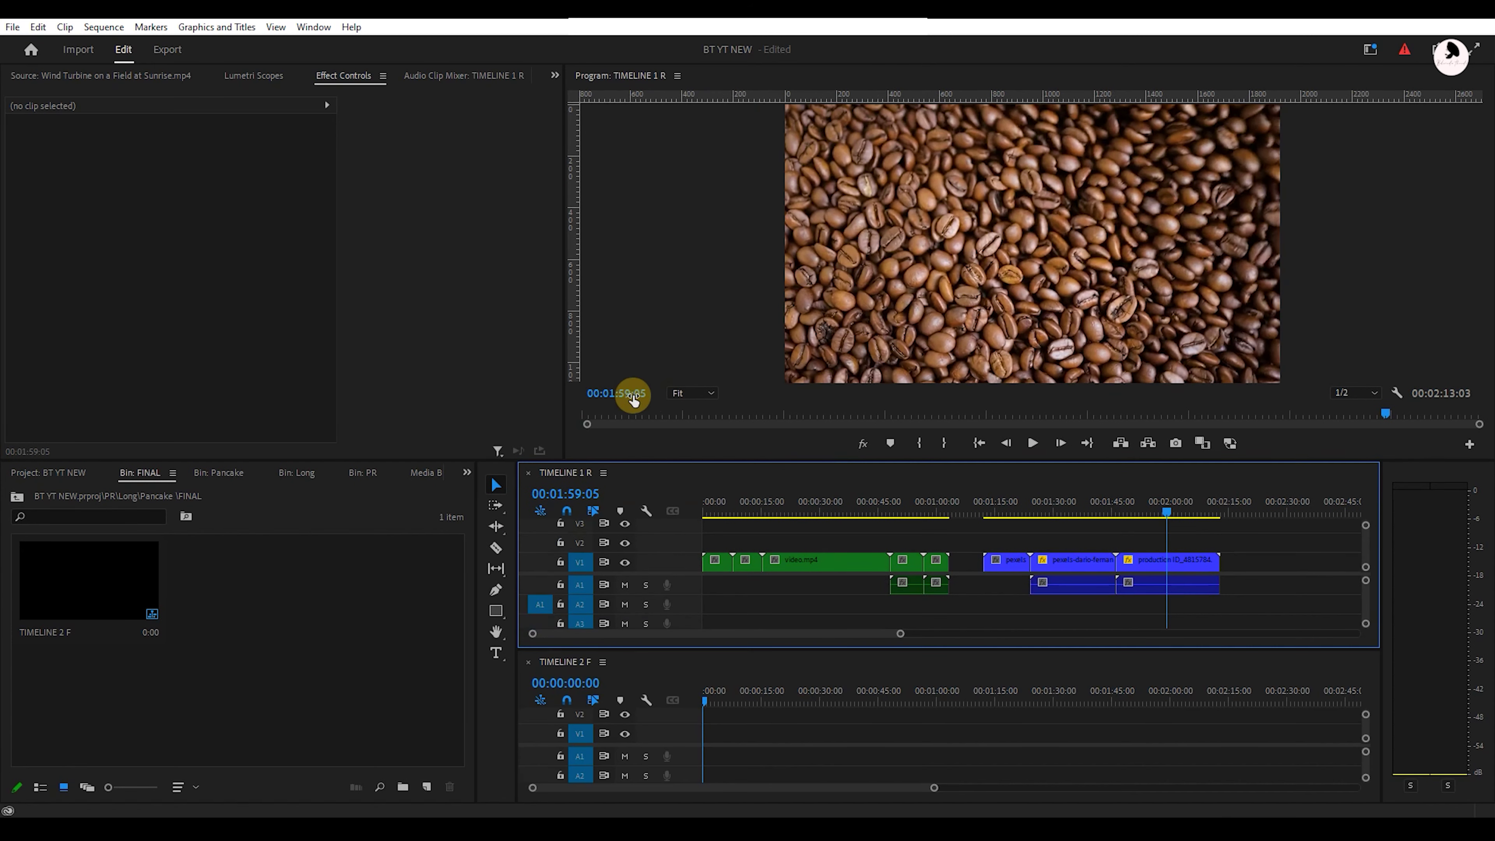
drag(562, 423, 486, 422)
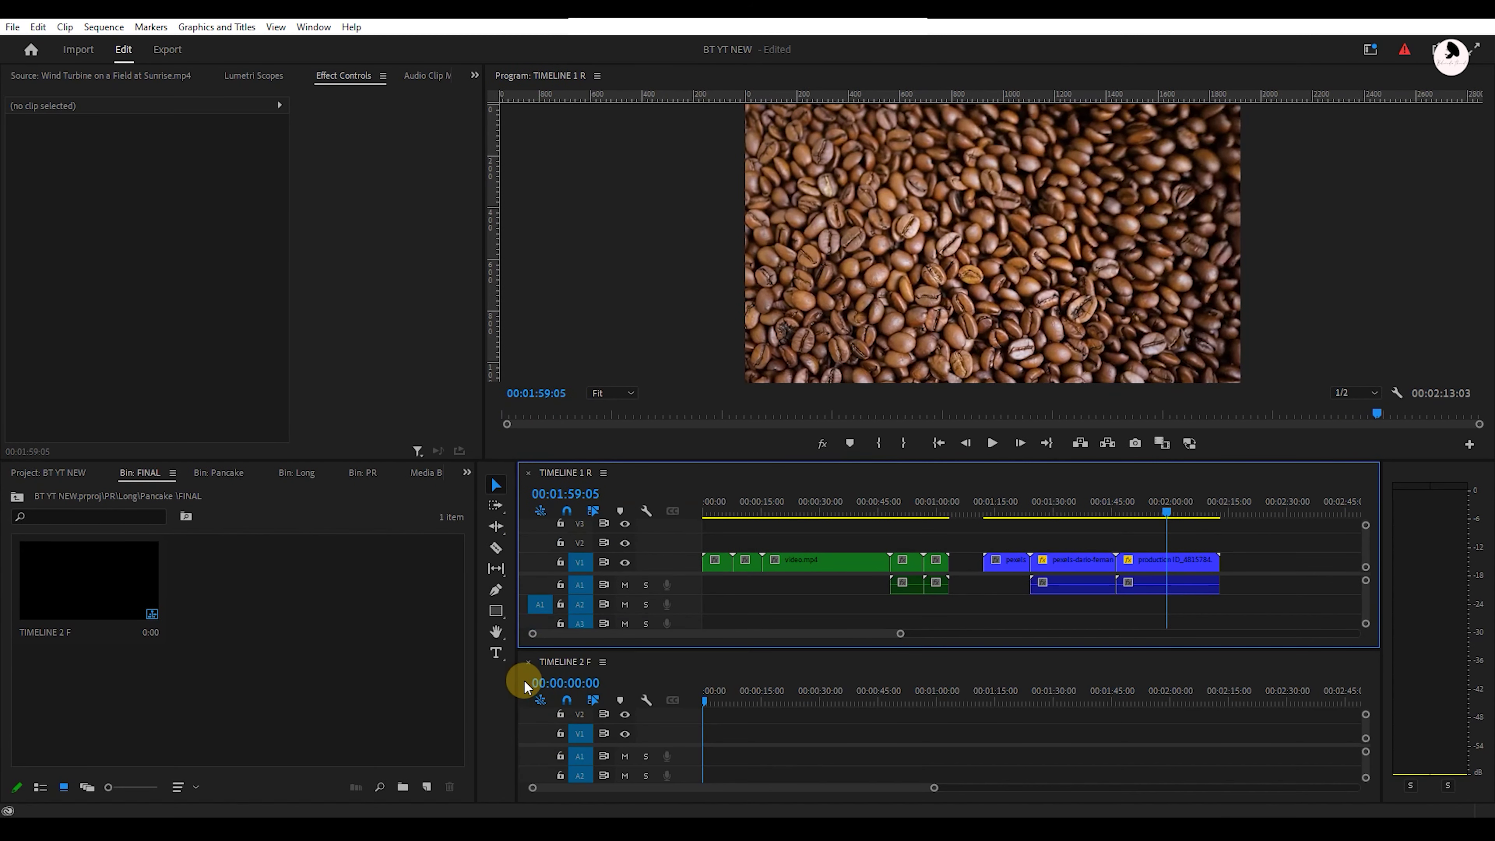
drag(505, 681, 467, 681)
drag(1382, 558, 1423, 560)
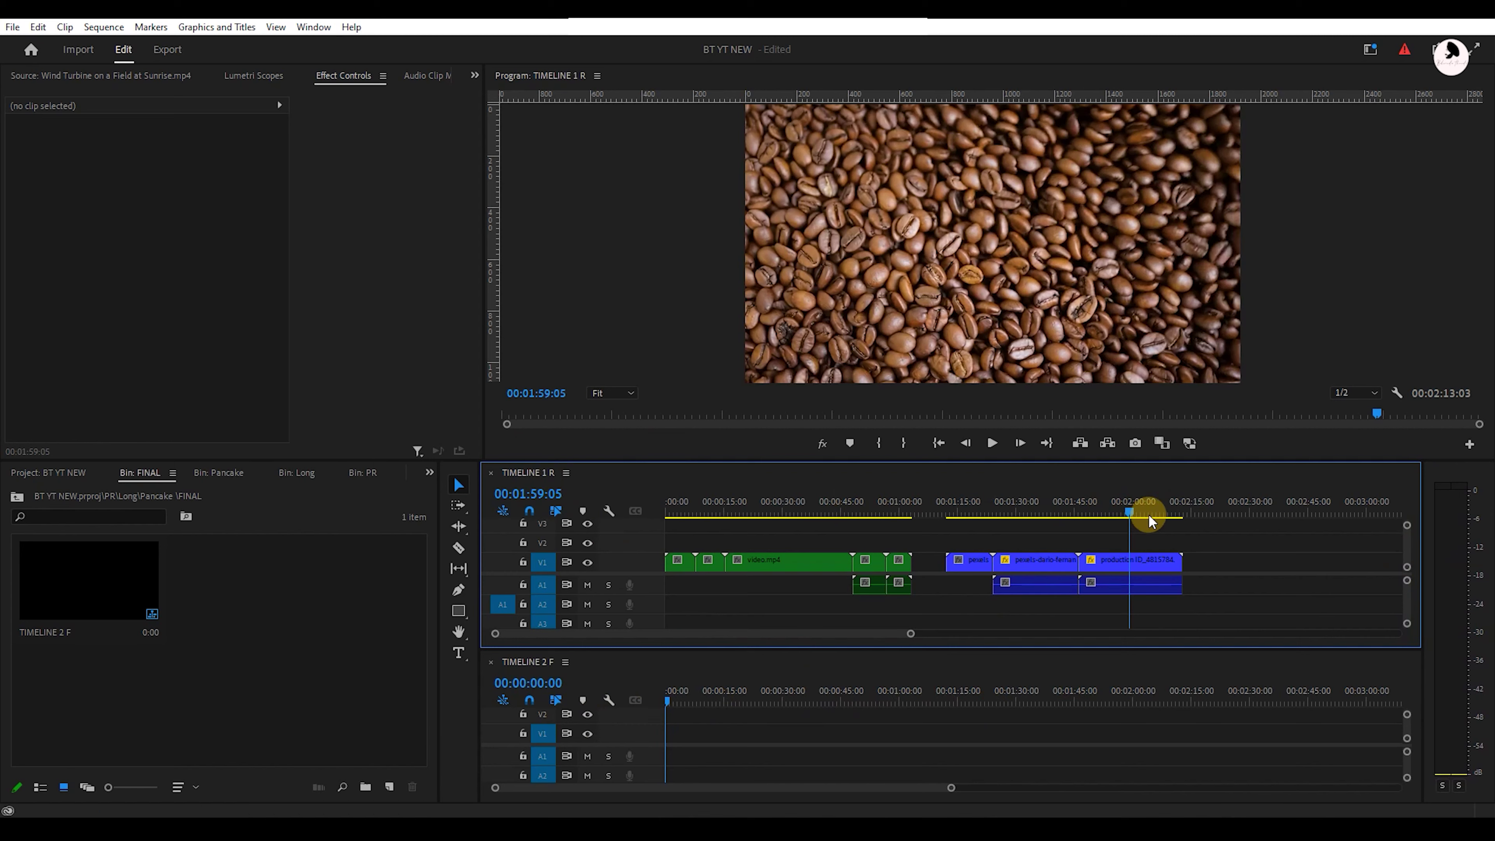
Scrub through TIMELINE 1 R and switch to TIMELINE 2 F to compare what the program monitor shows for each sequence
drag(1152, 519, 1002, 511)
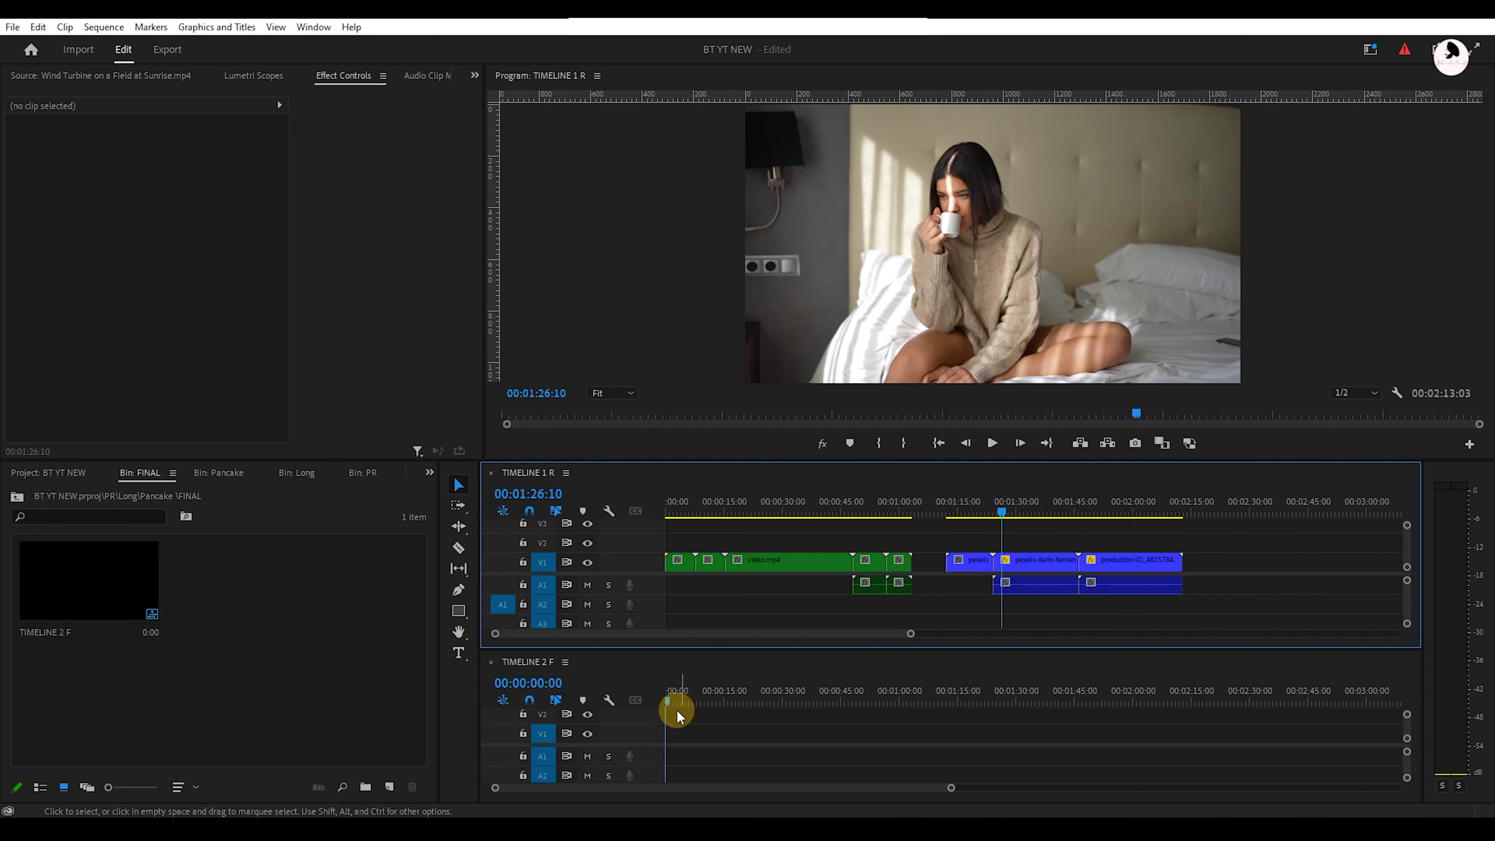
click(677, 716)
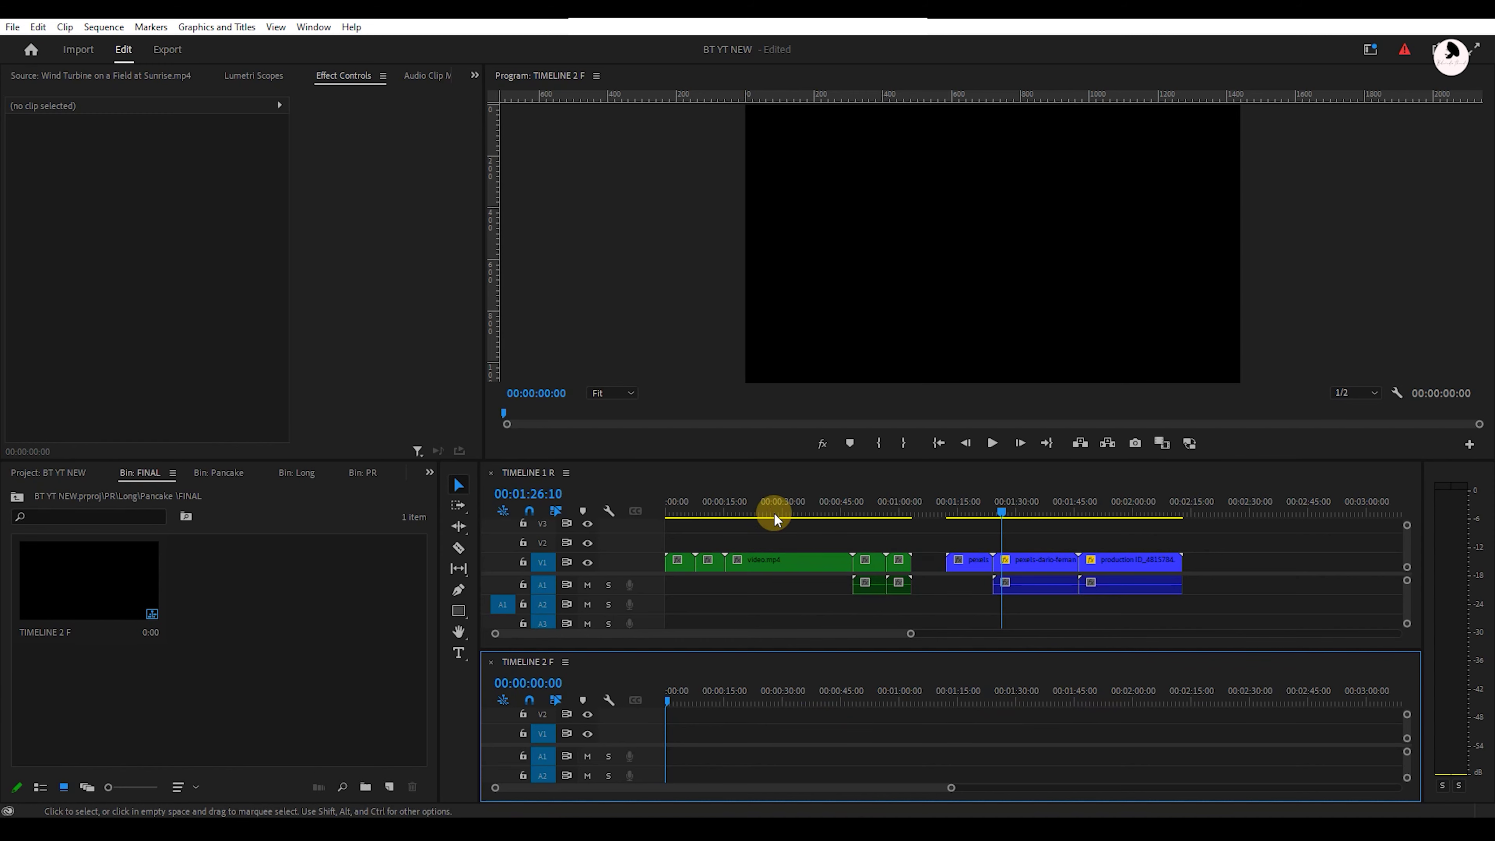
drag(684, 515, 892, 530)
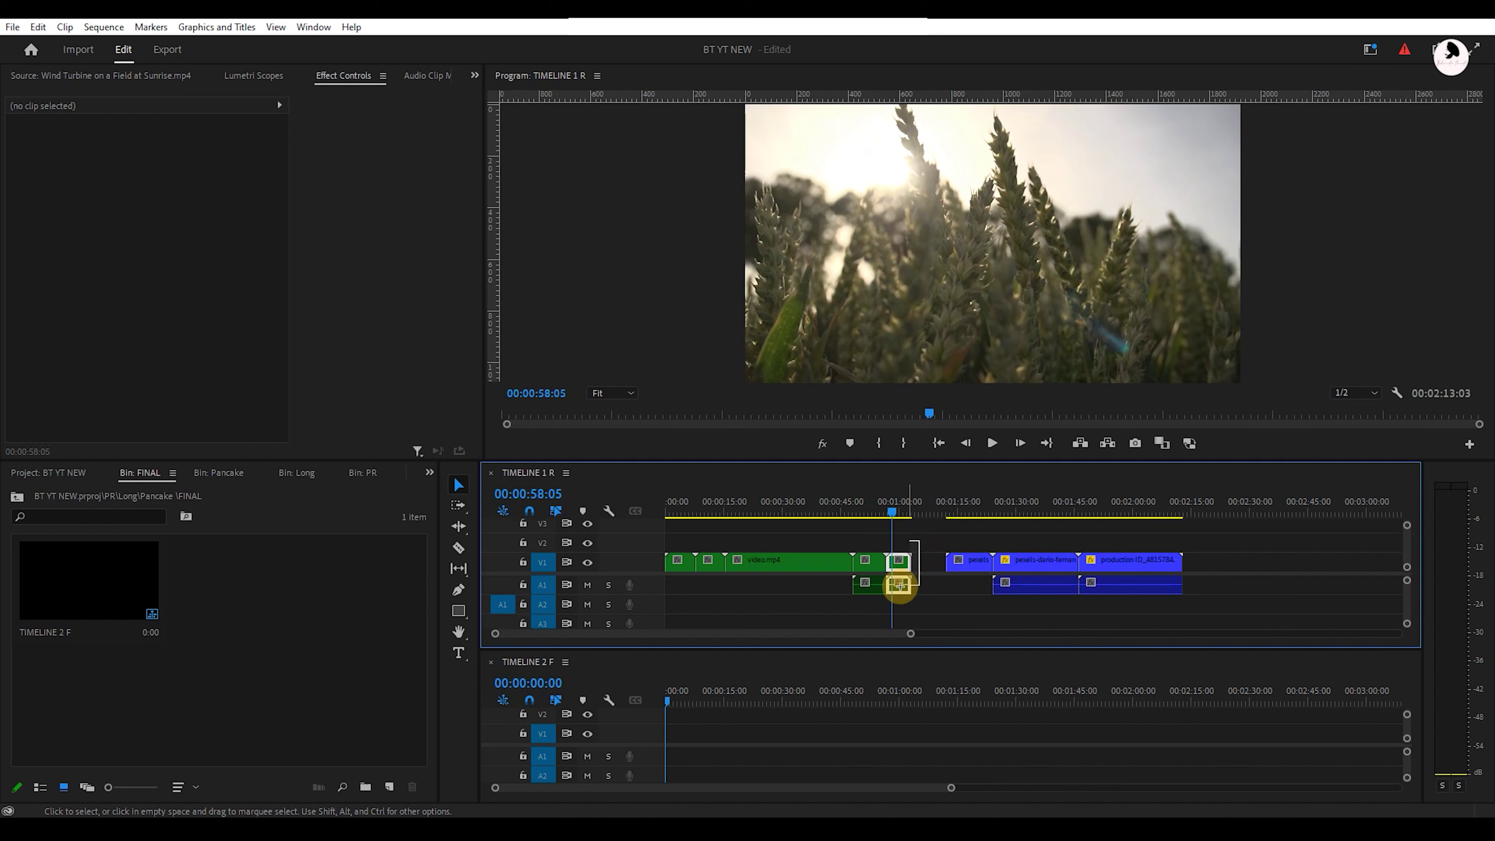
Copy the wheat clip and then video (16).mp4 from TIMELINE 1 R to the start of TIMELINE 2 F, changing the sequence settings to match
drag(899, 584, 690, 745)
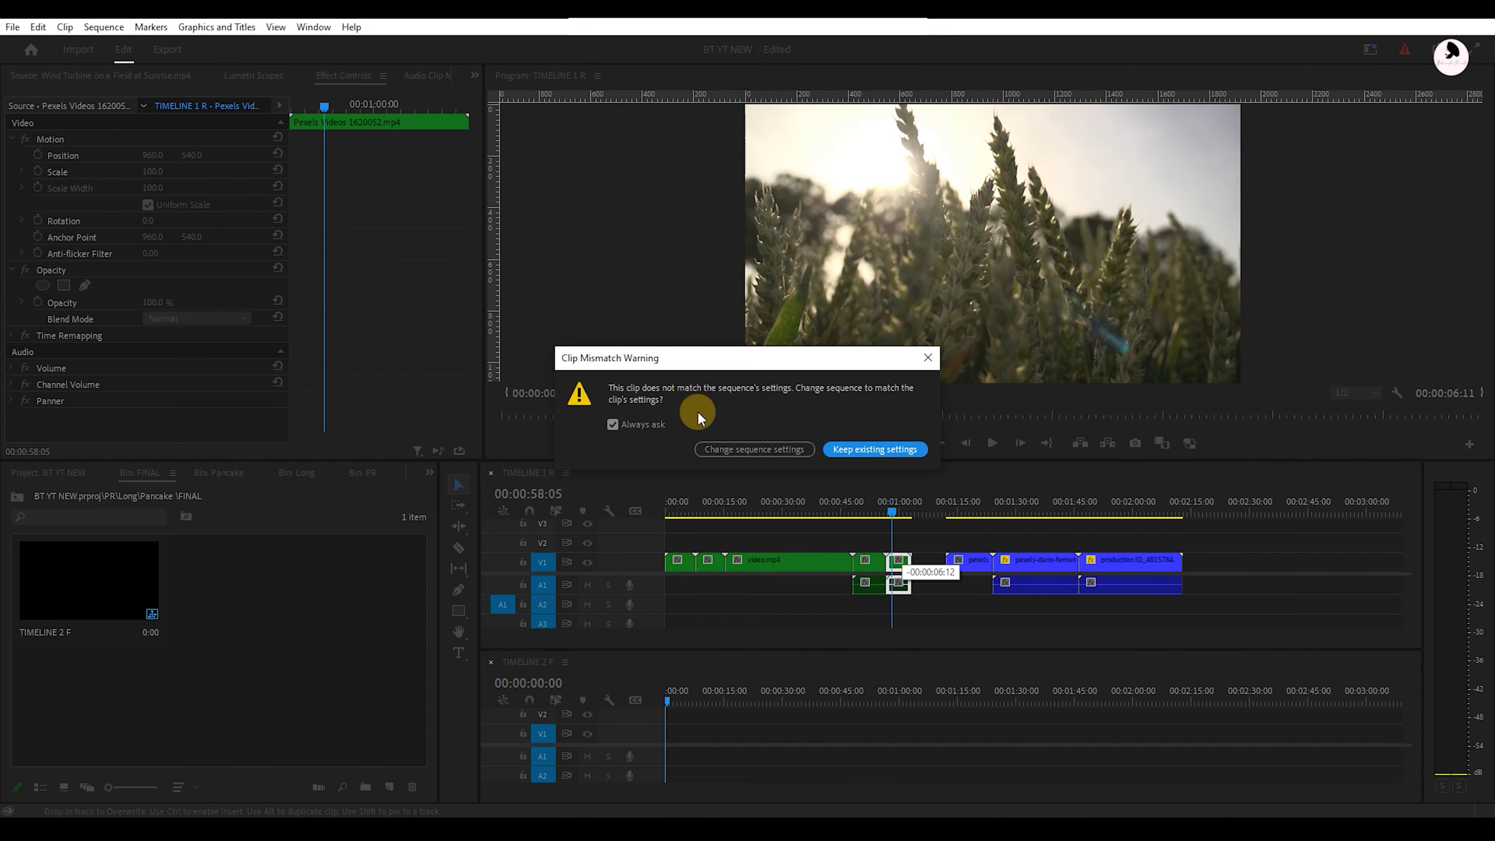
click(768, 452)
drag(867, 508, 706, 735)
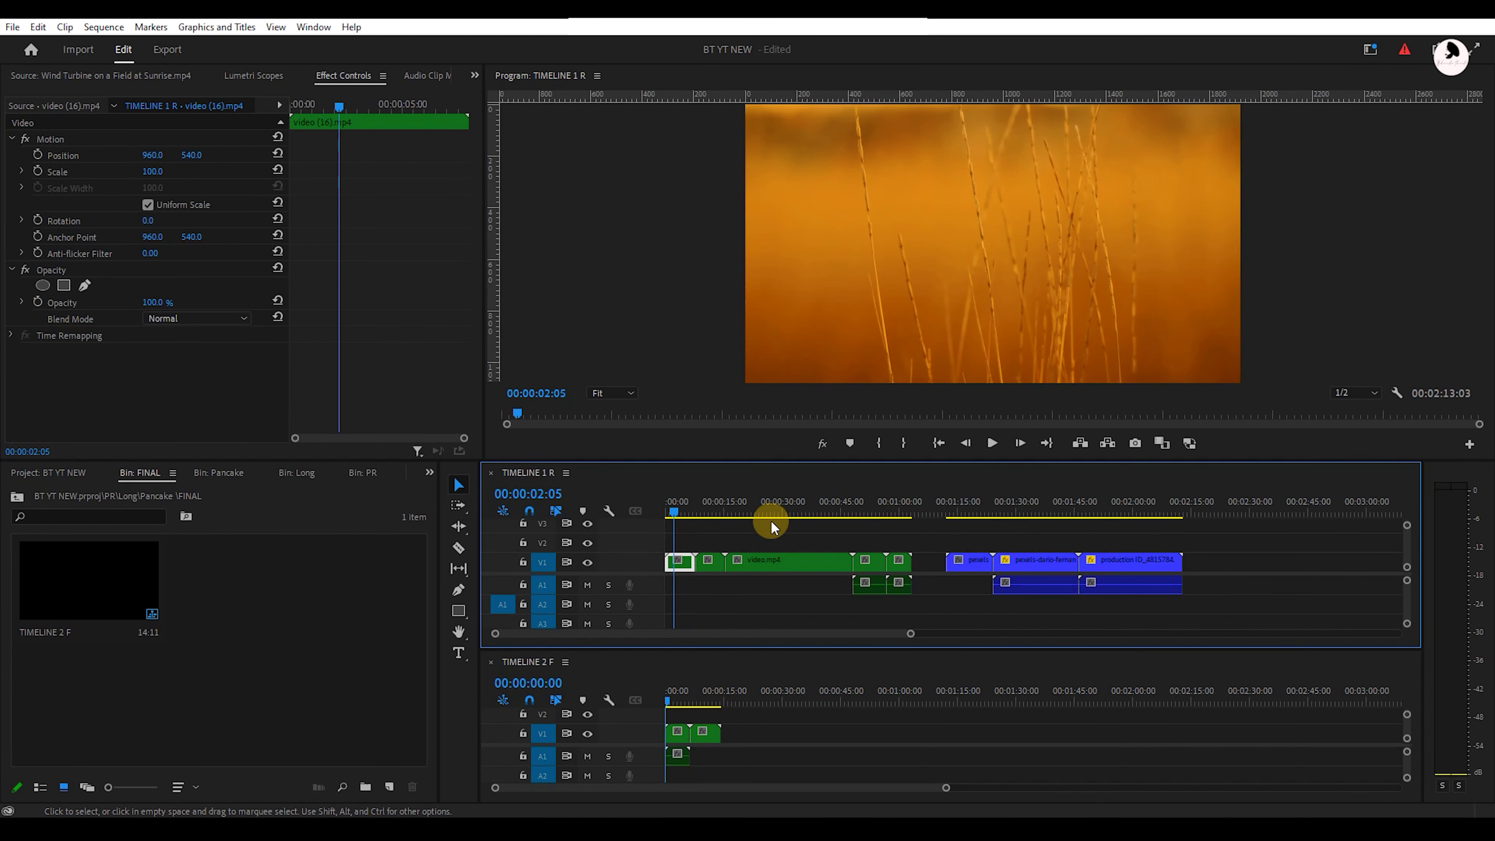
Copy the coffee bean clip from TIMELINE 1 R to the end of TIMELINE 2 F
click(965, 509)
click(968, 561)
click(1106, 512)
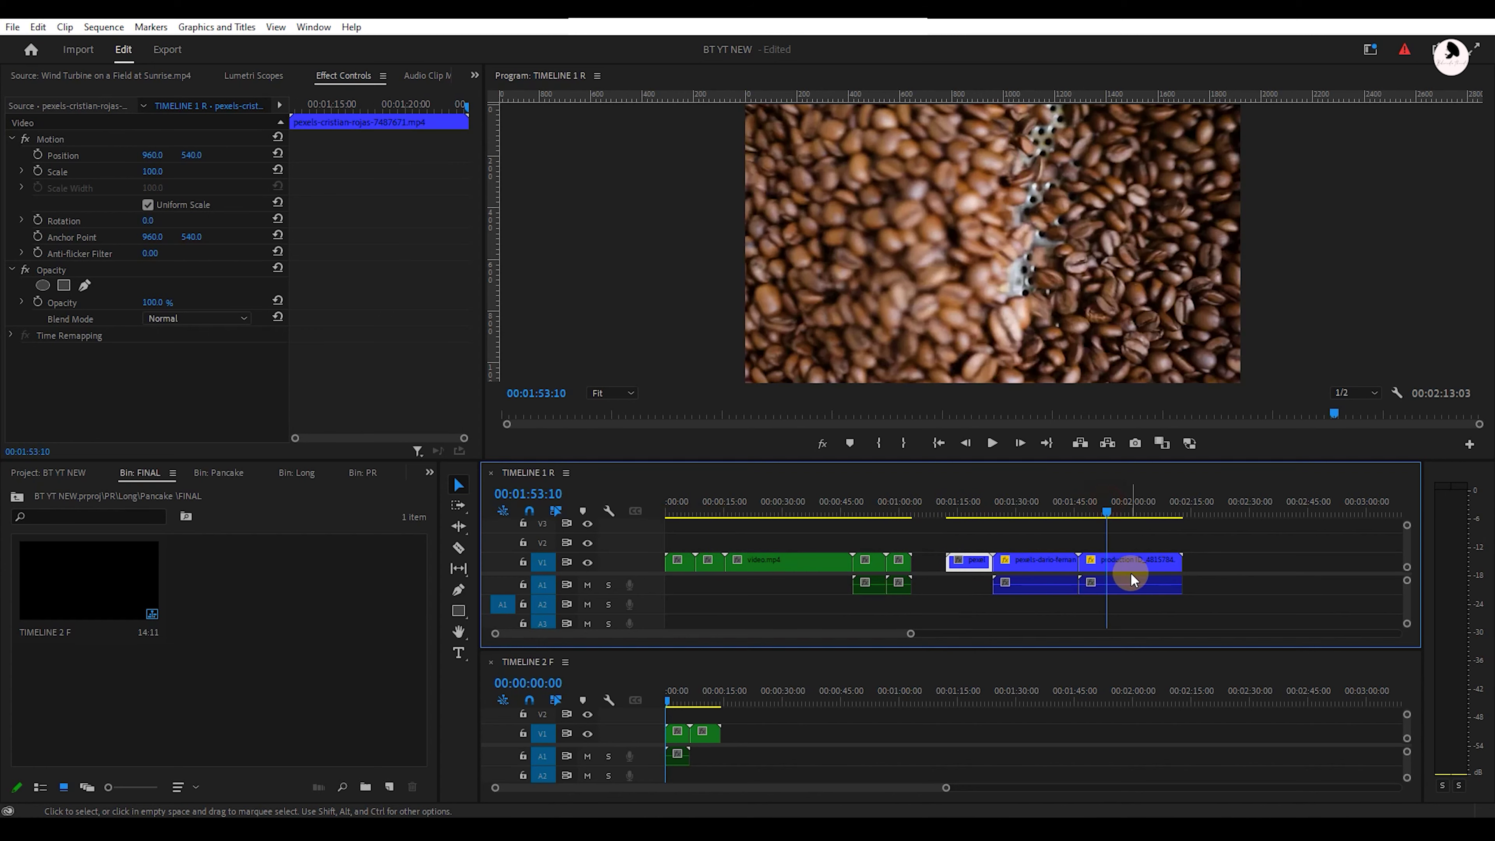
drag(1133, 580, 777, 755)
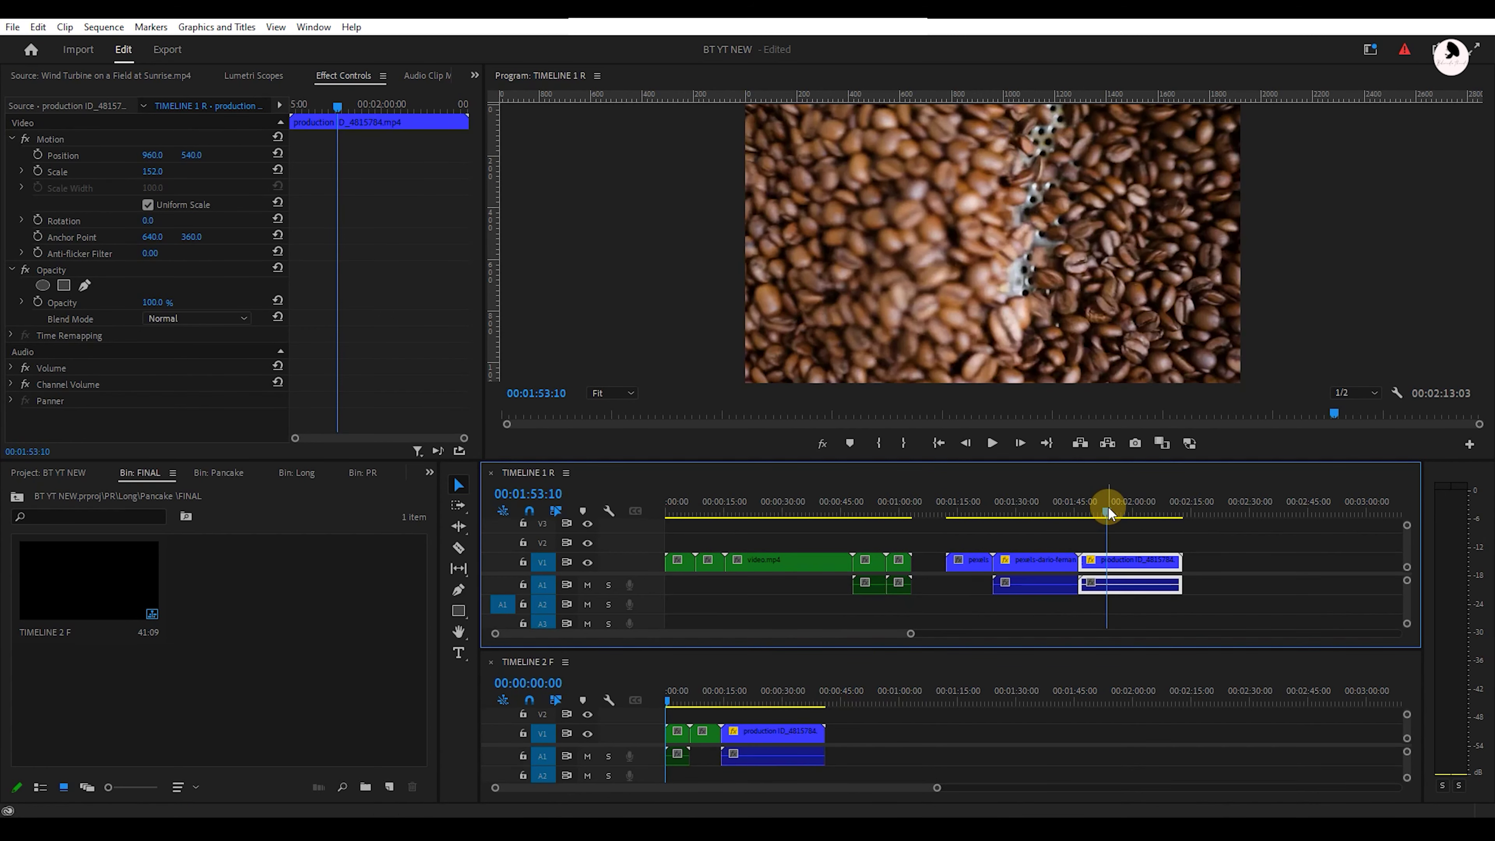
Copy the wind turbine clip and then video.mp4 from TIMELINE 1 R to the end of TIMELINE 2 F
drag(1109, 513, 861, 501)
drag(865, 562, 843, 730)
click(783, 565)
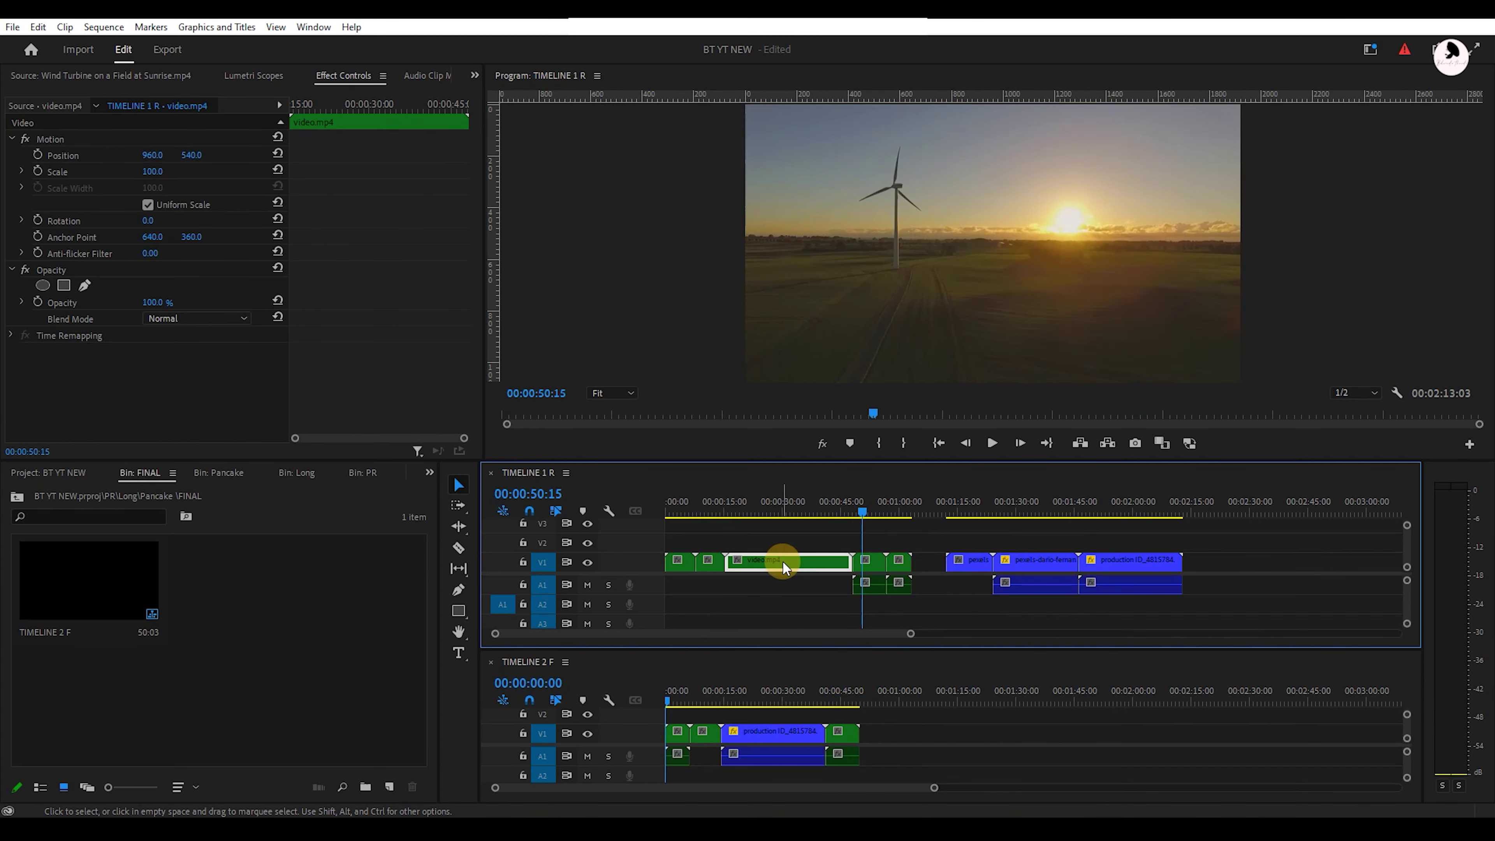
drag(783, 566, 920, 730)
Copy the first two blue clips, the espresso machine and the woman drinking coffee, from TIMELINE 1 R to the end of TIMELINE 2 F
click(894, 508)
click(968, 566)
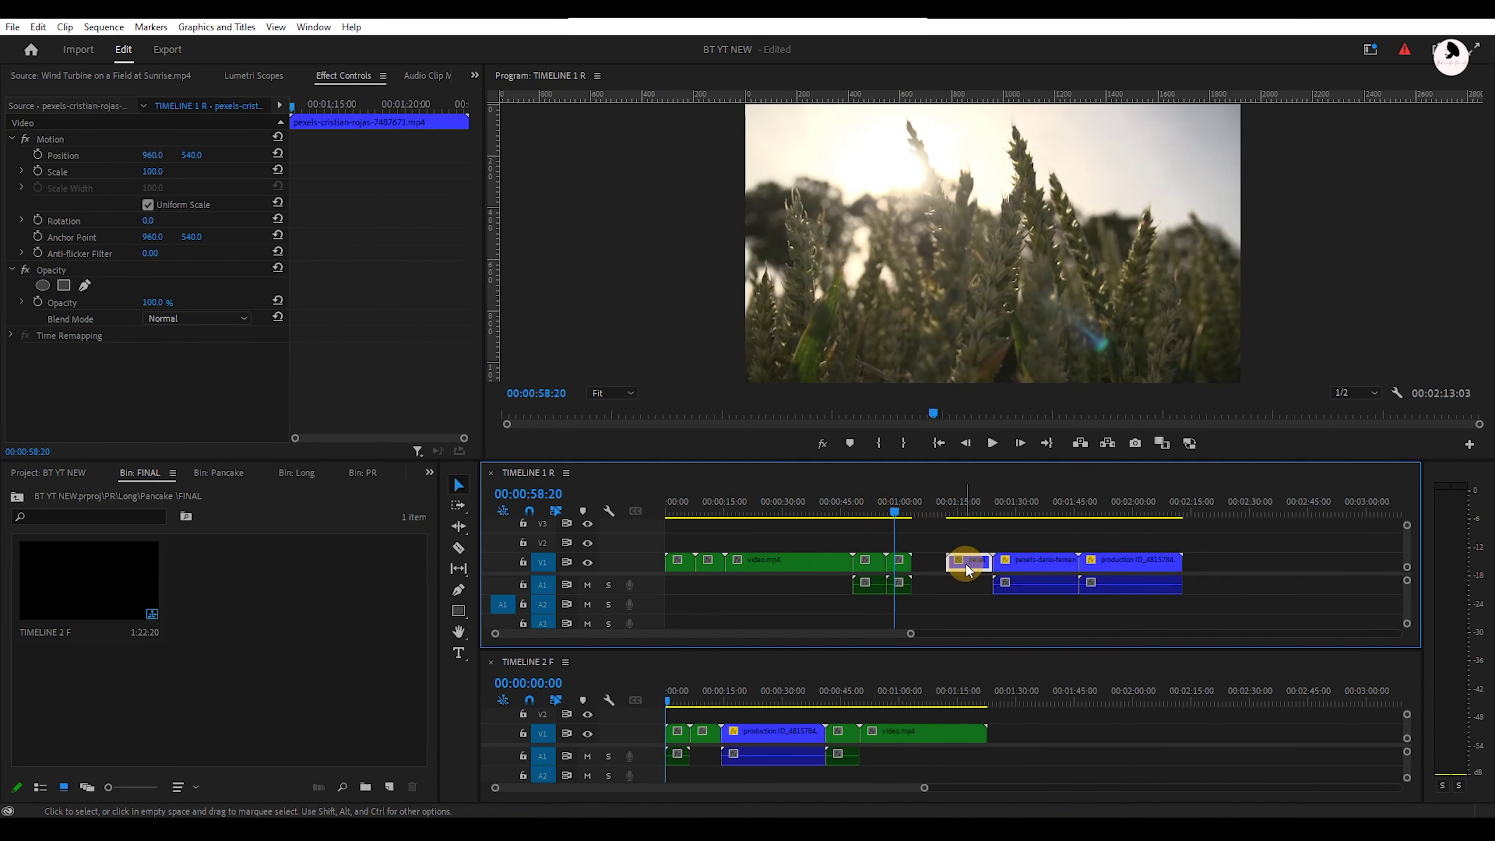
drag(968, 567, 1018, 733)
click(1016, 507)
click(1035, 566)
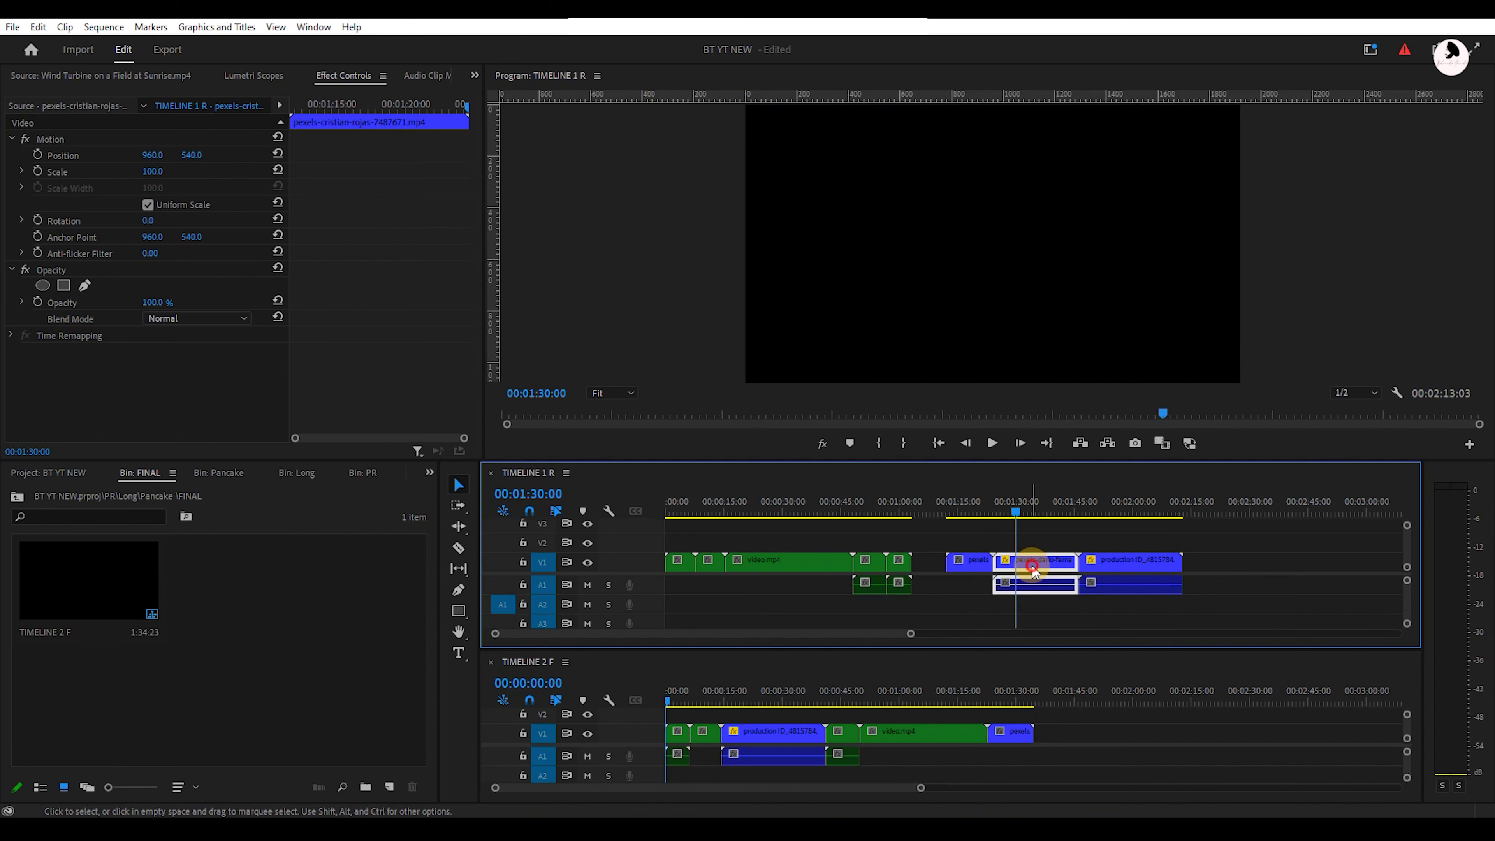
click(1025, 509)
drag(1028, 566, 1069, 733)
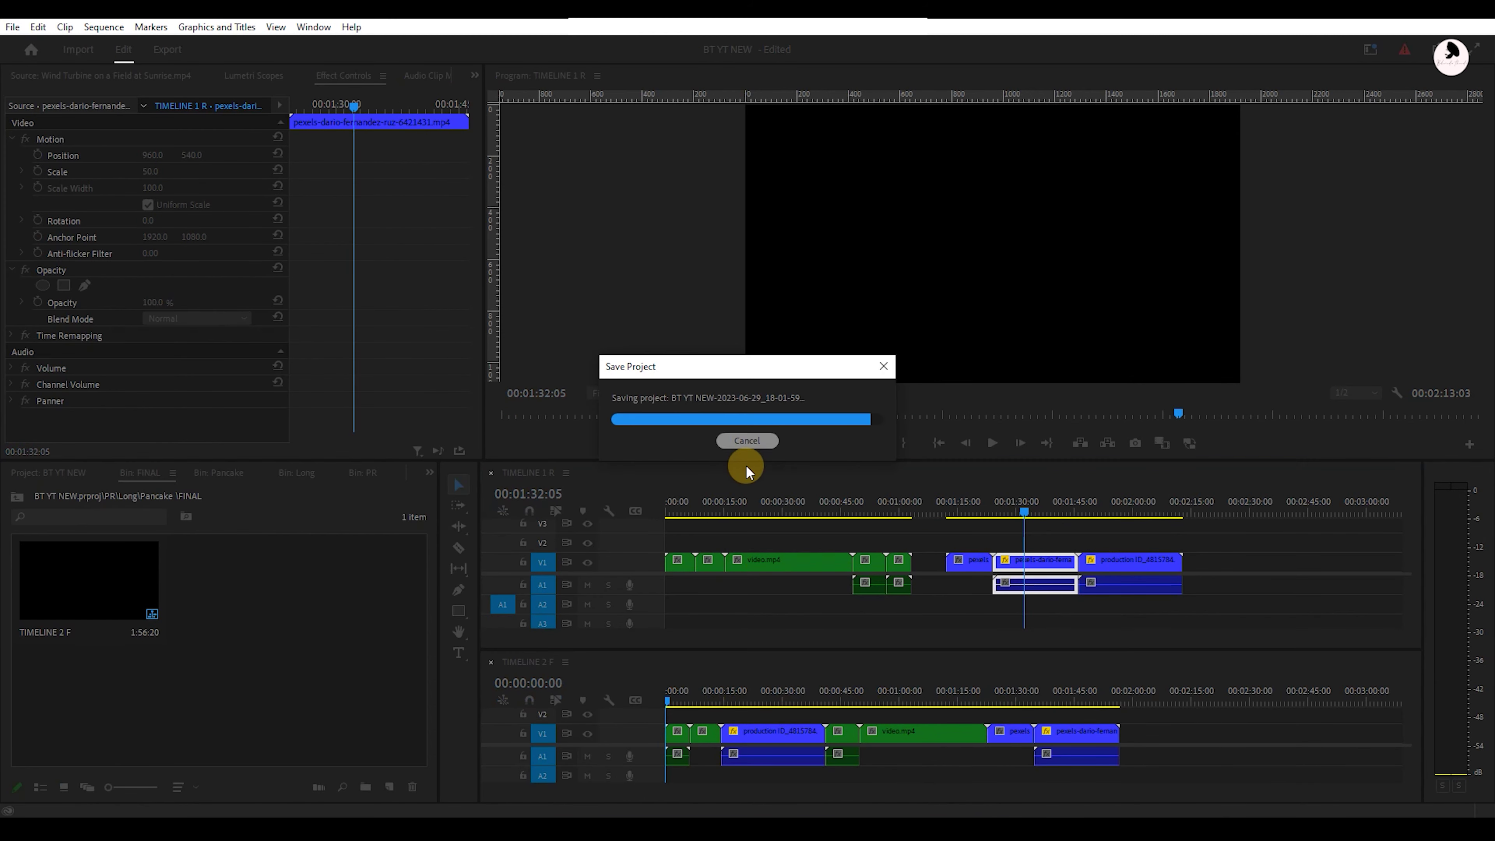
Play TIMELINE 2 F from the start and ripple-trim the ends of its first four clips to about three seconds each
mouse_move(674, 702)
mouse_down()
mouse_move(694, 701)
mouse_move(668, 707)
mouse_up()
key(space)
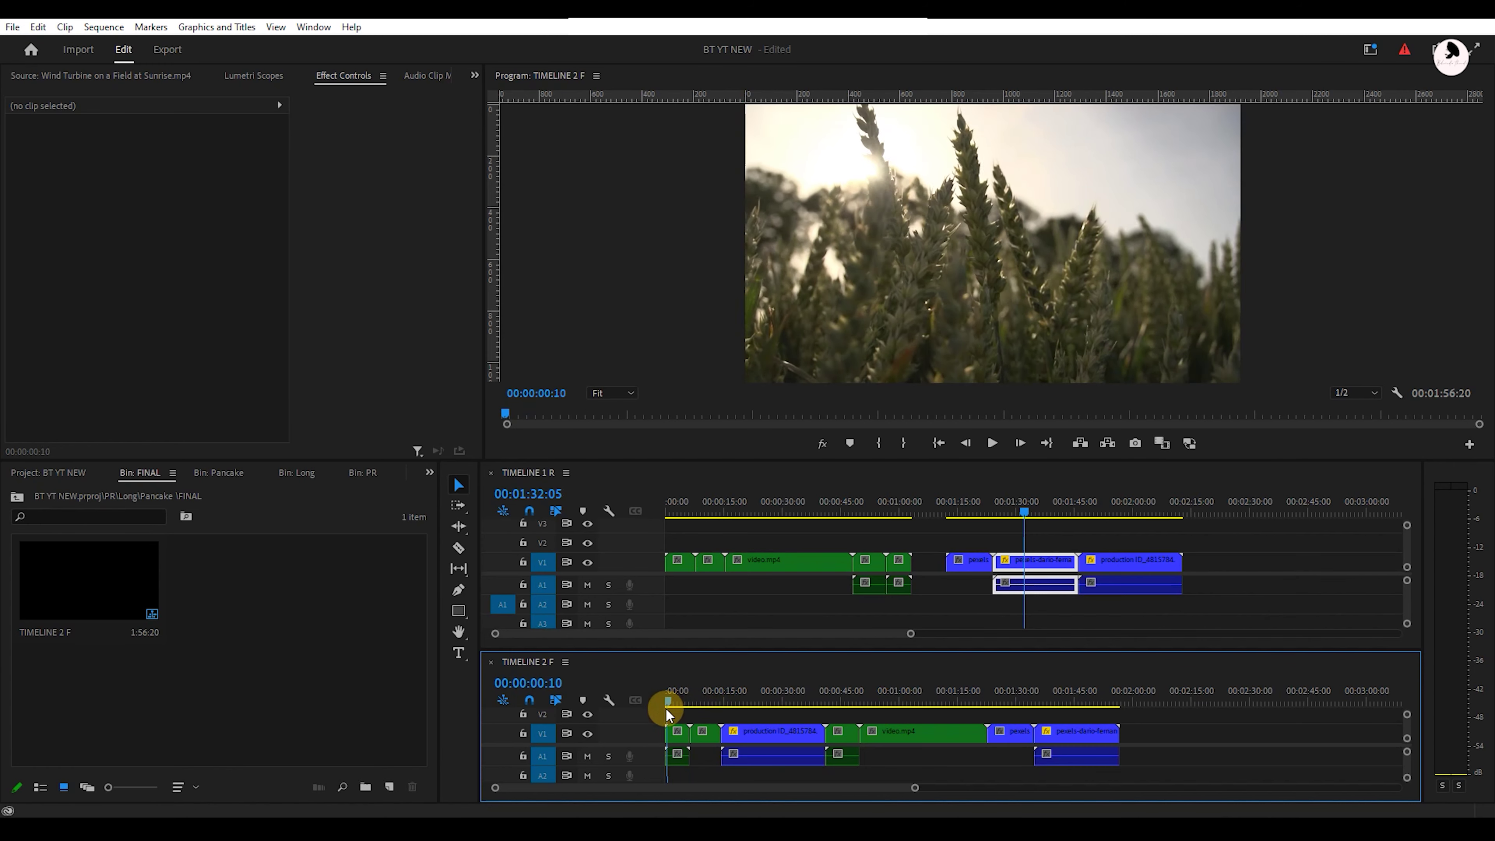
key(w)
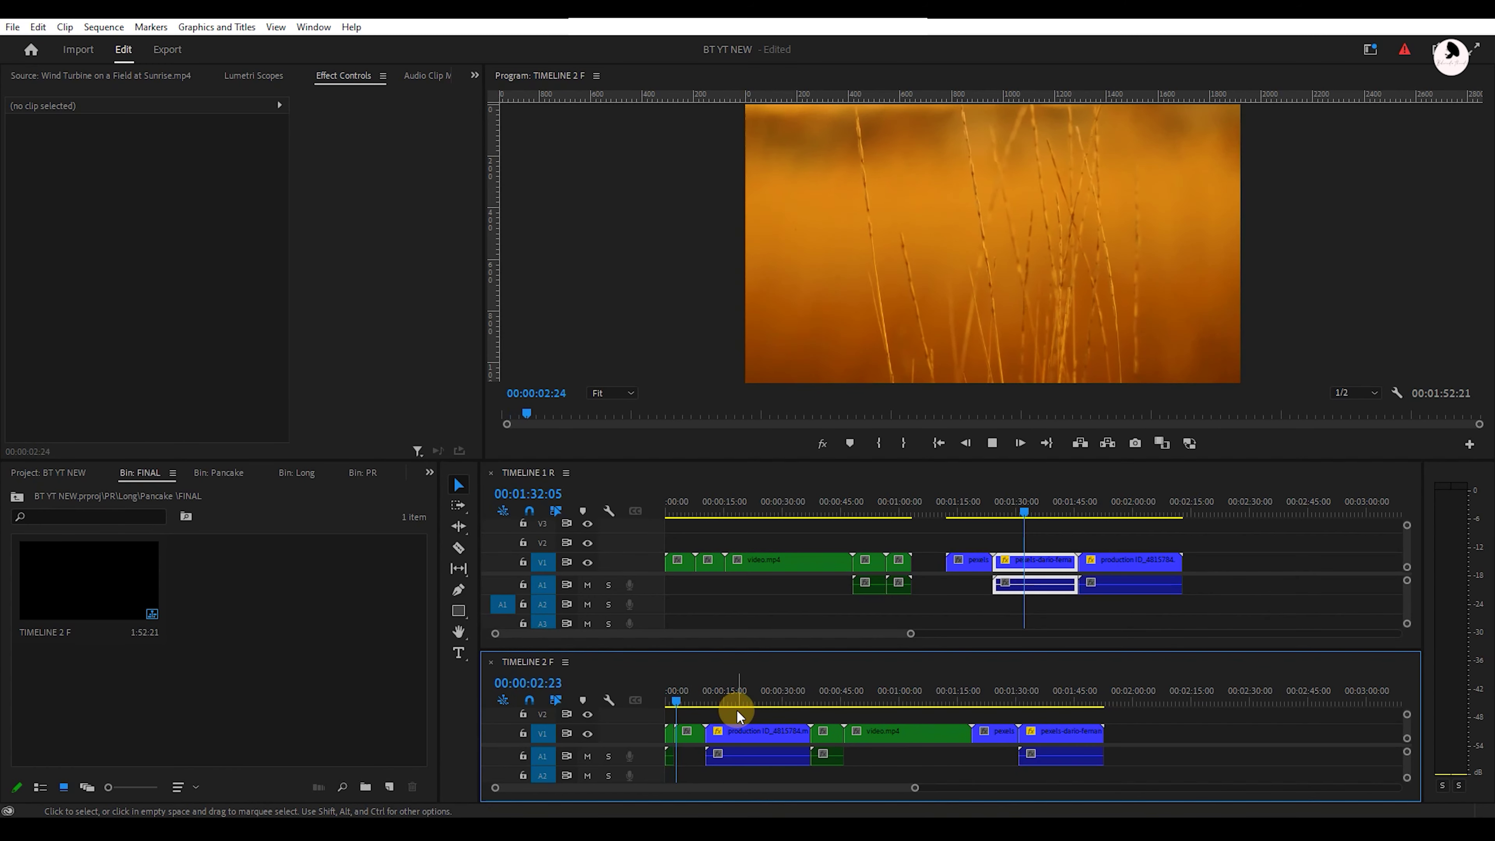
key(space)
key(w)
key(space)
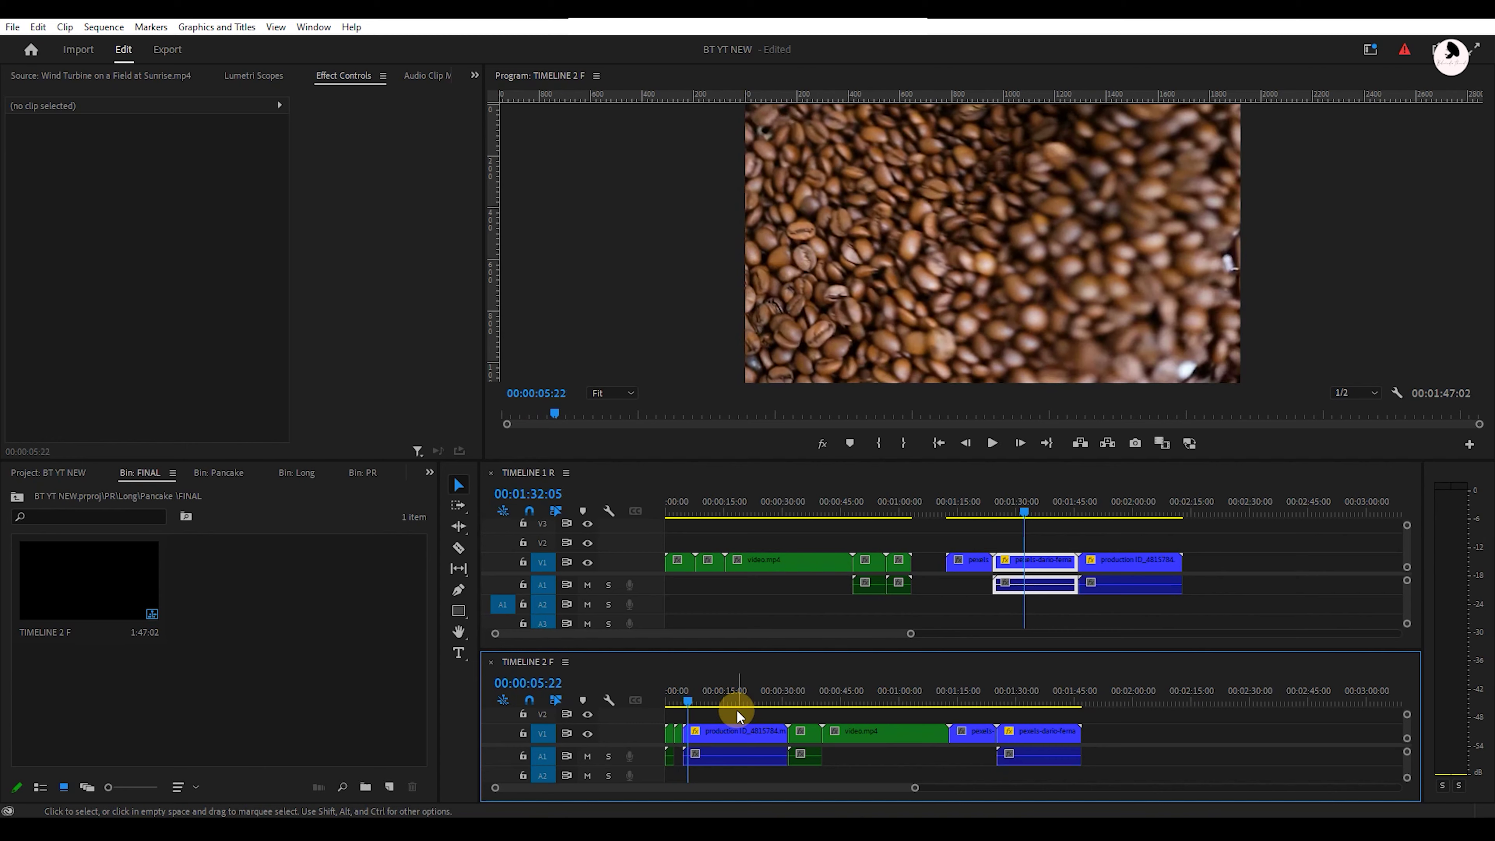
key(space)
key(w)
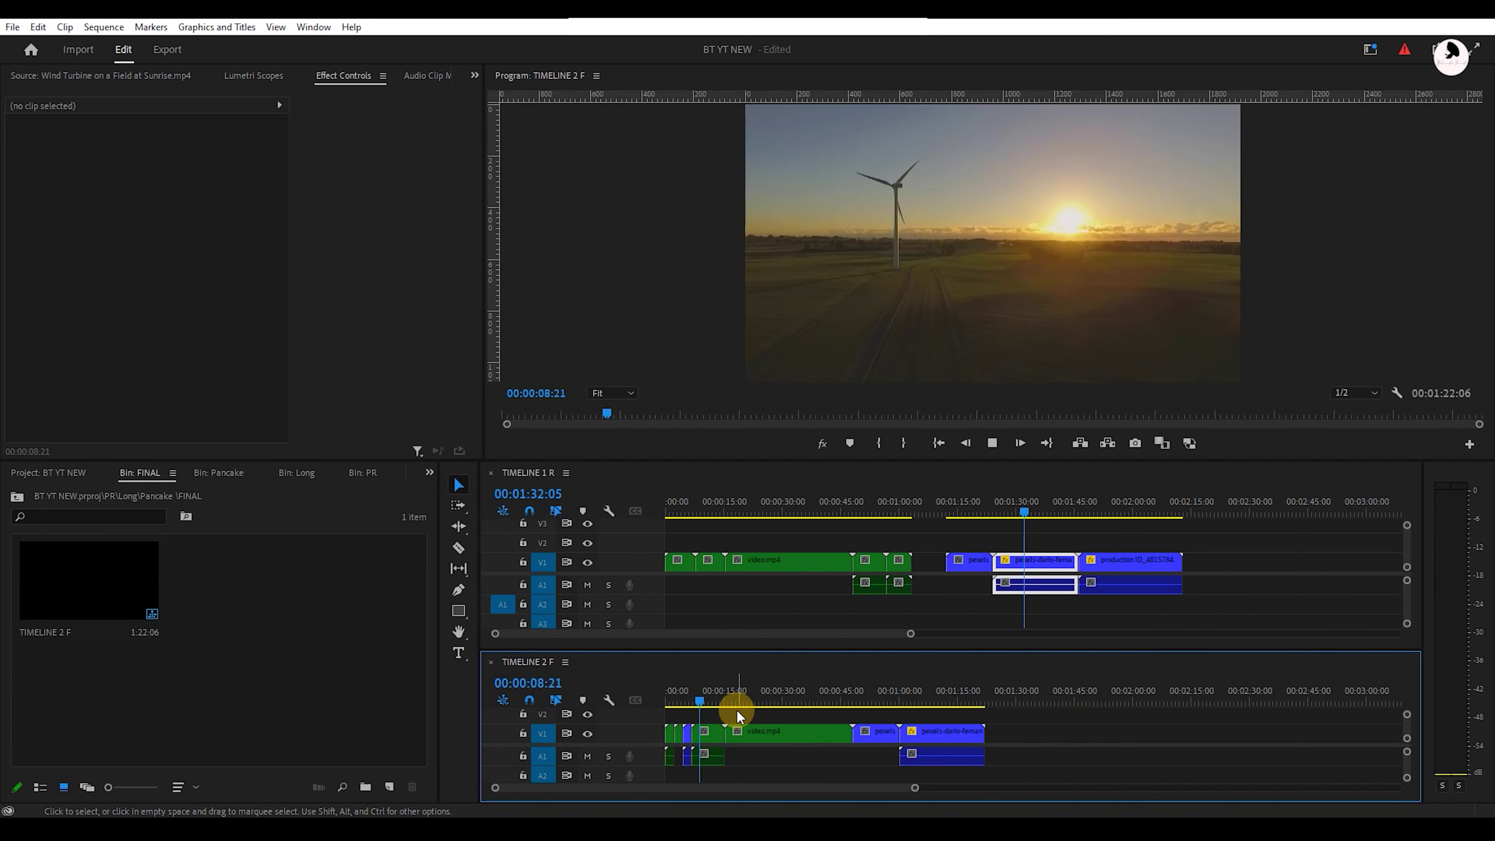
key(w)
key(space)
Scale the video.mp4 clip in TIMELINE 2 F to 155 with vertical position 537, and set its speed to 200%
click(754, 726)
drag(152, 171, 193, 172)
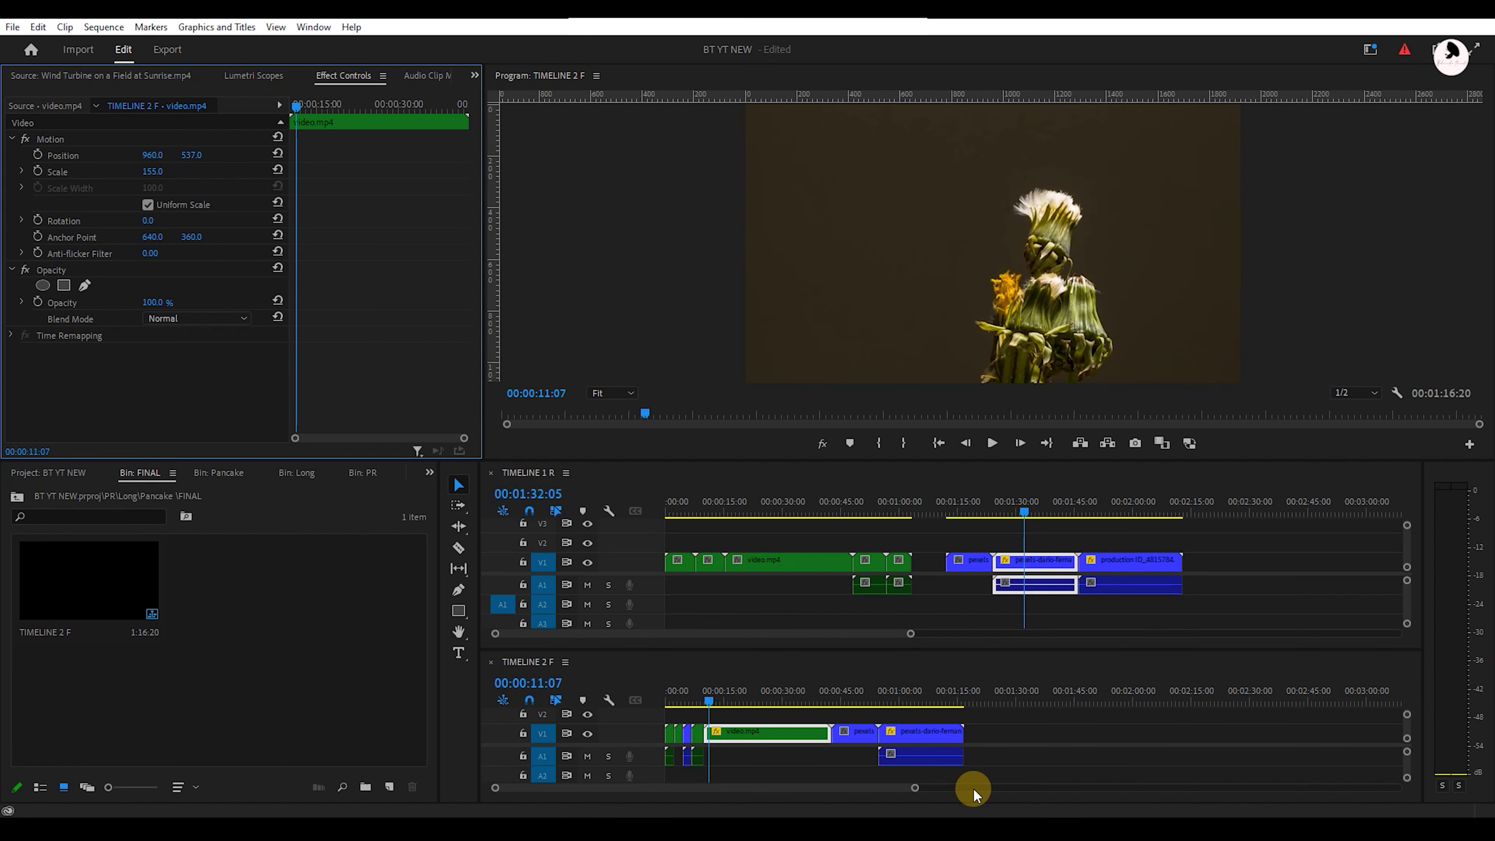
click(764, 731)
key(ctrl+r)
text(200)
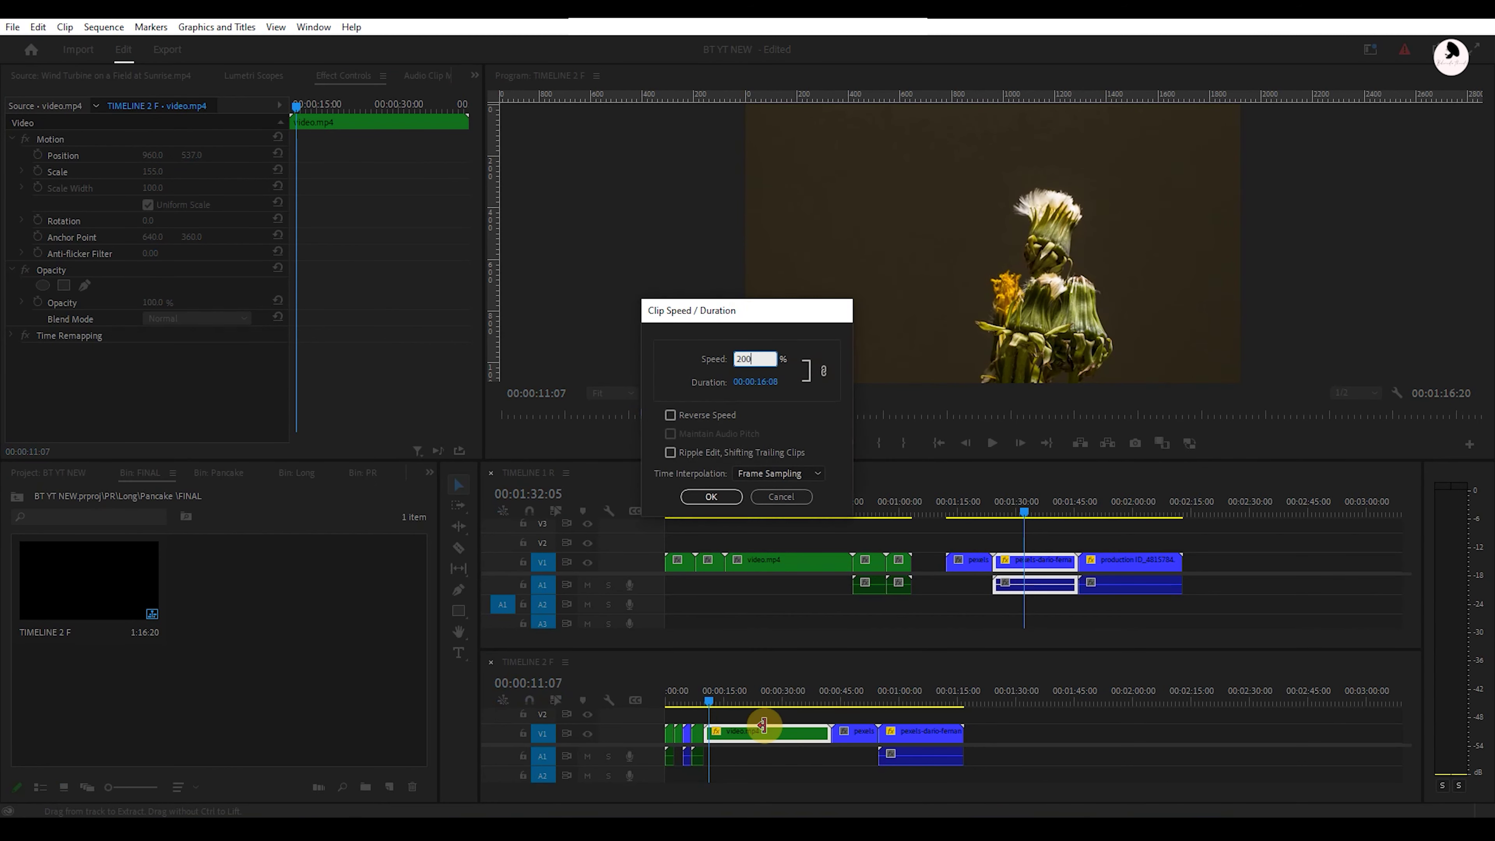
key(Return)
Ripple-trim the end of the sped-up video.mp4 clip at 00:00:13:24 and close the gap behind it
key(space)
key(space)
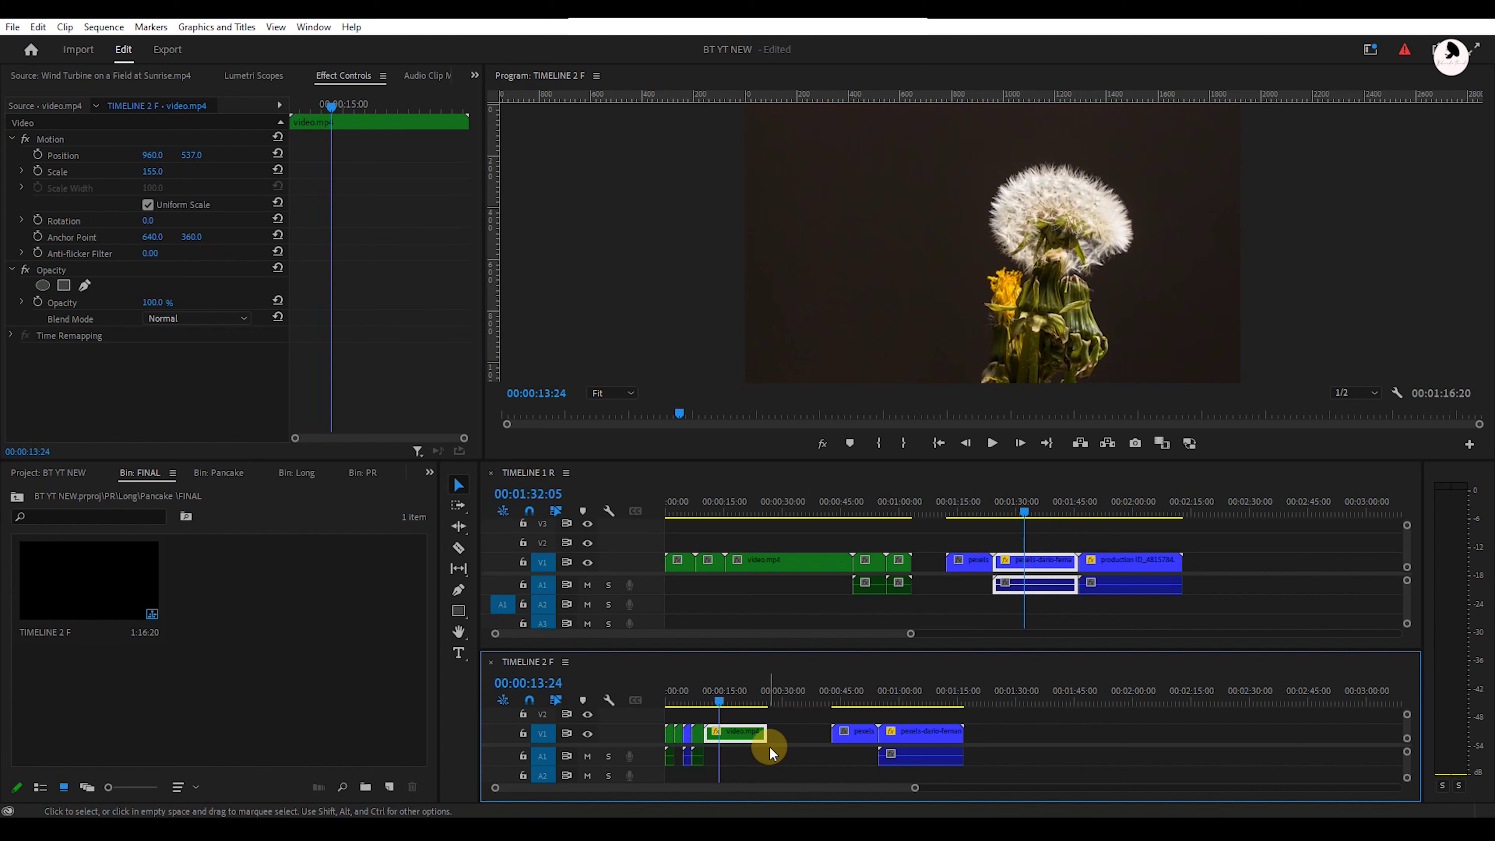
click(787, 766)
click(755, 733)
key(w)
right_click(747, 734)
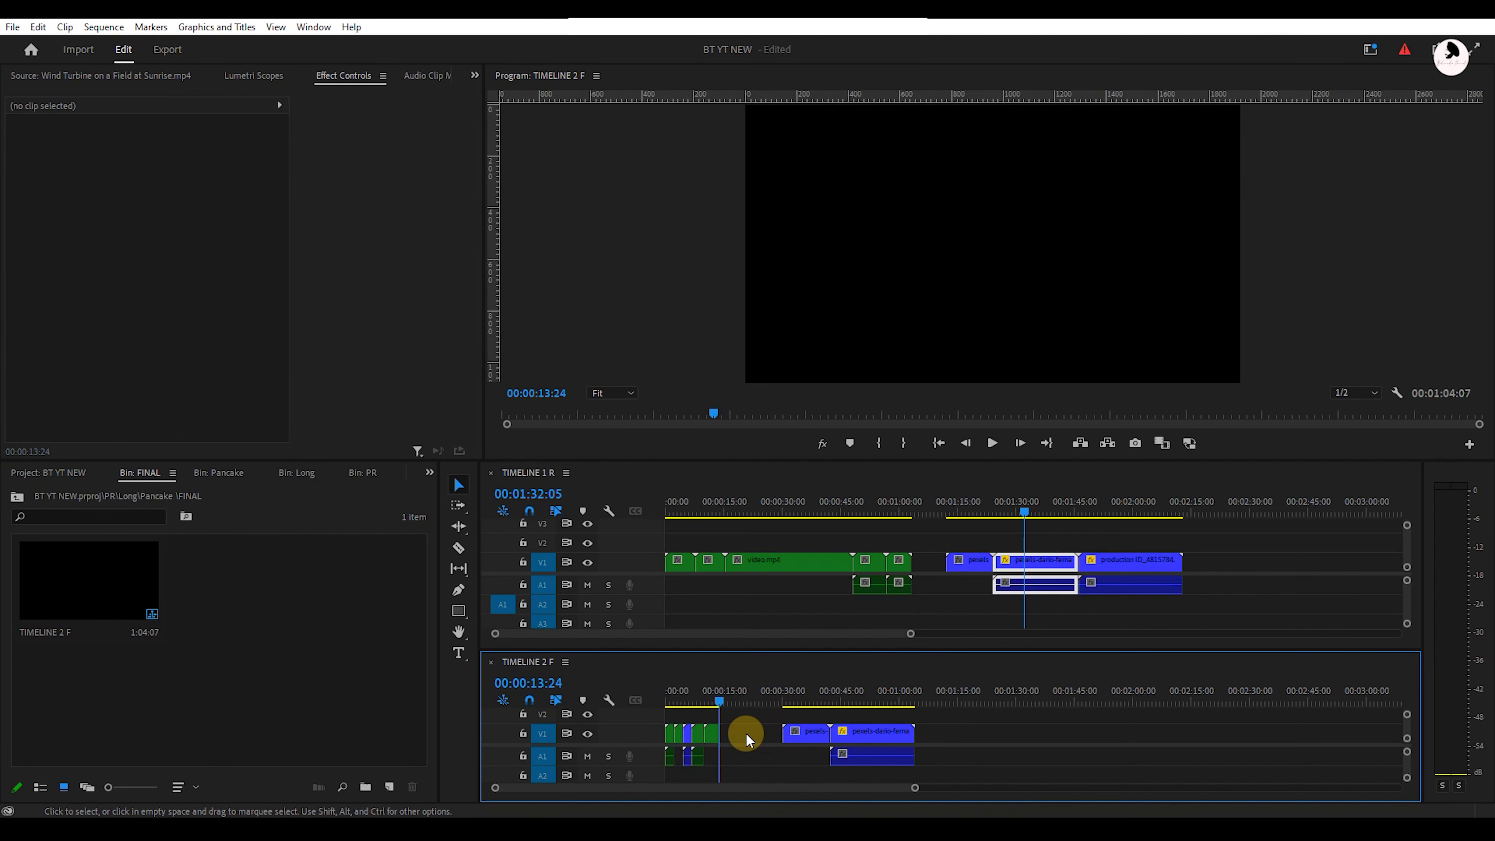
click(773, 744)
Continue playback of TIMELINE 2 F and ripple-trim the end of the espresso machine clip
key(space)
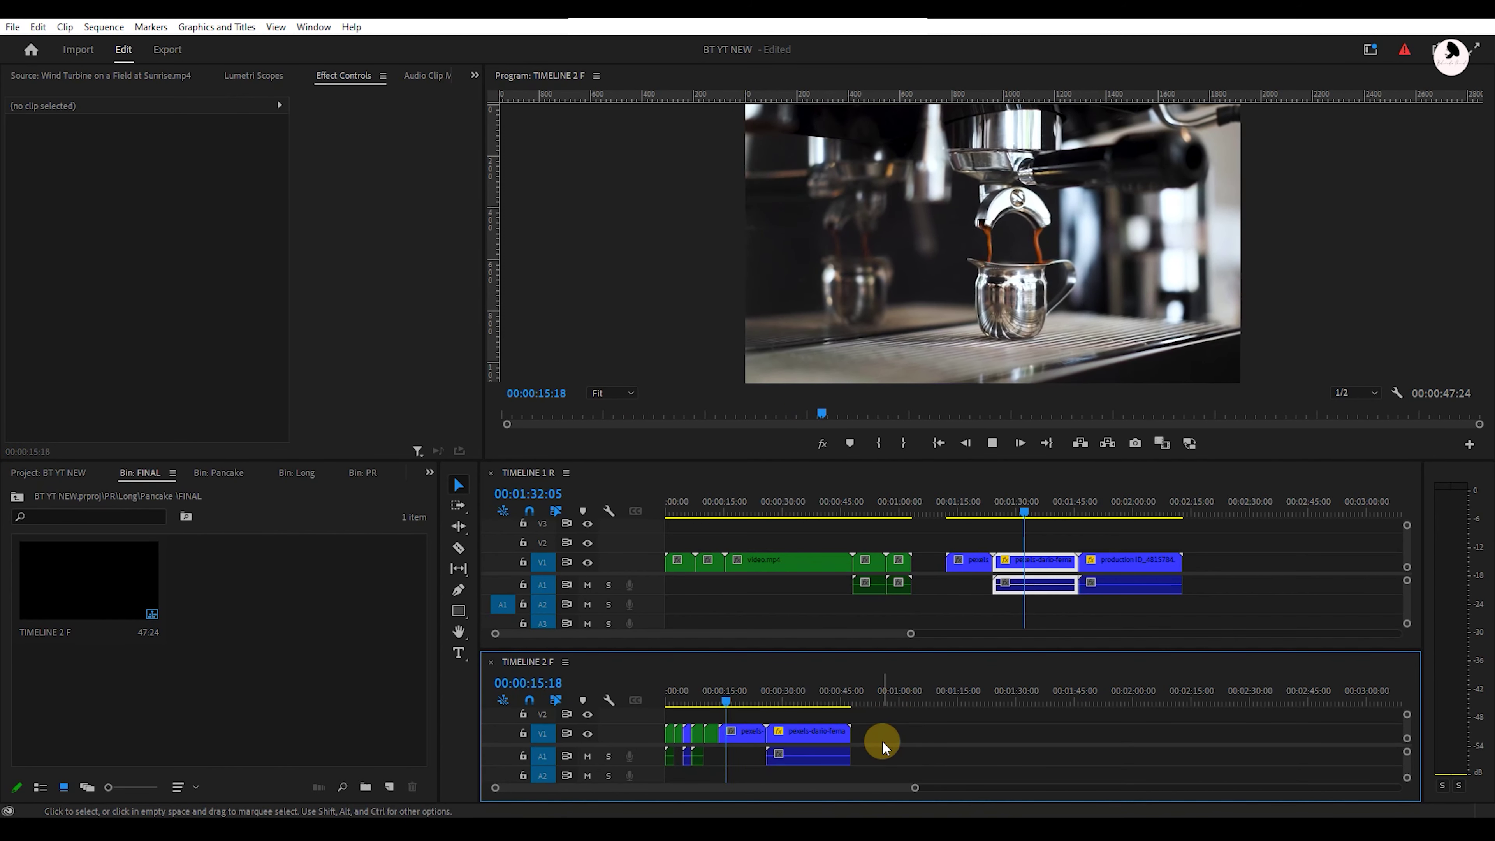
key(w)
key(space)
key(space)
key(space)
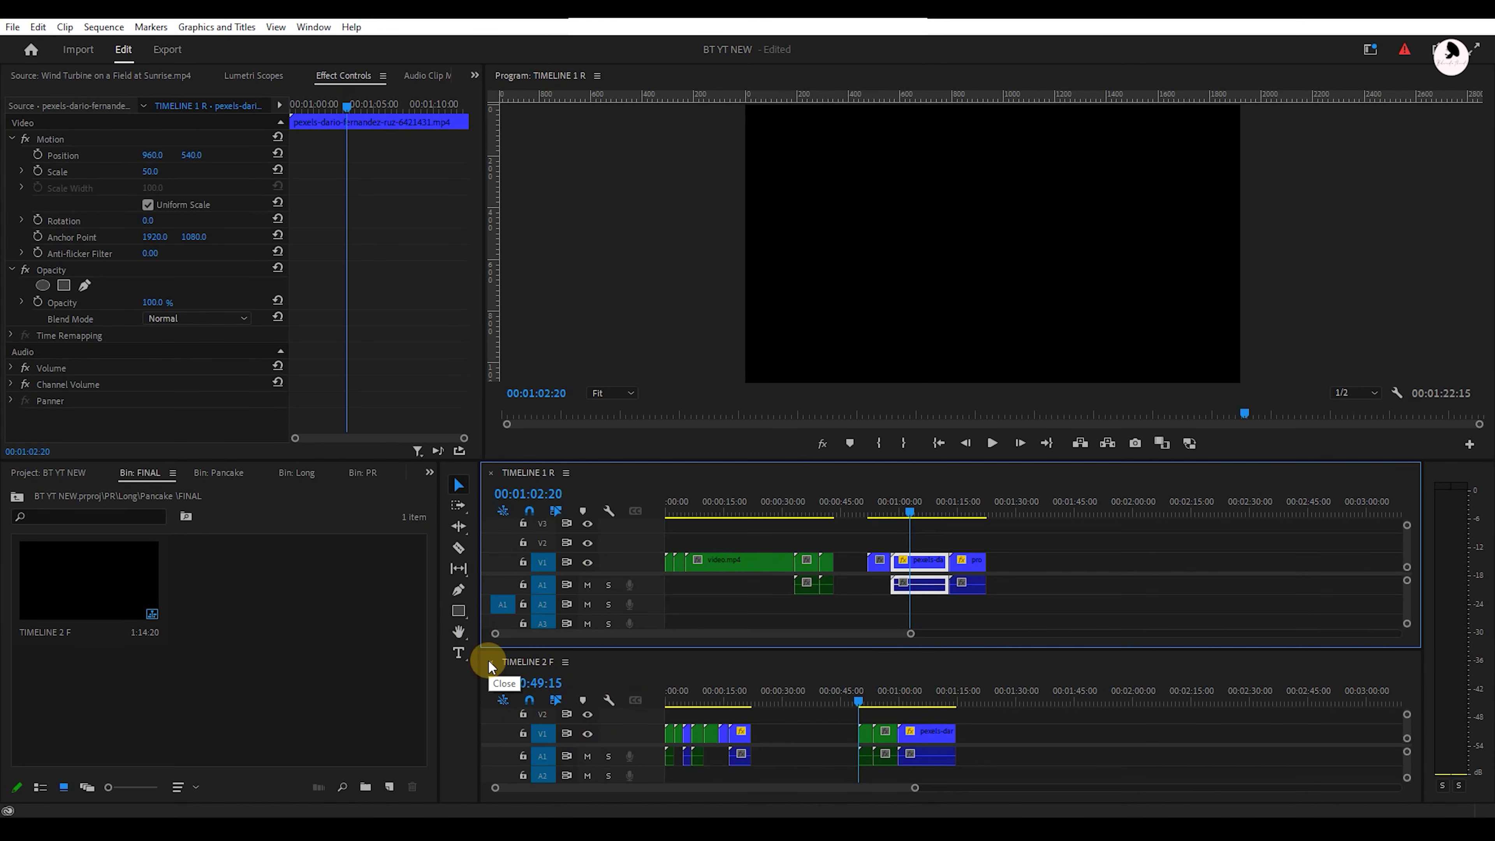
Close both sequences in the timeline area and open the raw footage bin inside the Pancake bin
click(490, 661)
click(490, 473)
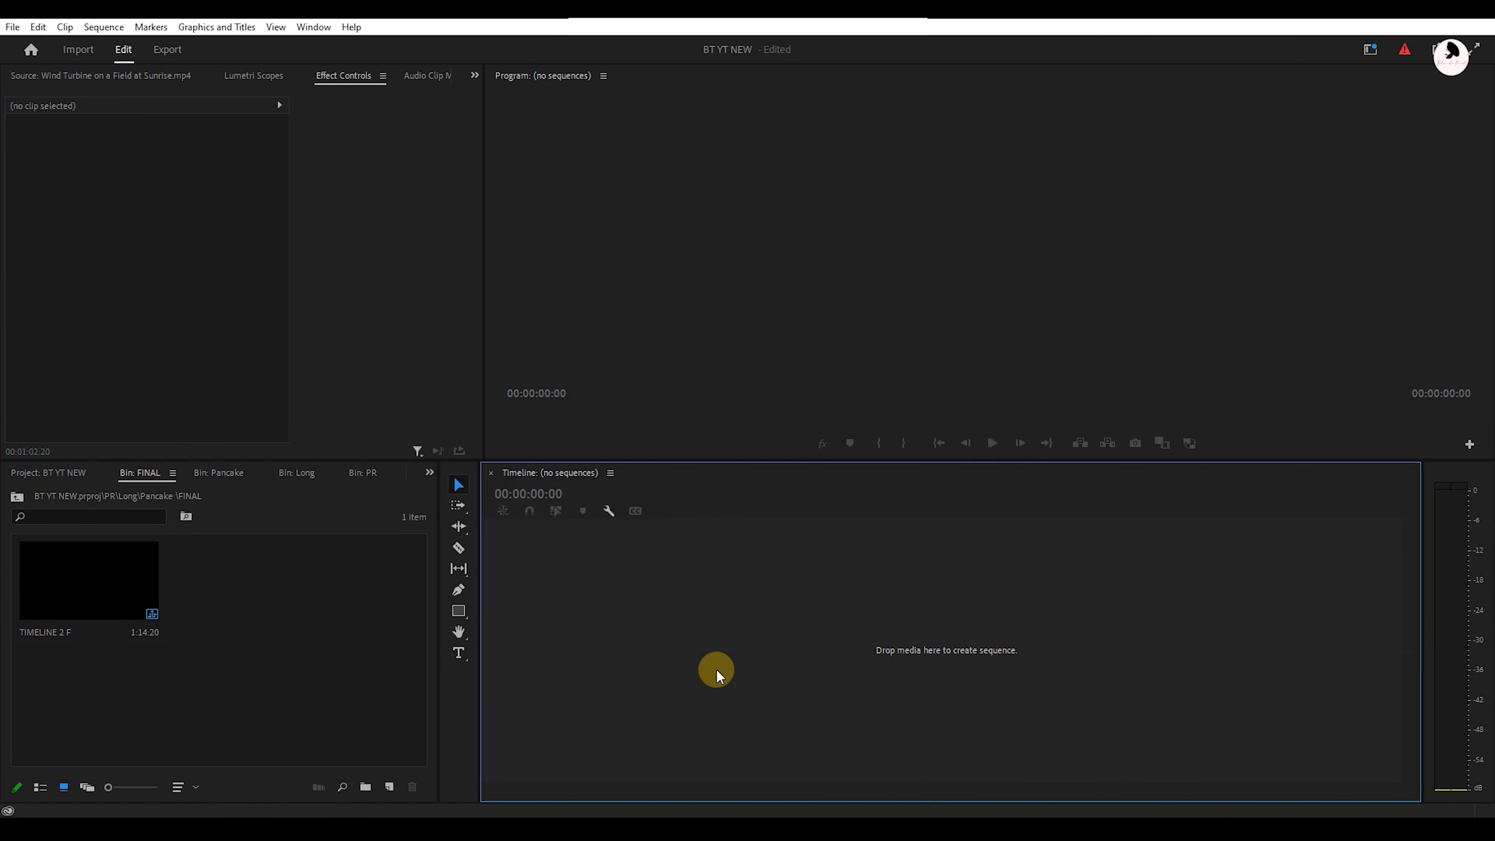
click(286, 653)
click(17, 497)
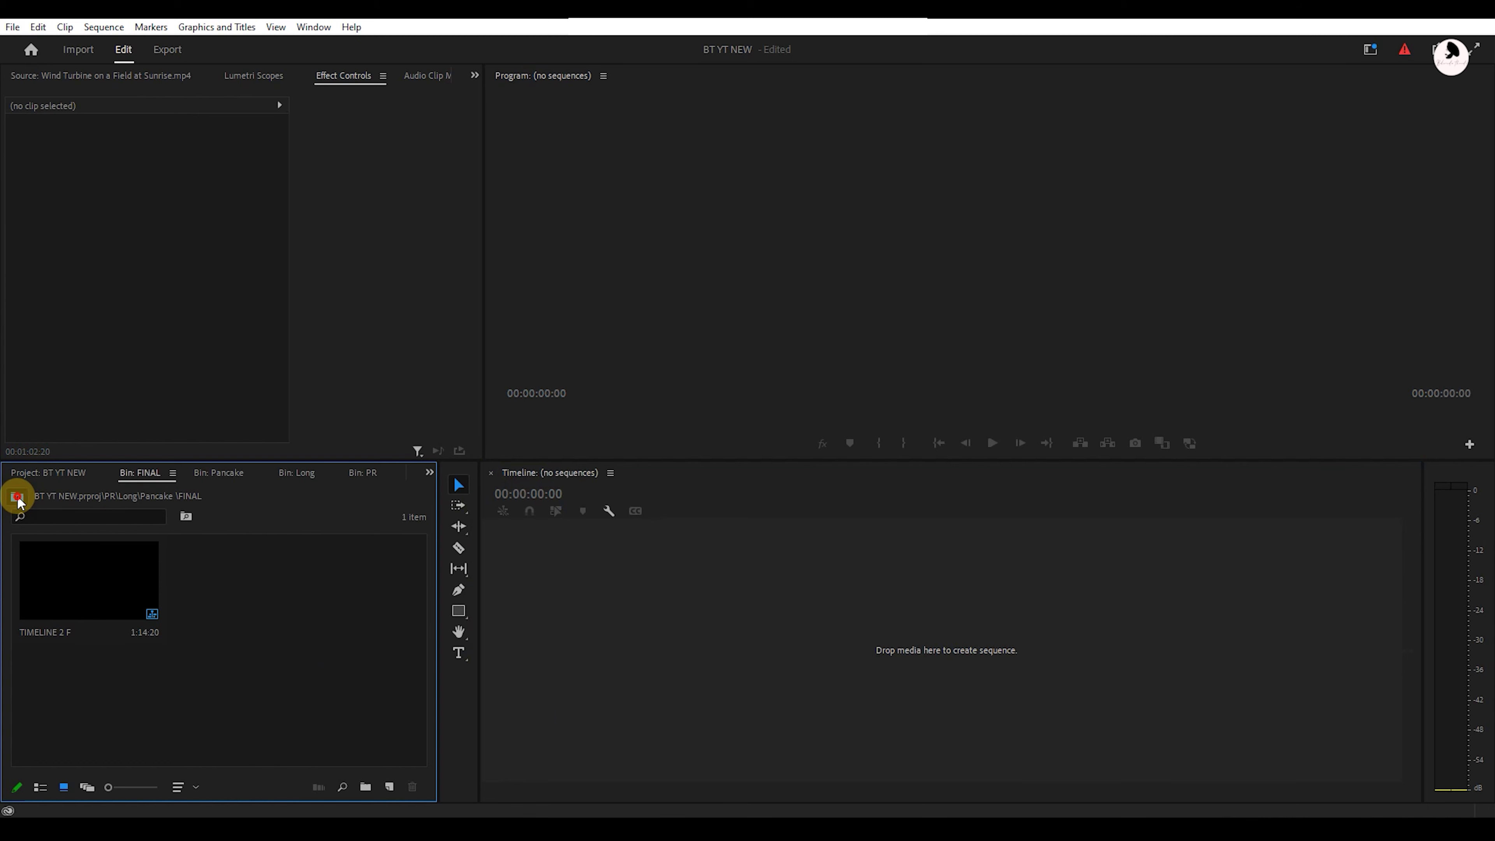
double_click(115, 594)
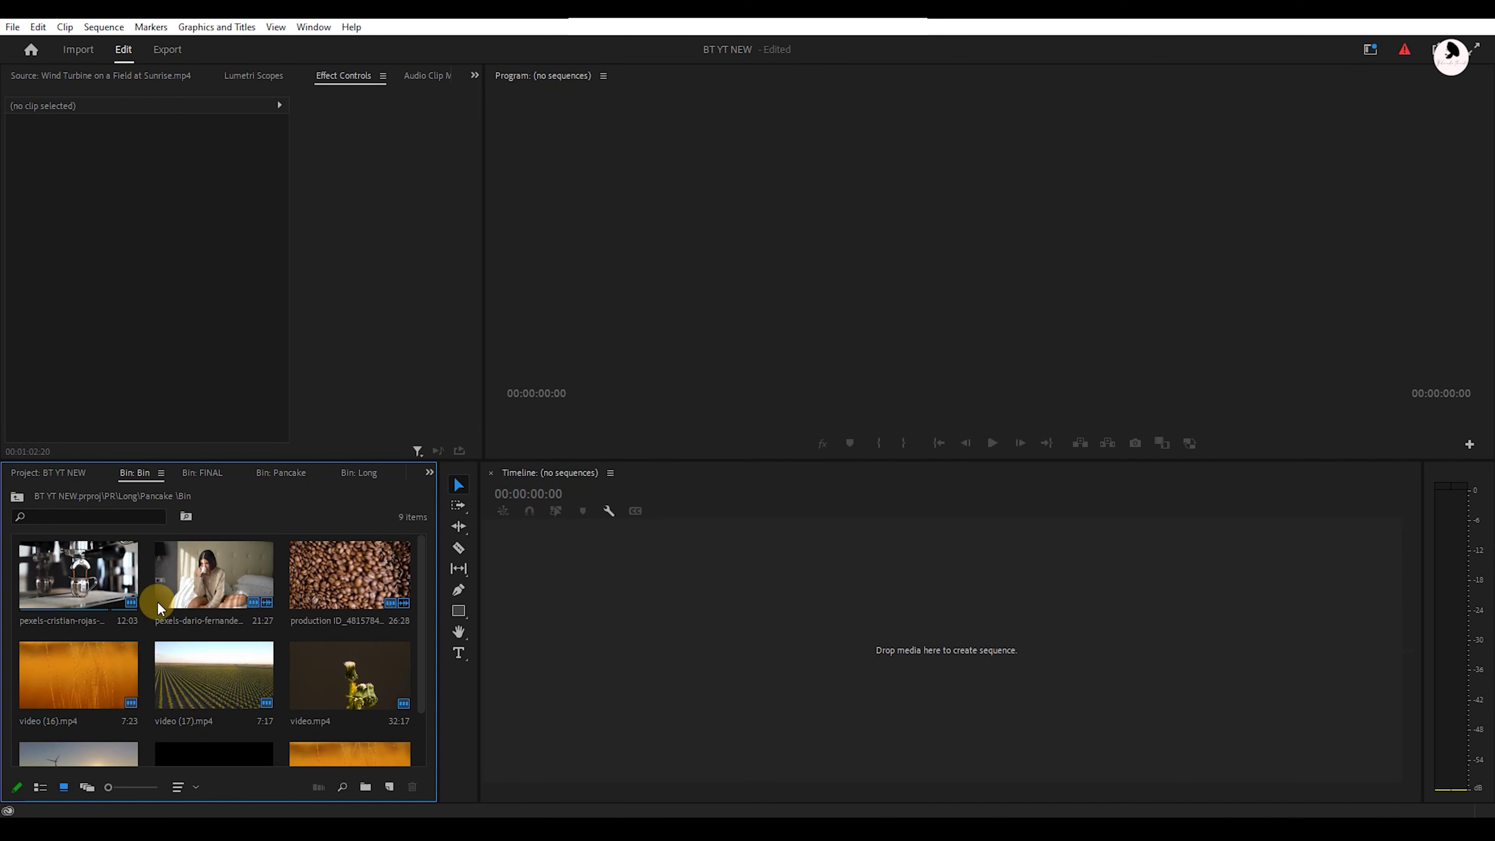
Load TIMELINE 1 R into the source monitor and scrub through it to 00:00:45:15
scroll(272, 675, down, 2)
right_click(330, 710)
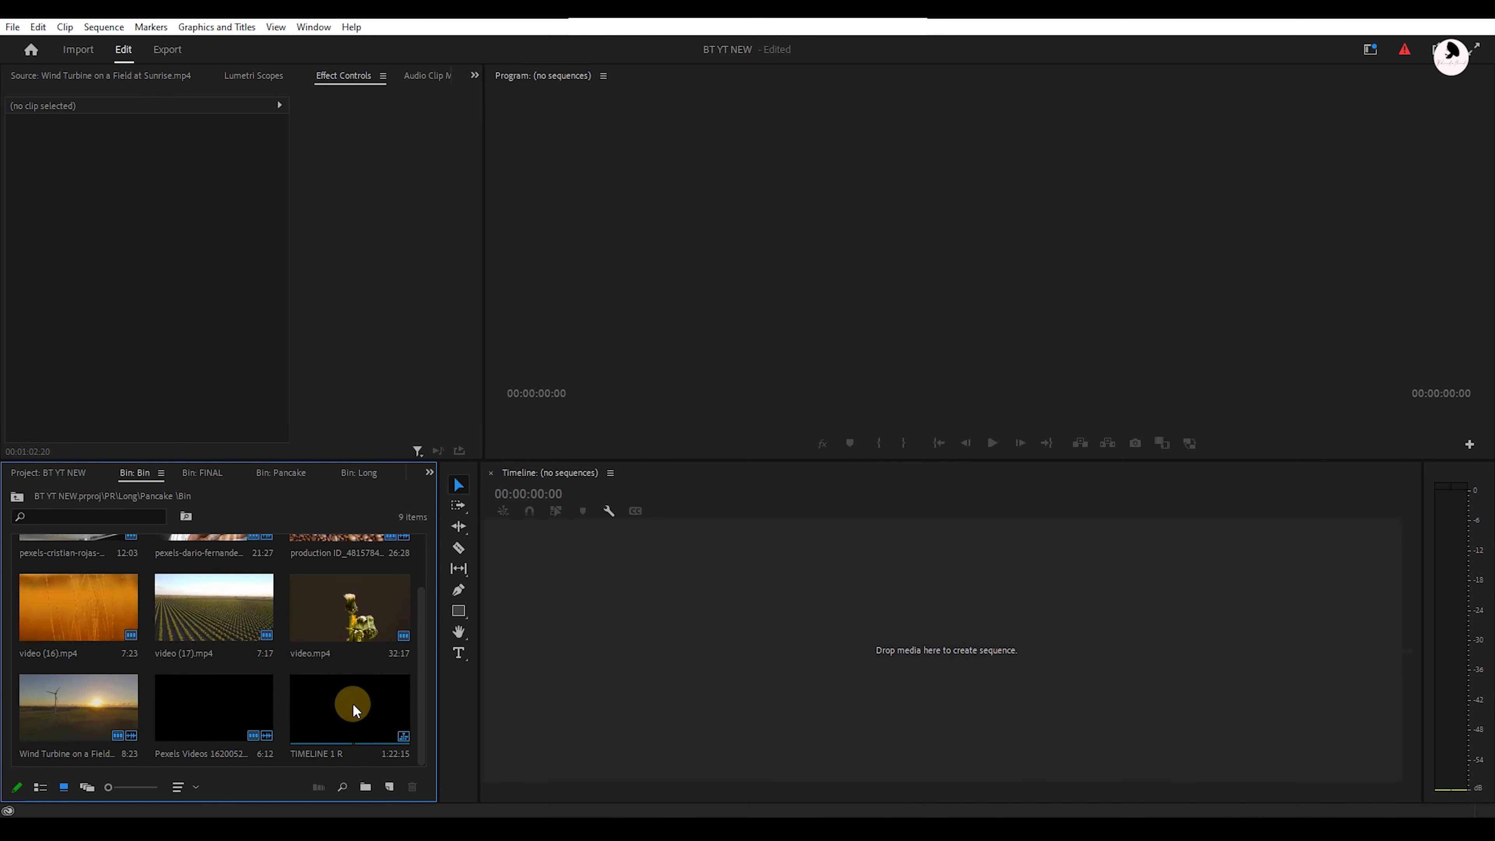
click(437, 668)
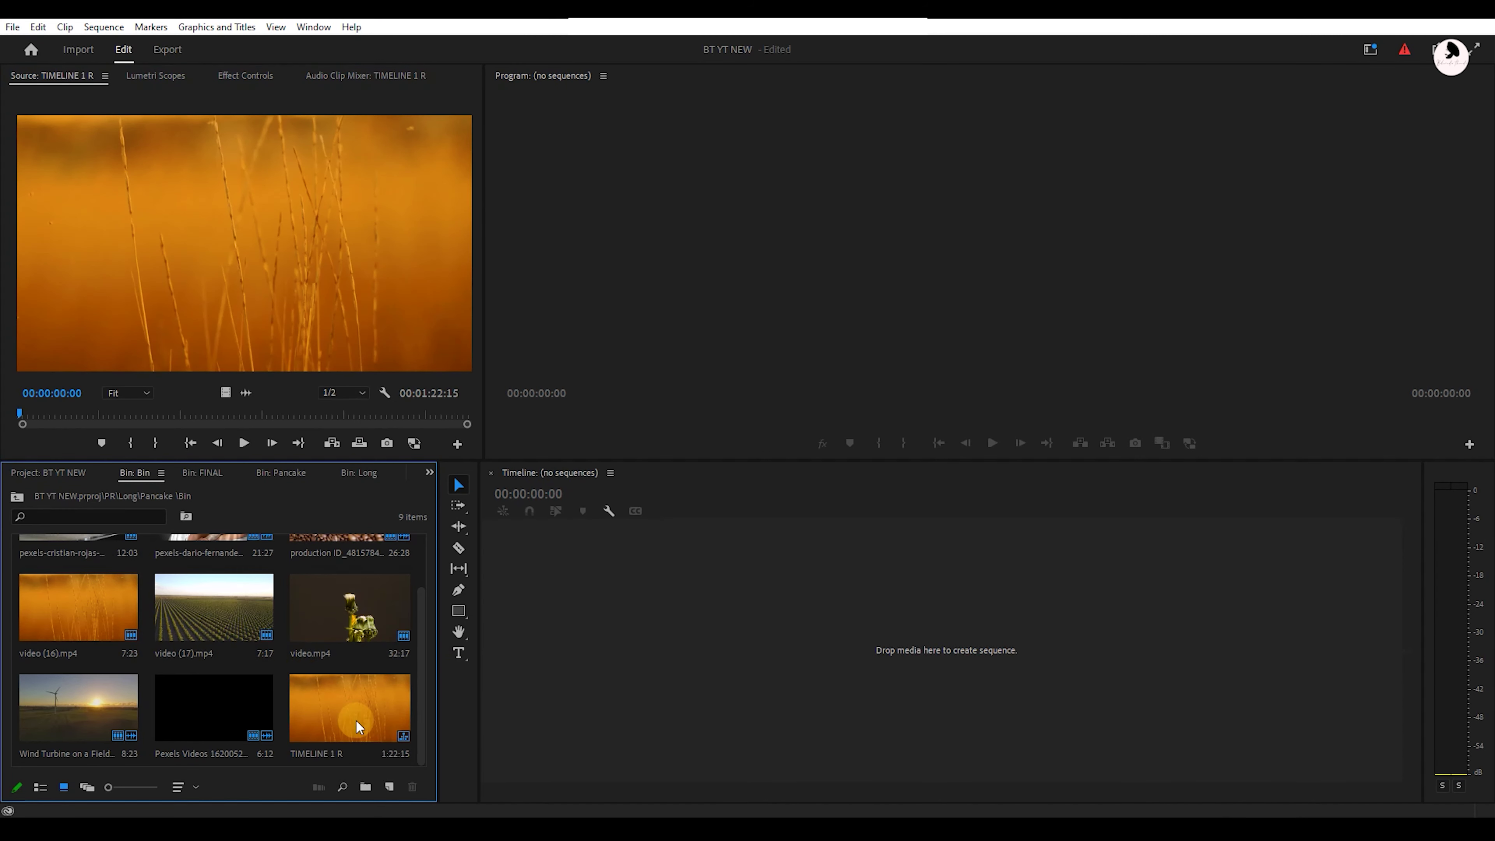
click(26, 414)
drag(29, 415, 266, 416)
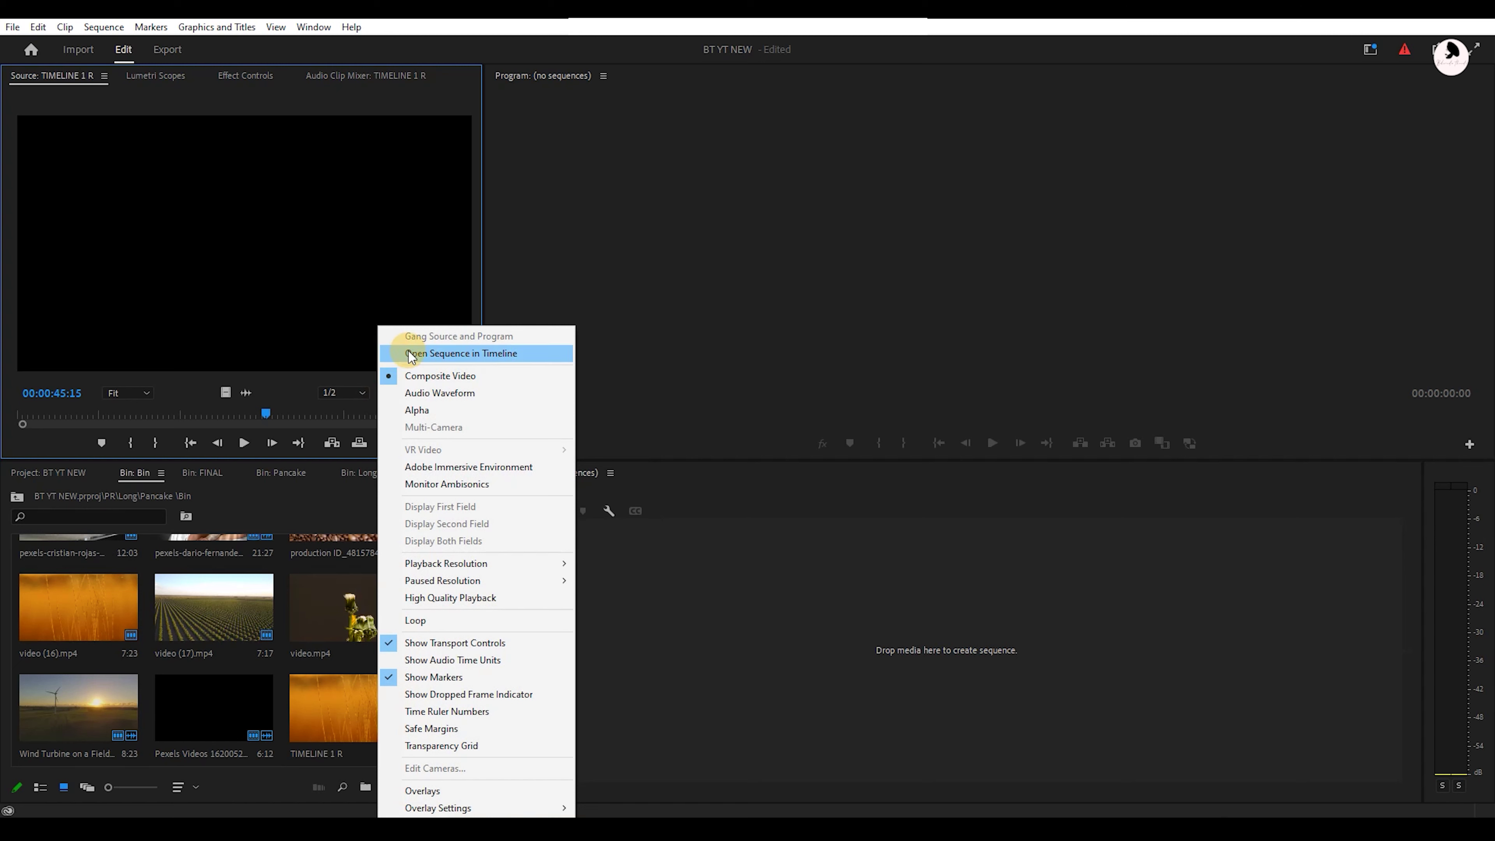
Open the source monitor's sequence in the timeline, widen the source monitor, and return the playhead to the start
click(519, 355)
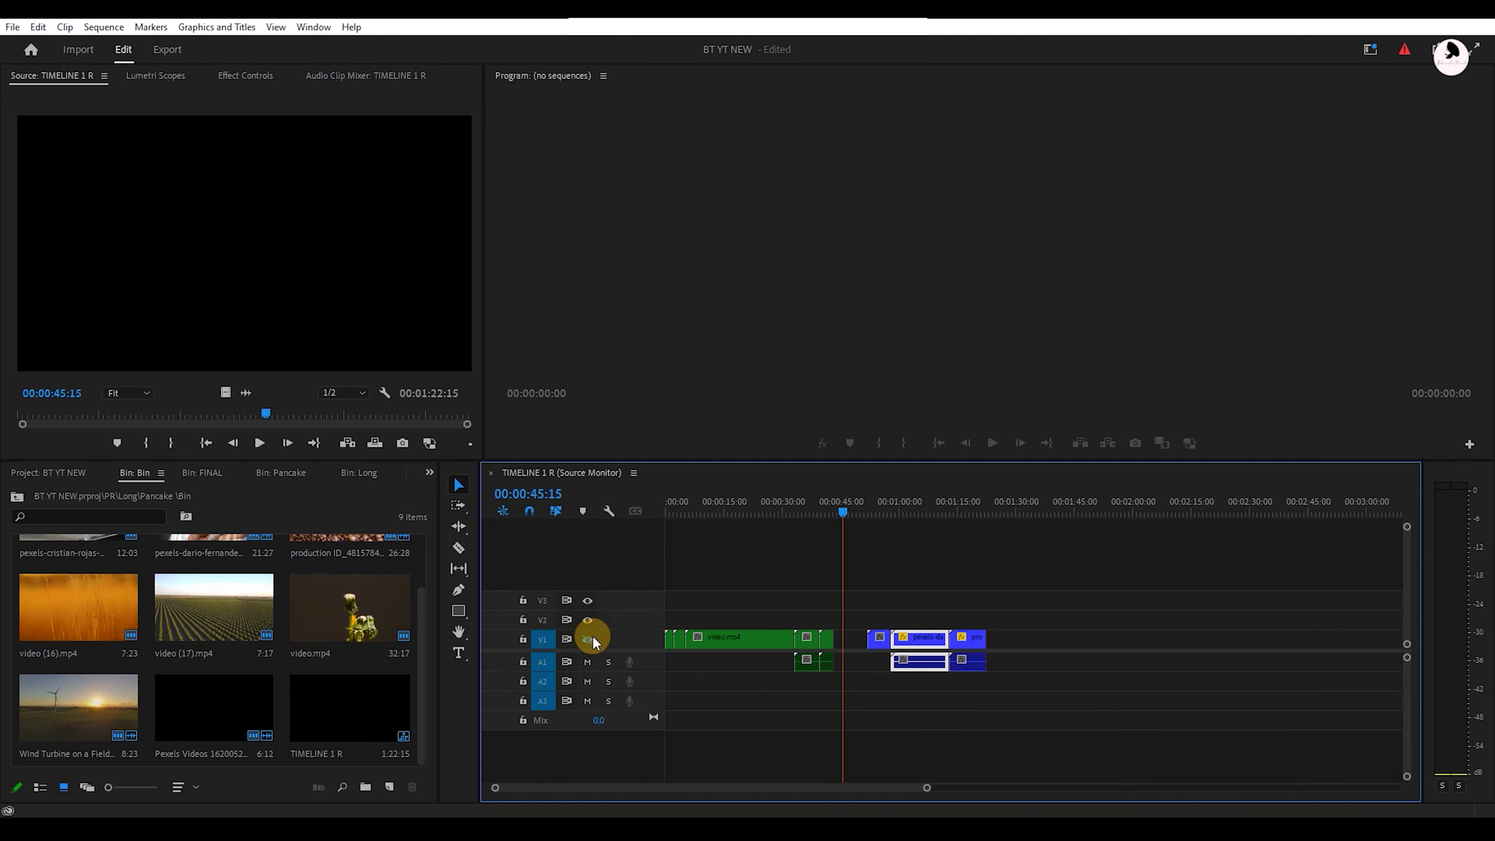
click(587, 640)
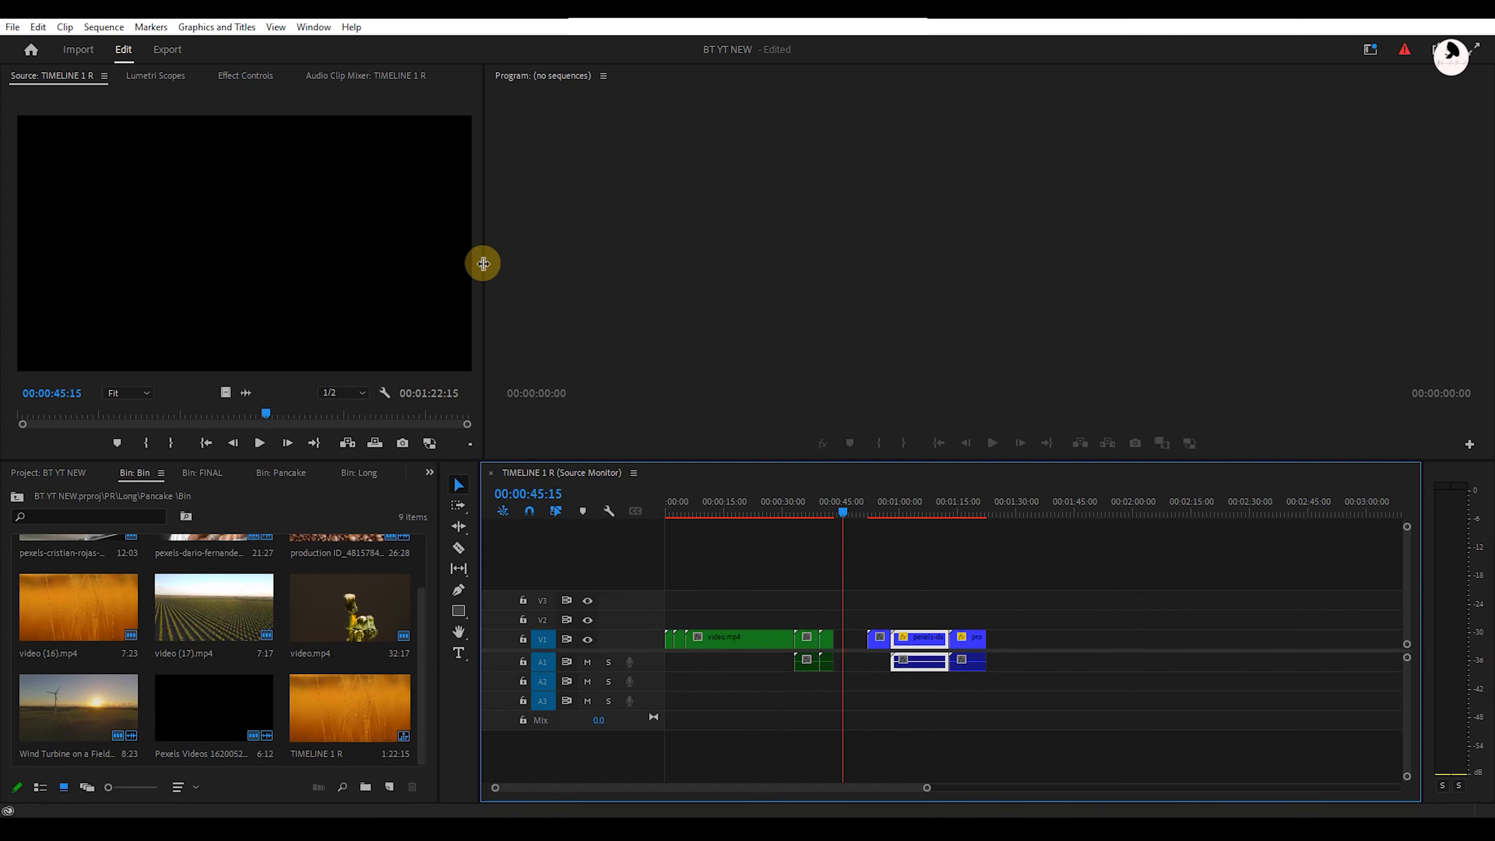
drag(482, 260, 594, 265)
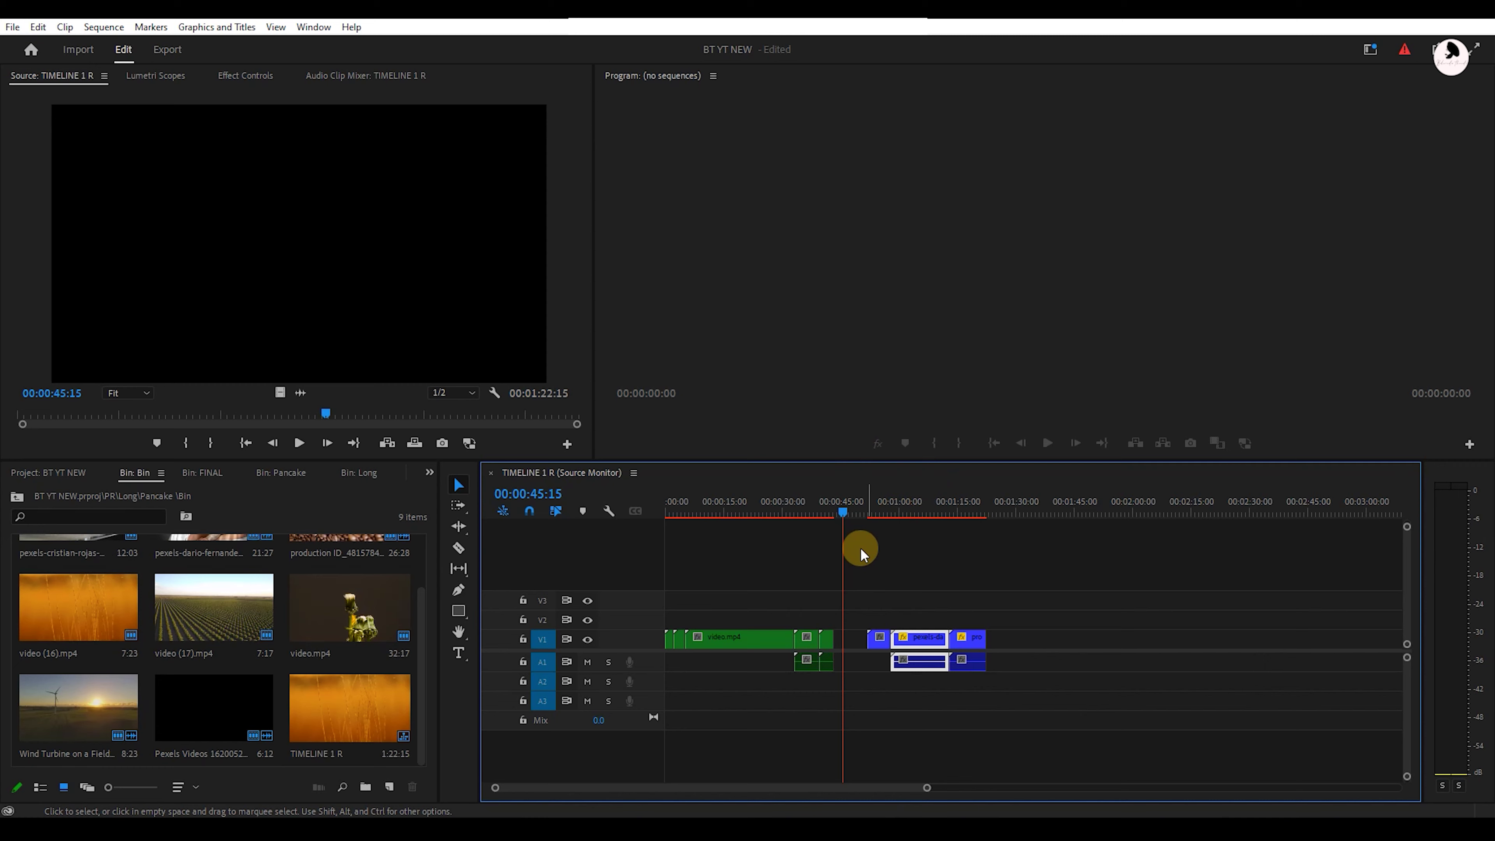
drag(842, 511, 658, 515)
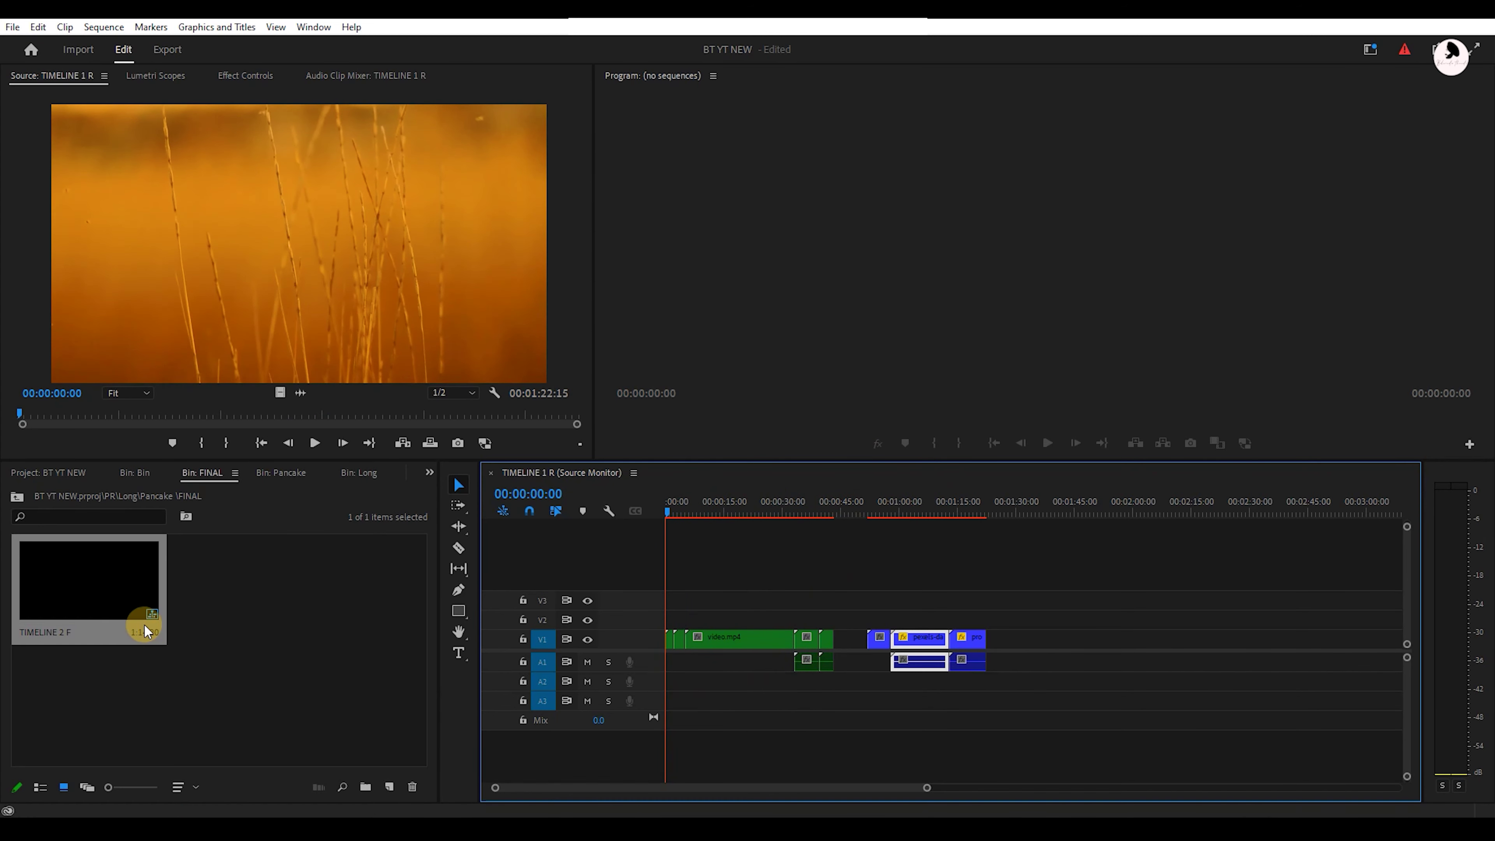
Open TIMELINE 2 F from the FINAL bin and stack it in its own panel below TIMELINE 1 R
double_click(100, 574)
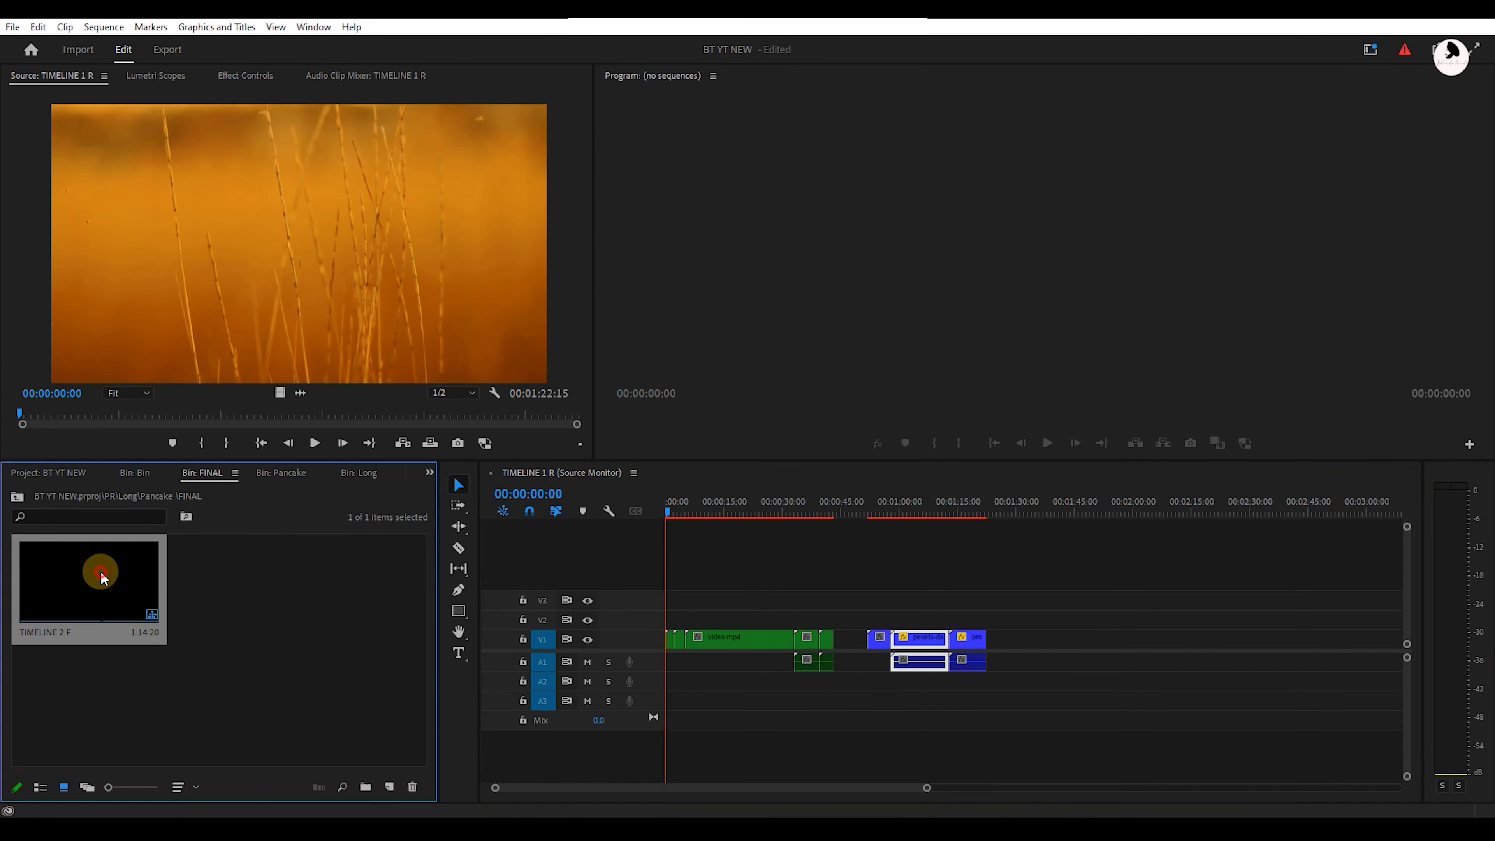
click(688, 476)
drag(688, 476, 538, 765)
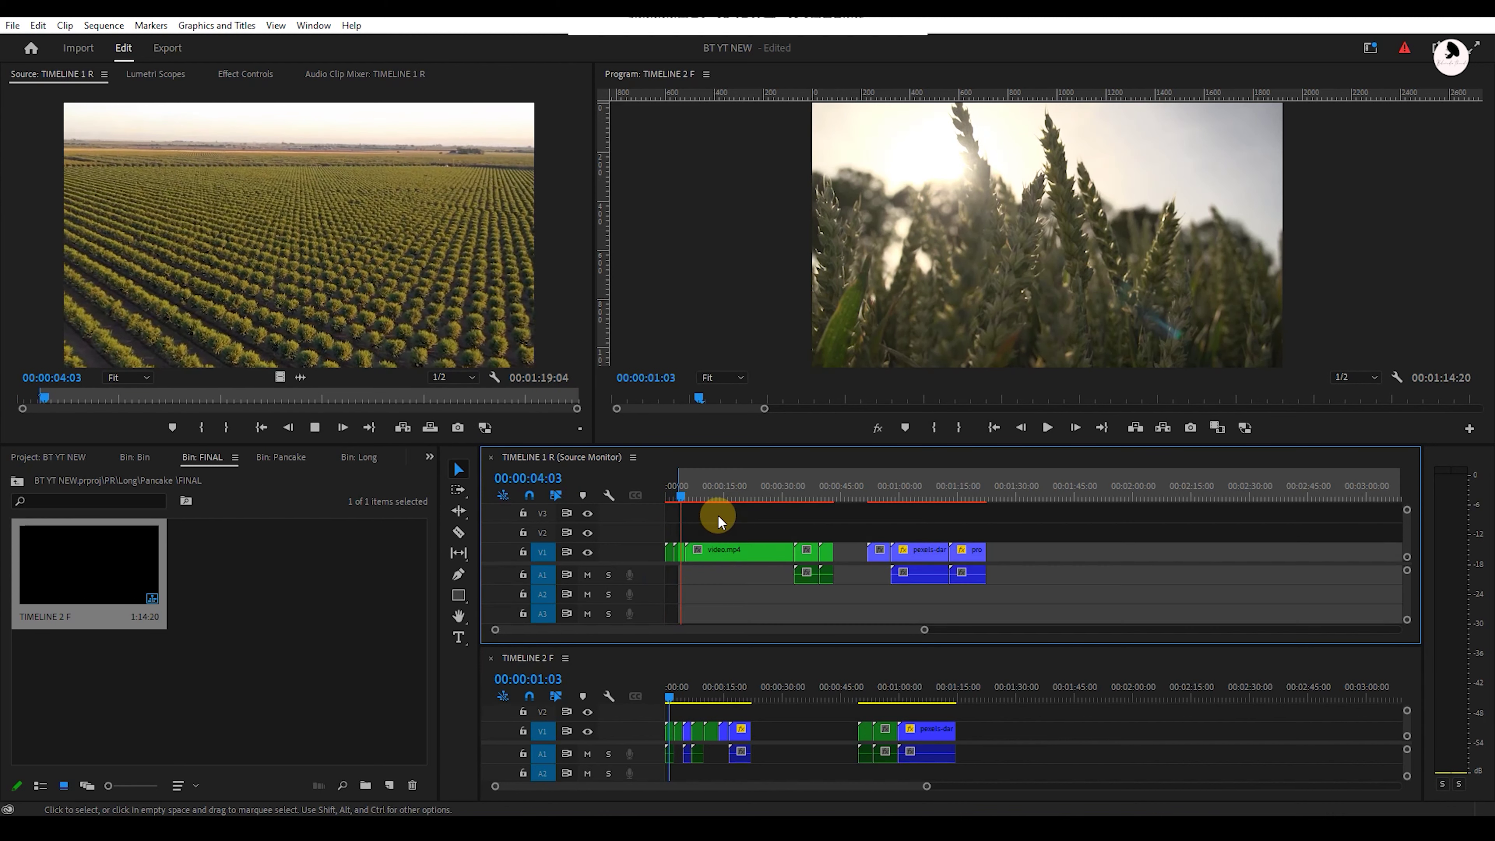
Try to place a marked range of TIMELINE 1 R ending near 00:00:04:14 into TIMELINE 2 F at 00:01:26:15
click(702, 538)
click(1003, 691)
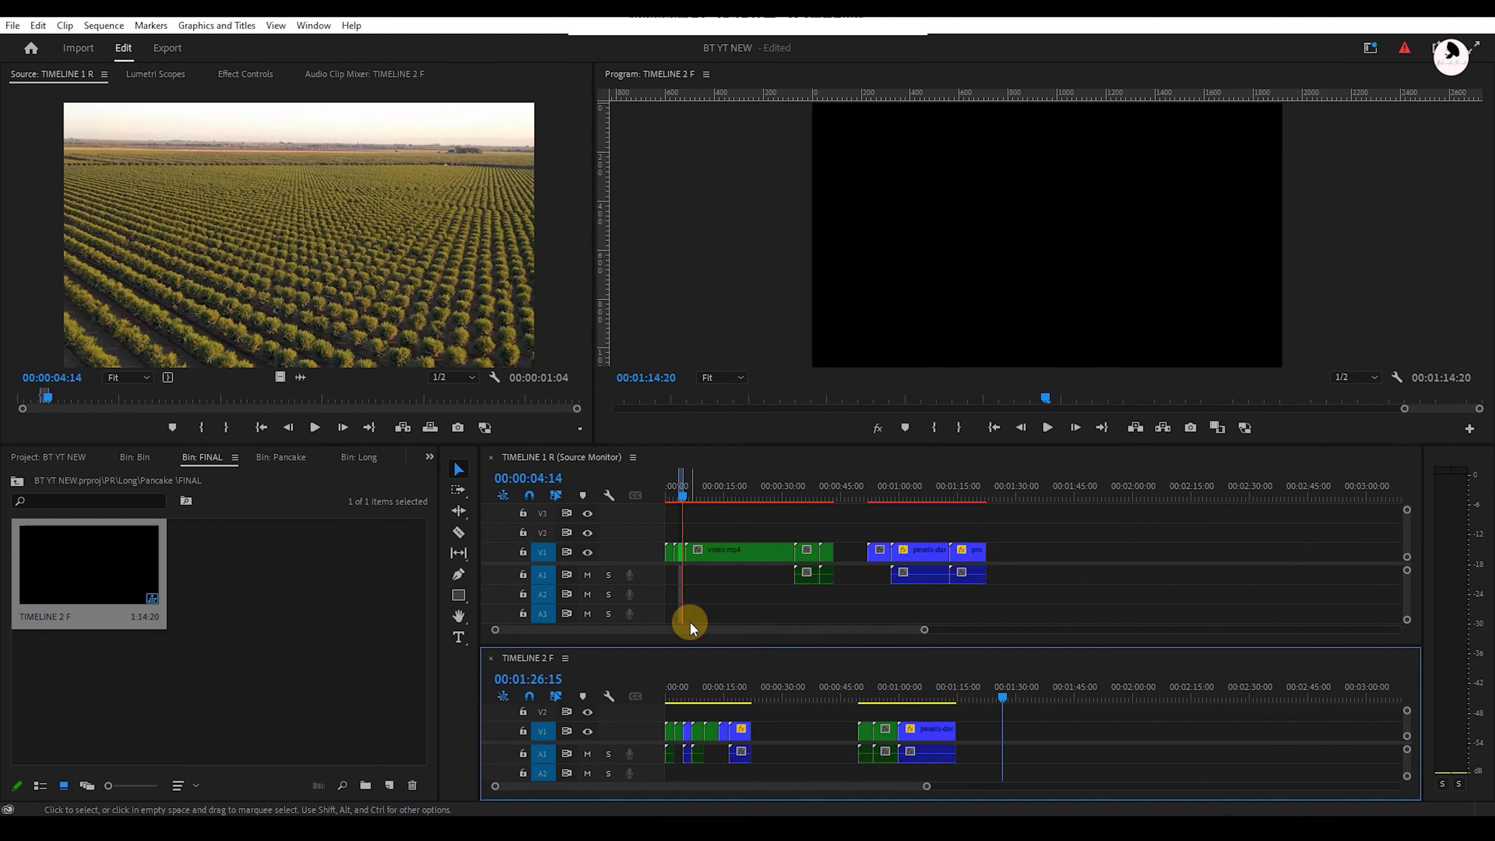
drag(679, 556, 1010, 737)
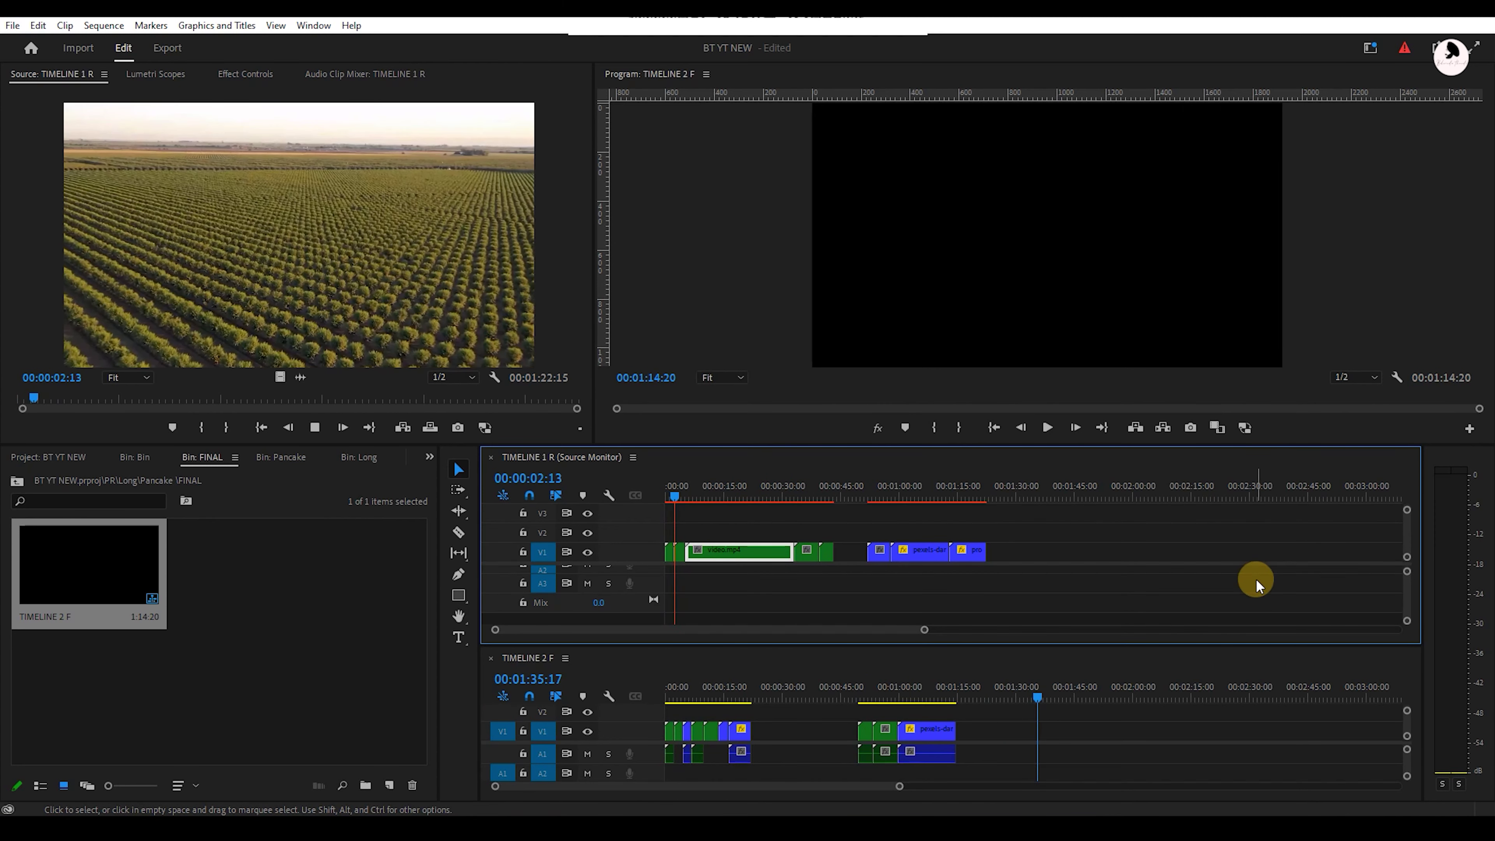
Mark the vineyard shot in TIMELINE 1 R from 00:00:02:19 for a 00:00:01:06 range and overwrite it into TIMELINE 2 F at 00:01:35:17
key(space)
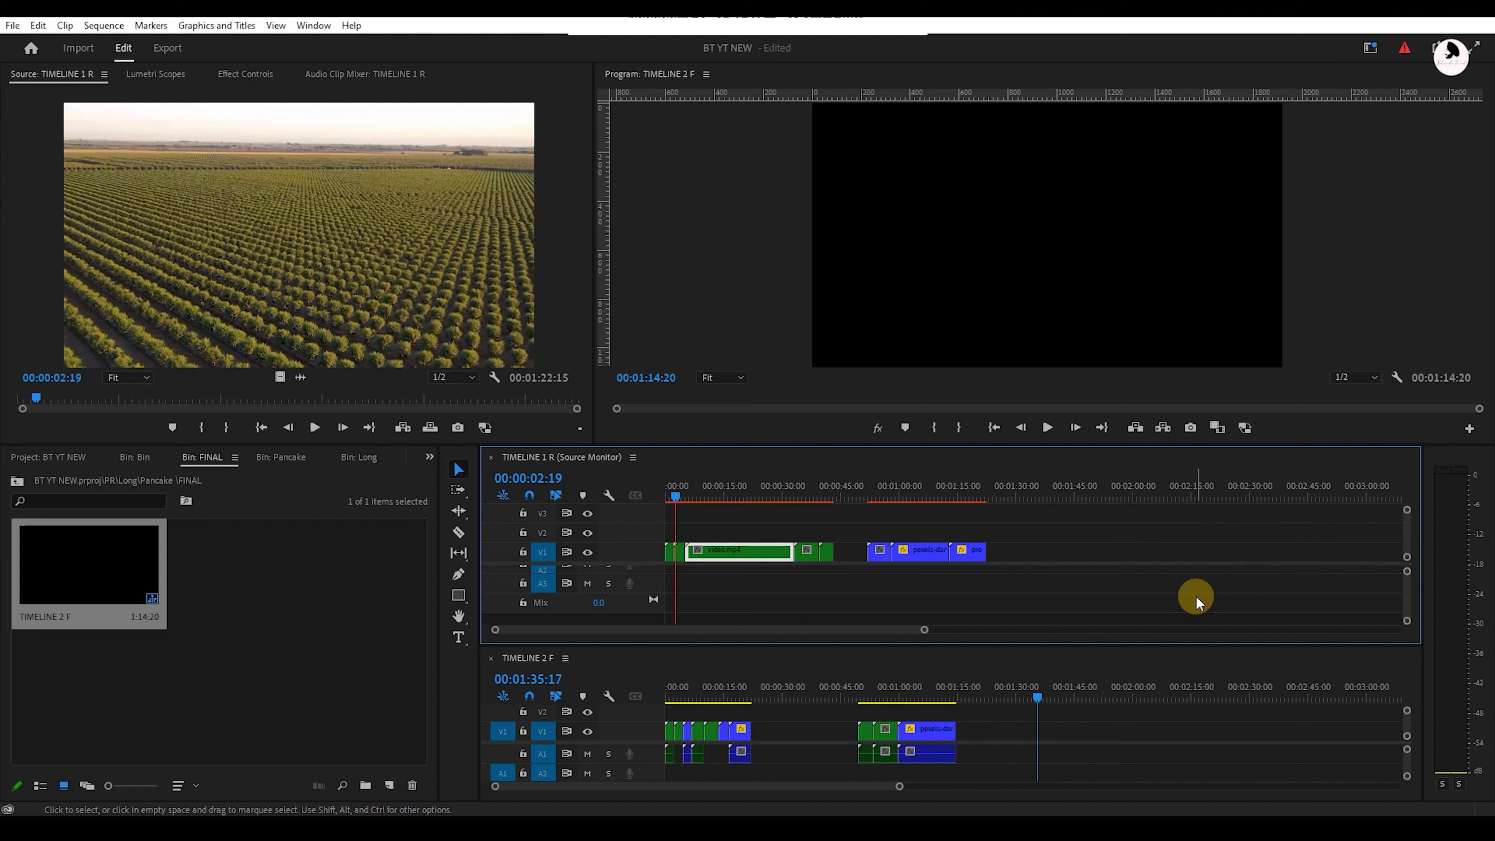
key(i)
key(space)
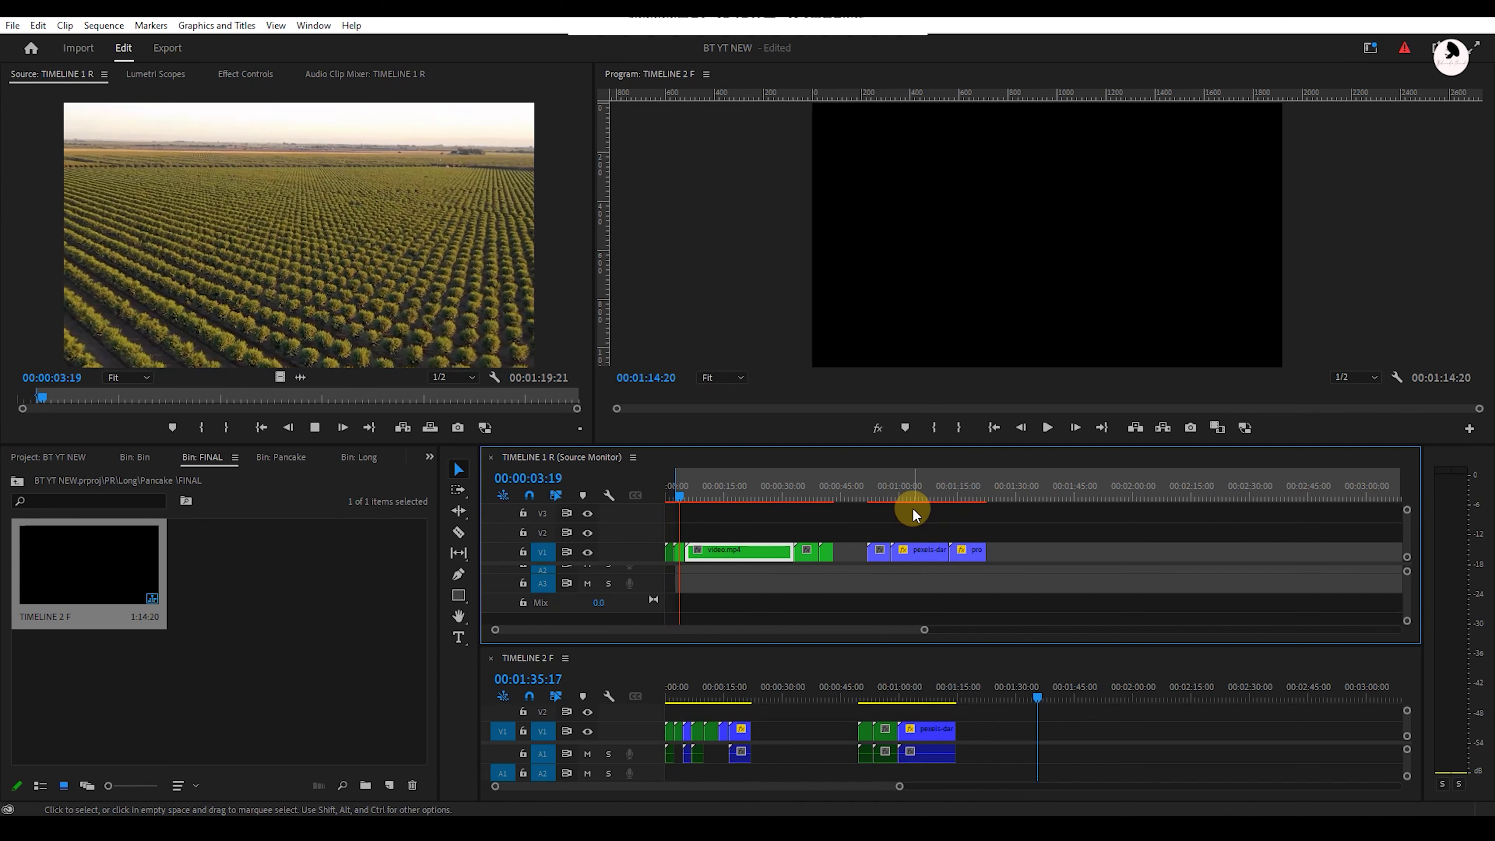
key(space)
key(o)
key(period)
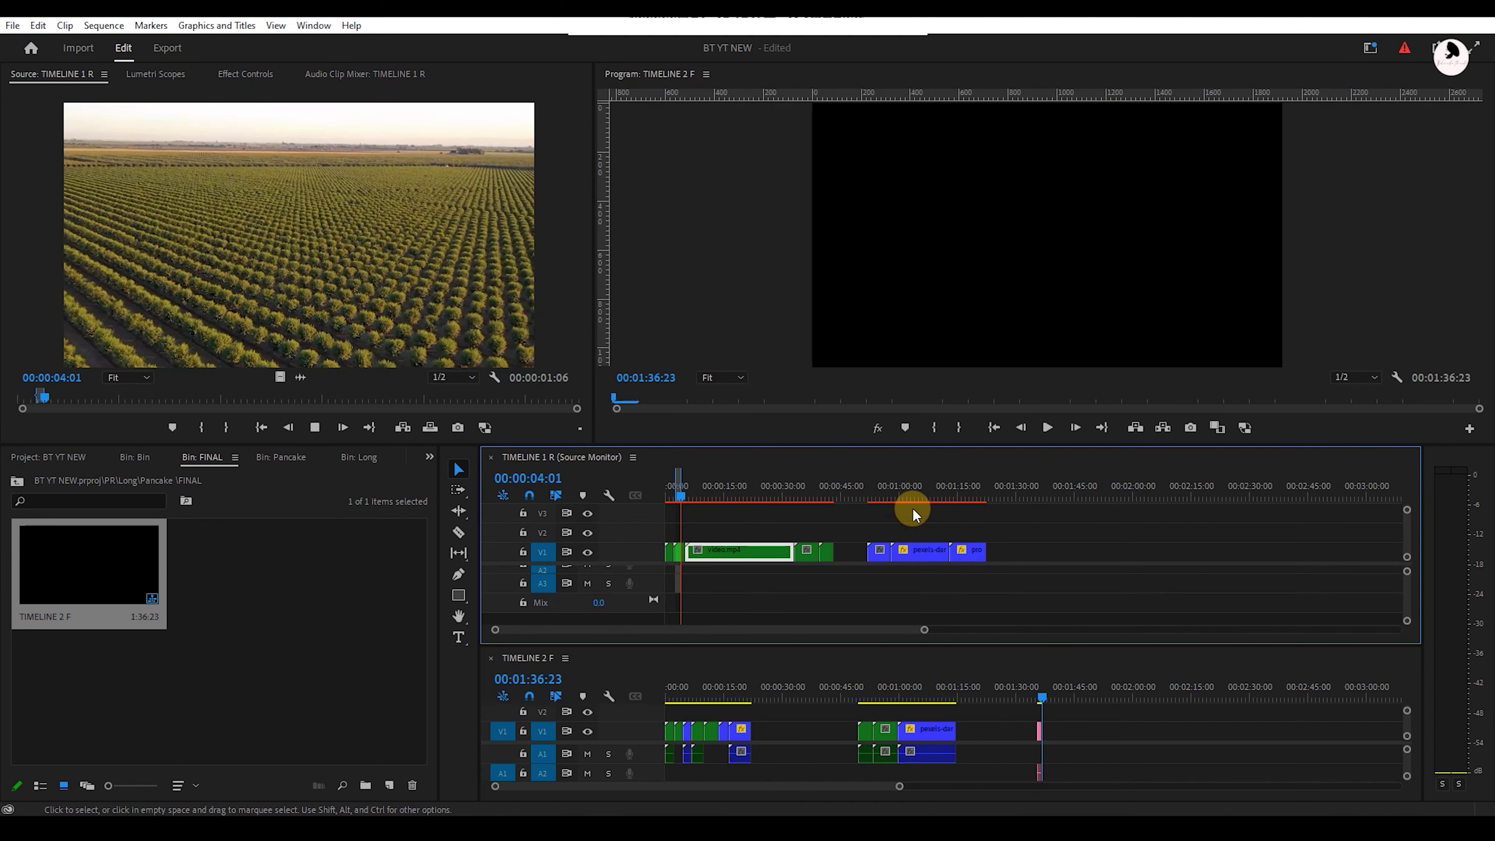
Overwrite a 00:00:01:10 range of the dandelion clip, starting shortly after 00:00:06:19, into TIMELINE 2 F at 00:01:36:23
key(space)
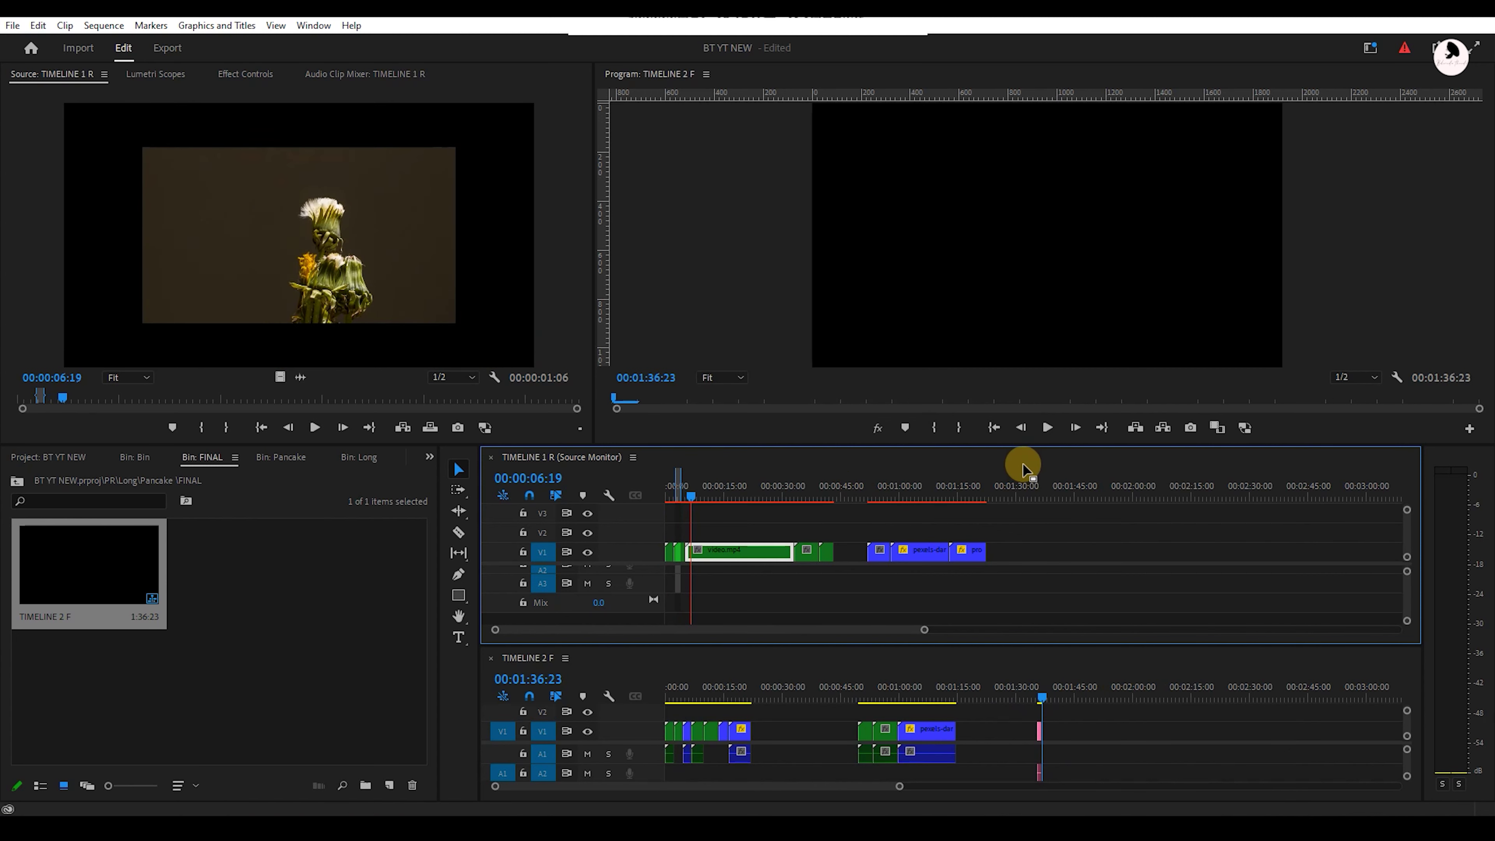
key(space)
key(period)
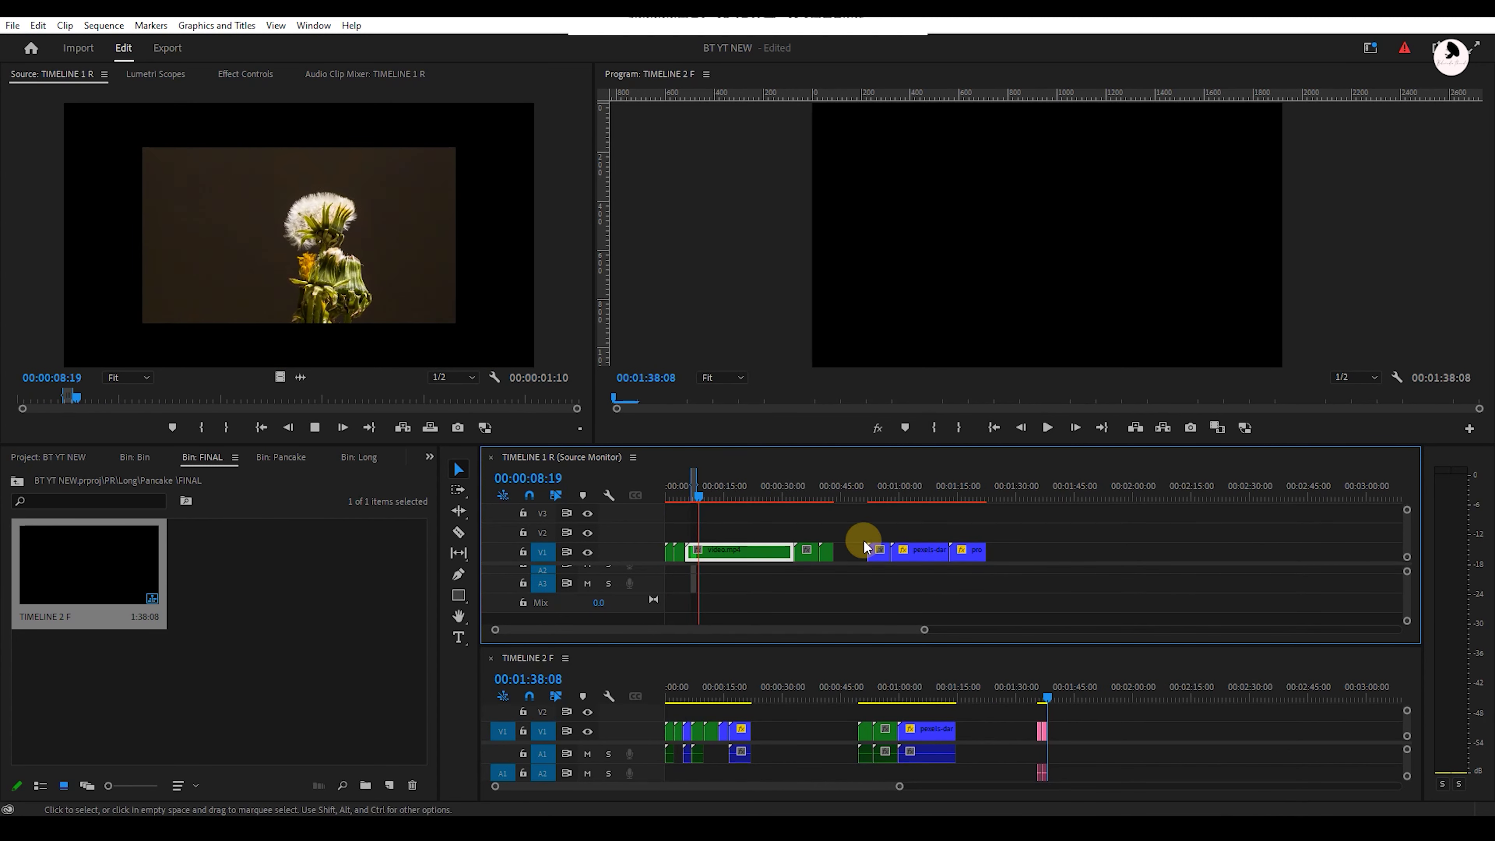
Mark a 00:00:01:18 range of the wind turbine clip near 00:00:34:15 and overwrite it into TIMELINE 2 F at 00:01:38:08
click(755, 498)
key(space)
click(797, 498)
key(space)
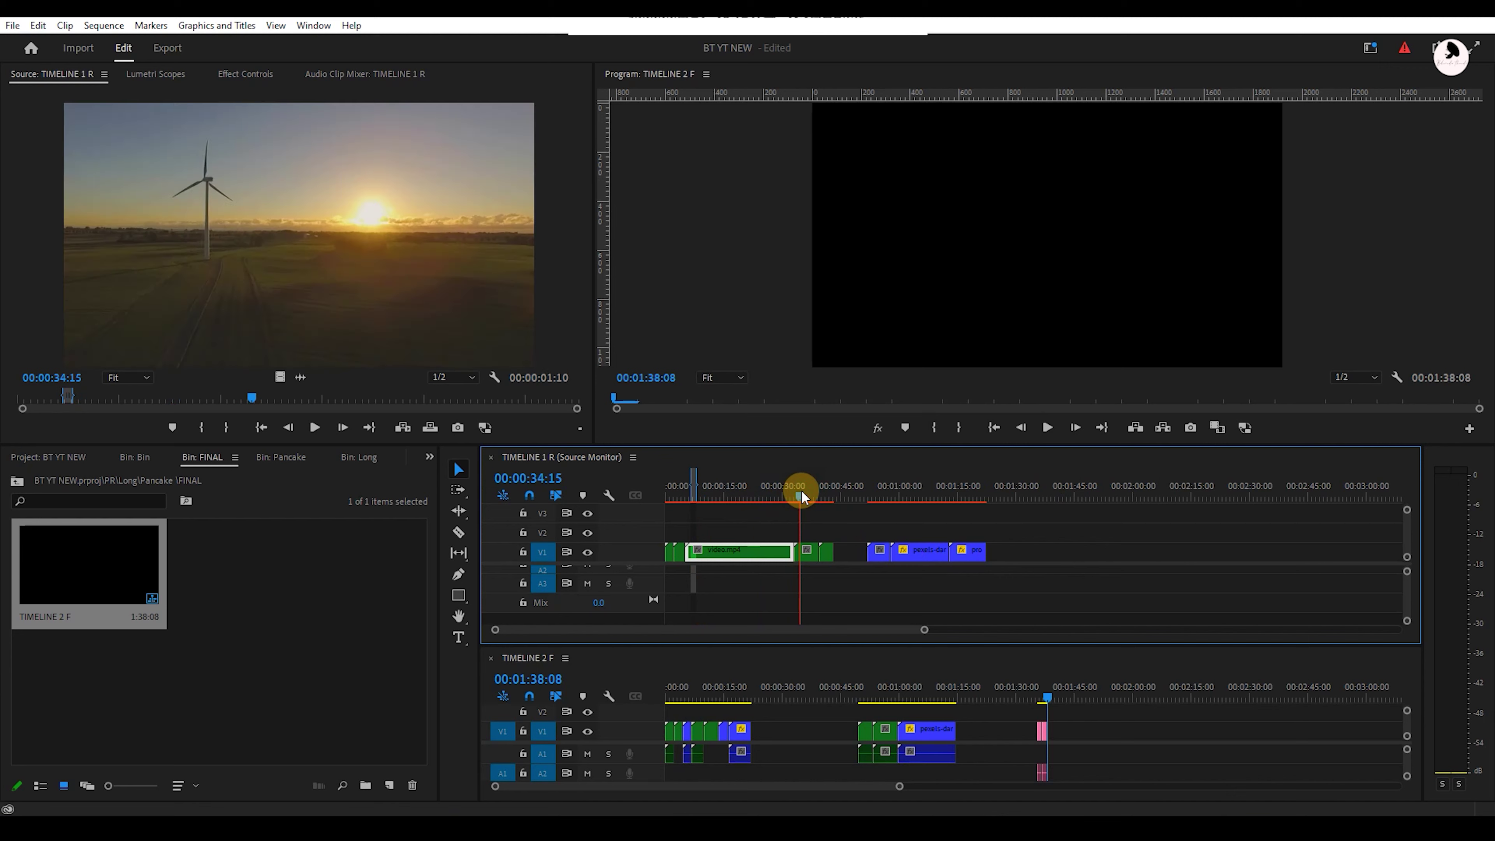
key(i)
key(space)
key(o)
key(period)
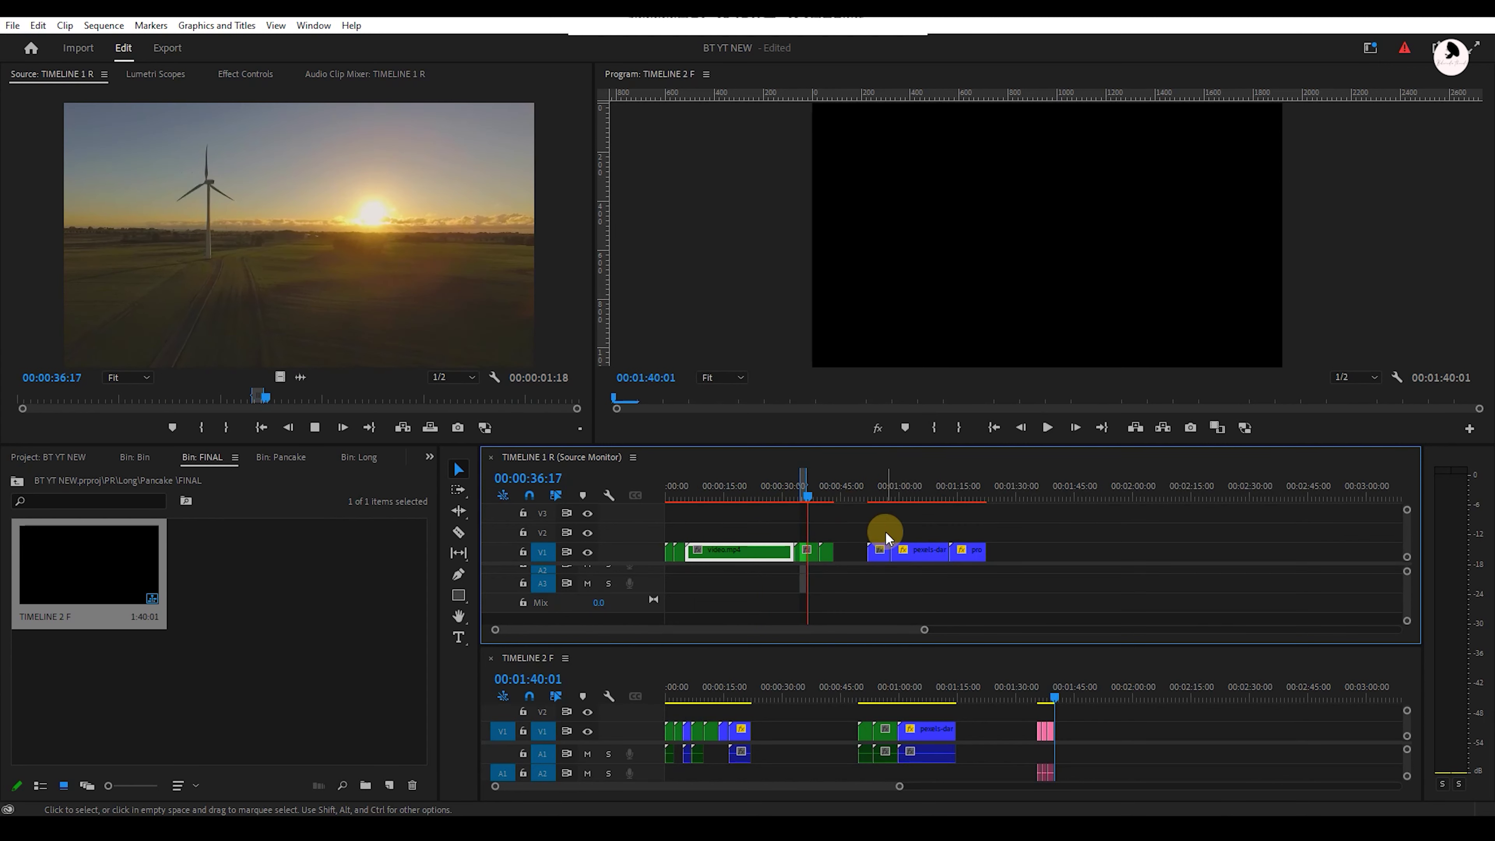
Set an In point on the coffee machine clip near 00:00:53 in TIMELINE 1 R and play through the shot
click(874, 497)
key(i)
key(space)
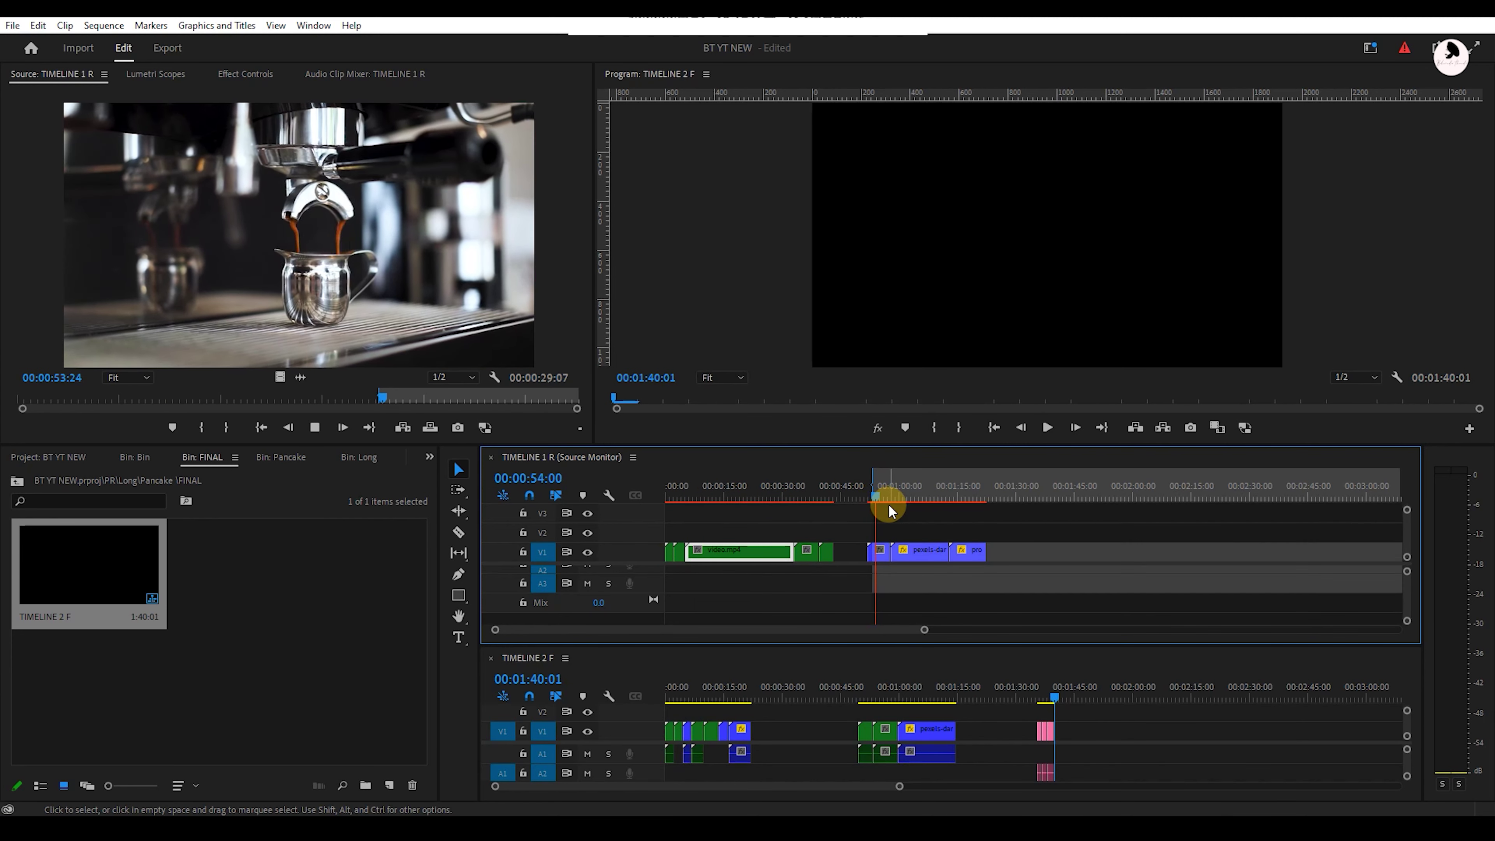
key(space)
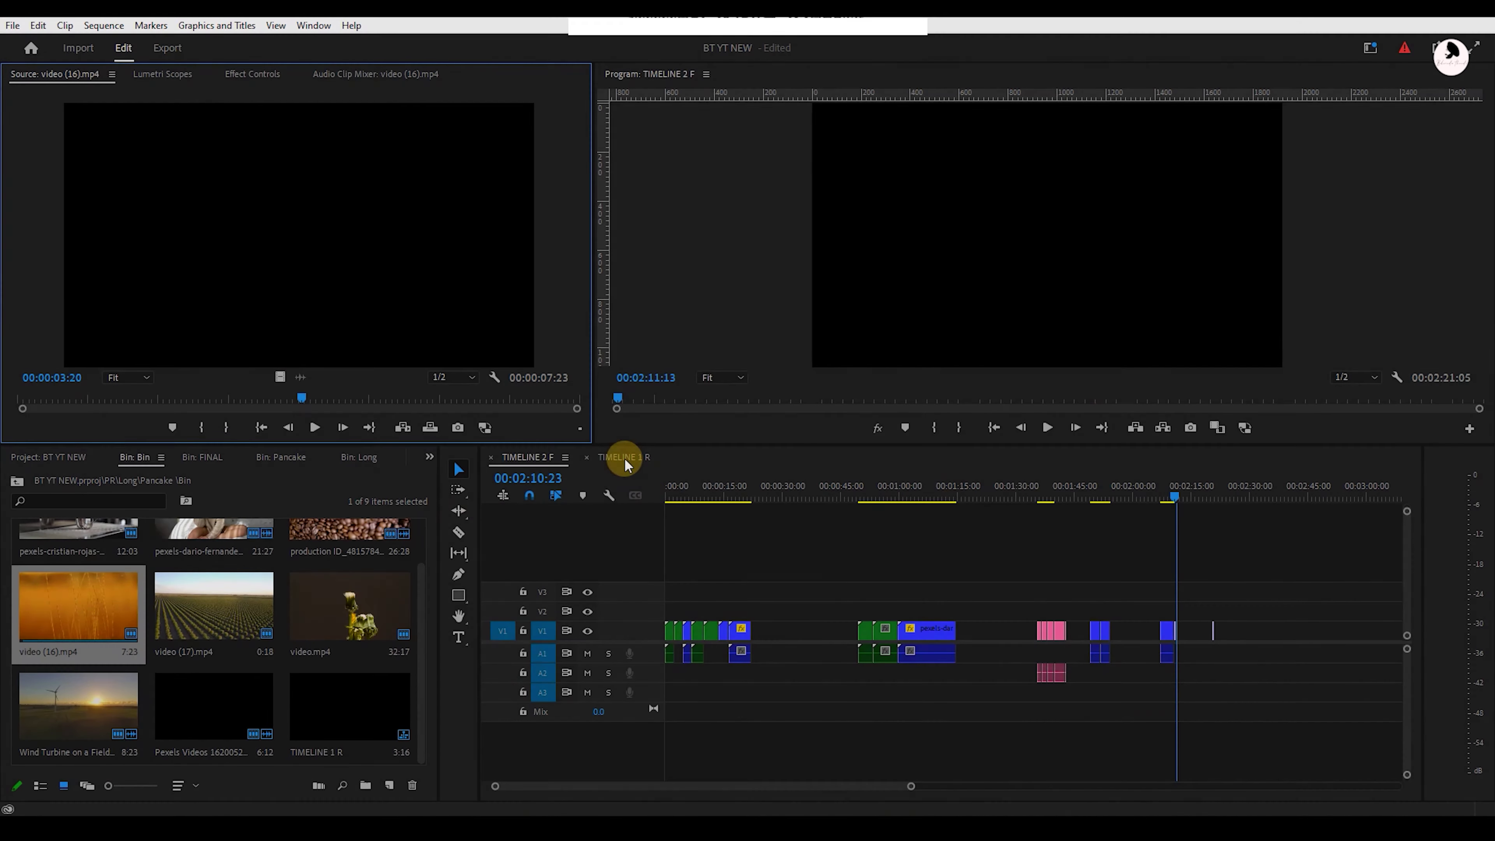
Dock TIMELINE 1 R in its own panel below TIMELINE 2 F and save the layout as a new workspace named PANCAKE TMELINE
click(624, 464)
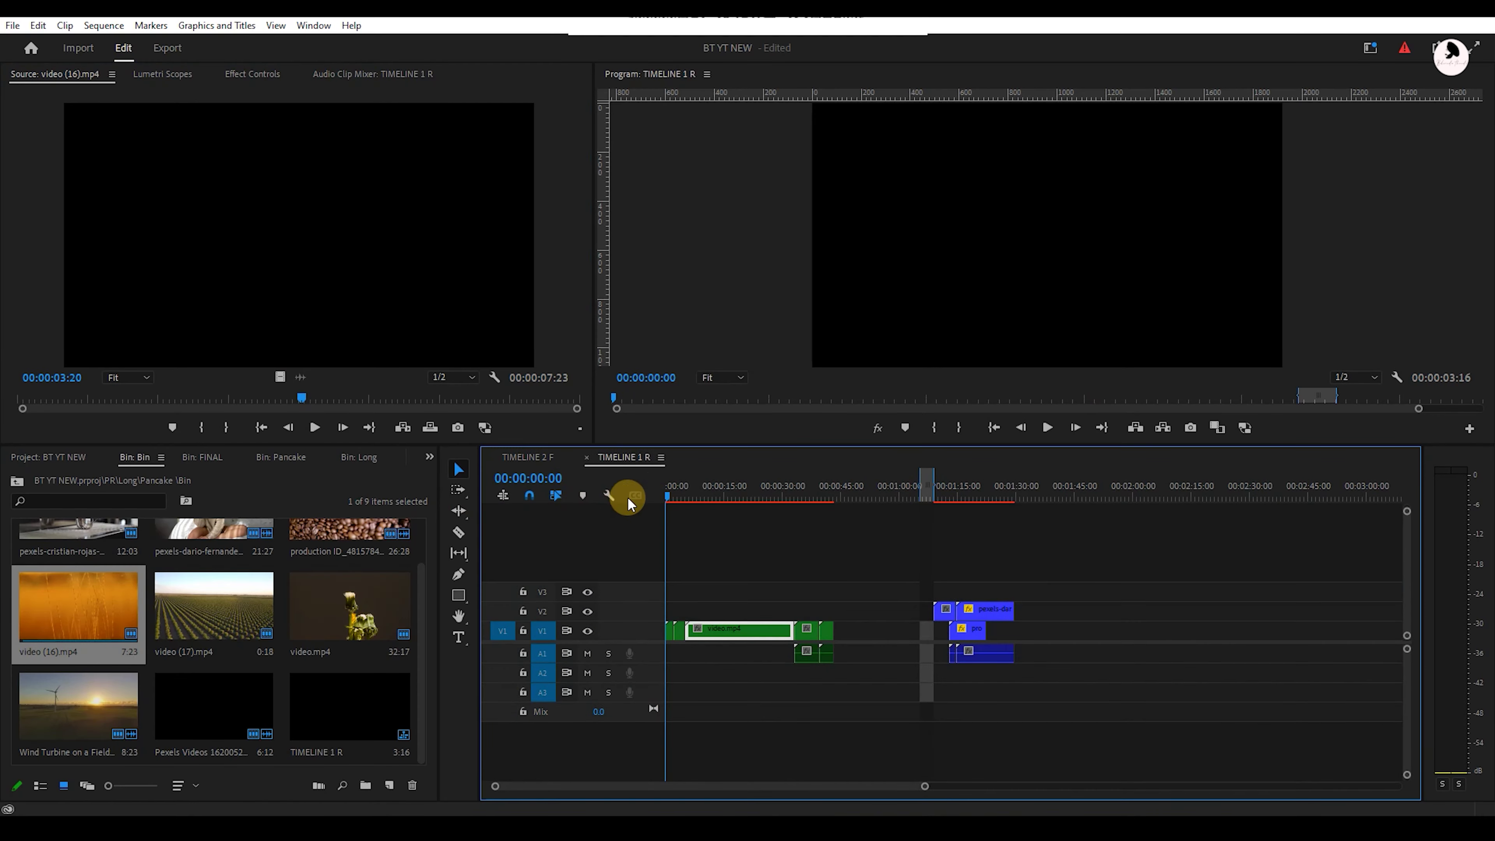
drag(629, 466, 574, 718)
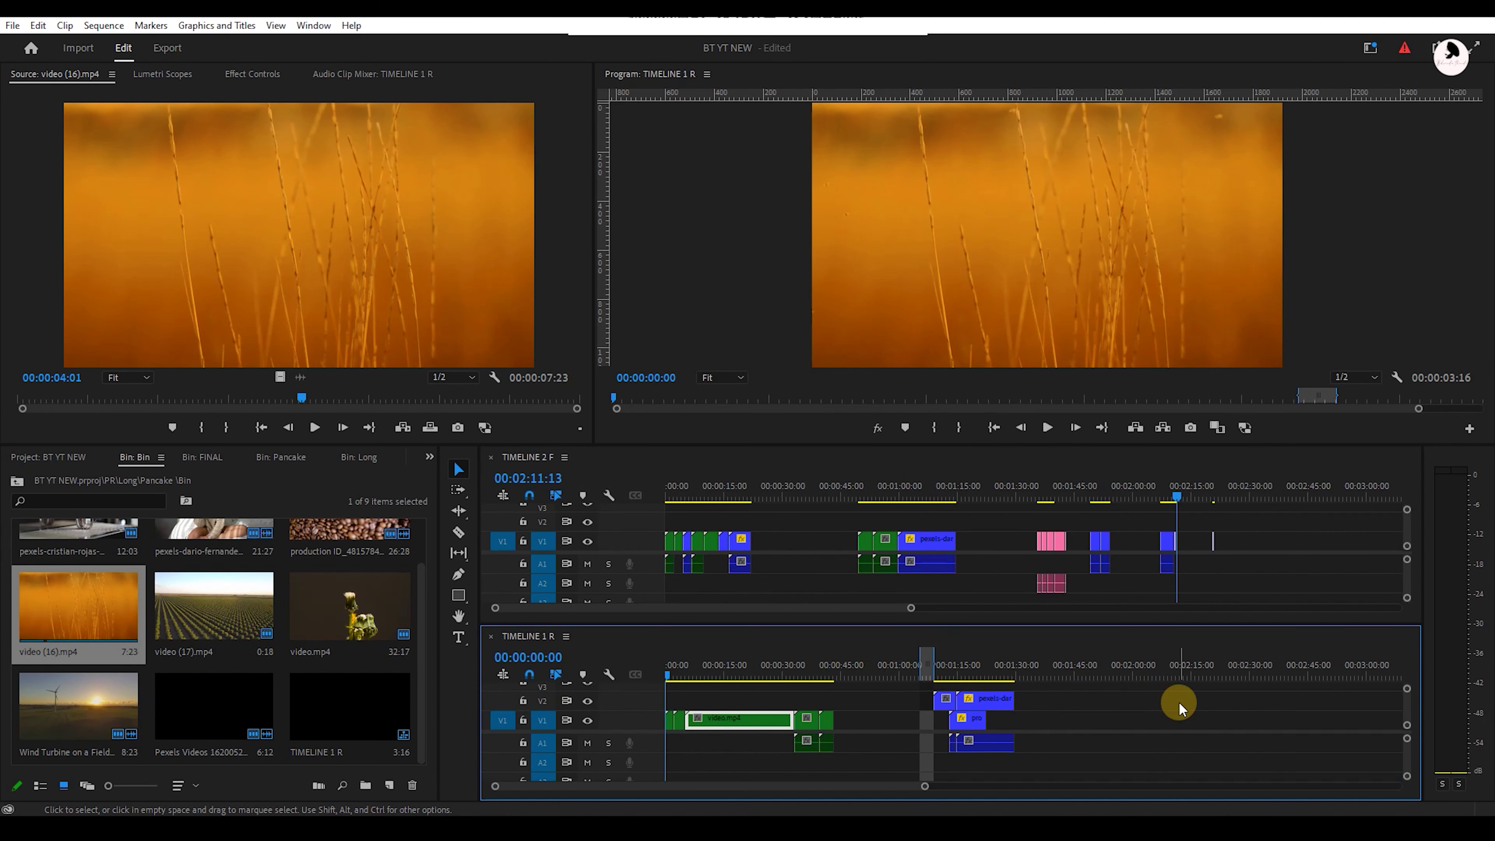
click(305, 27)
mouse_move(349, 44)
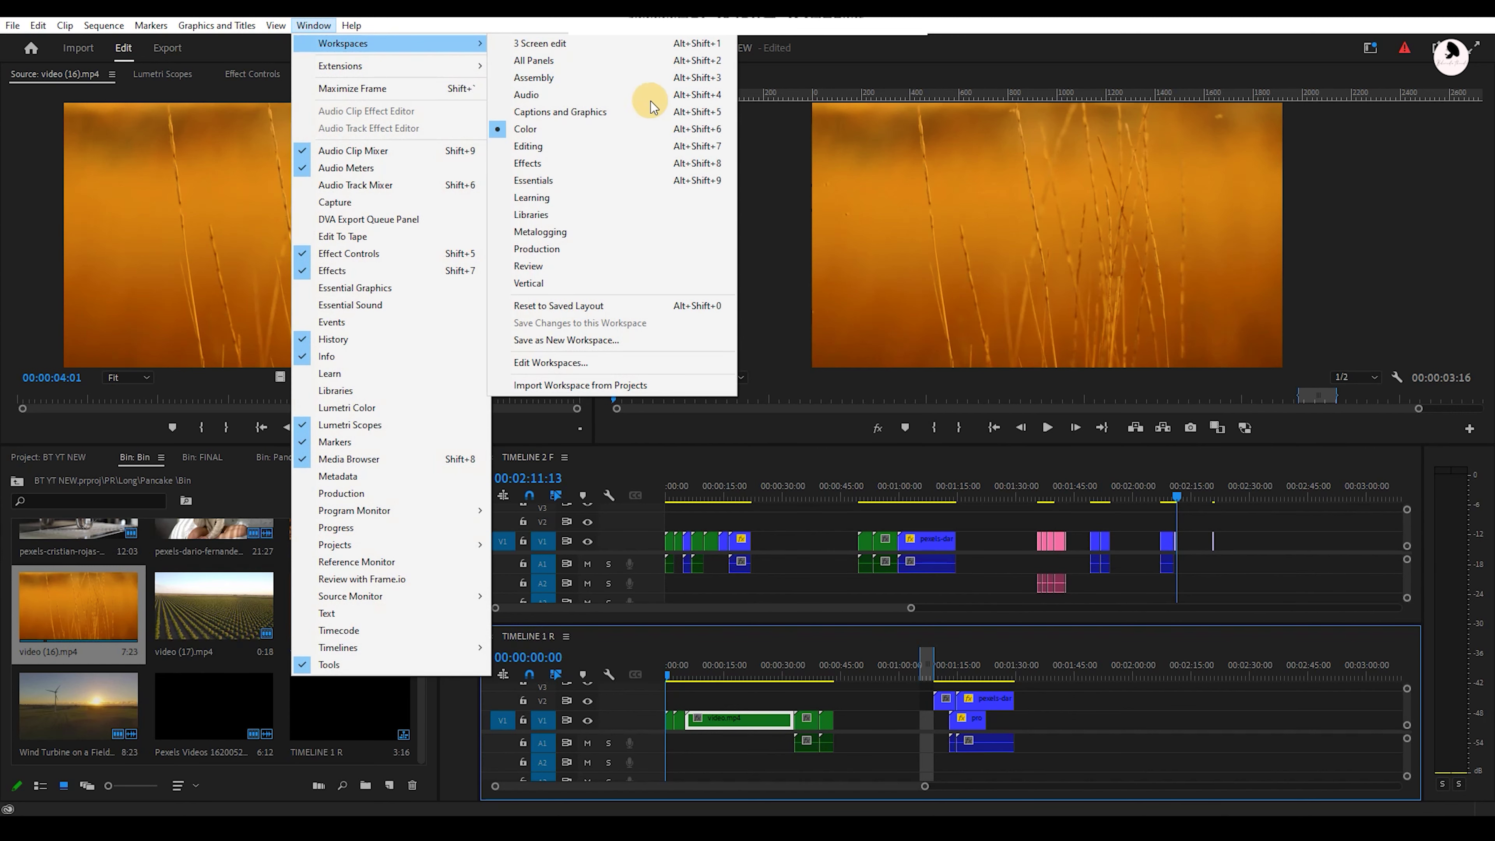
click(558, 341)
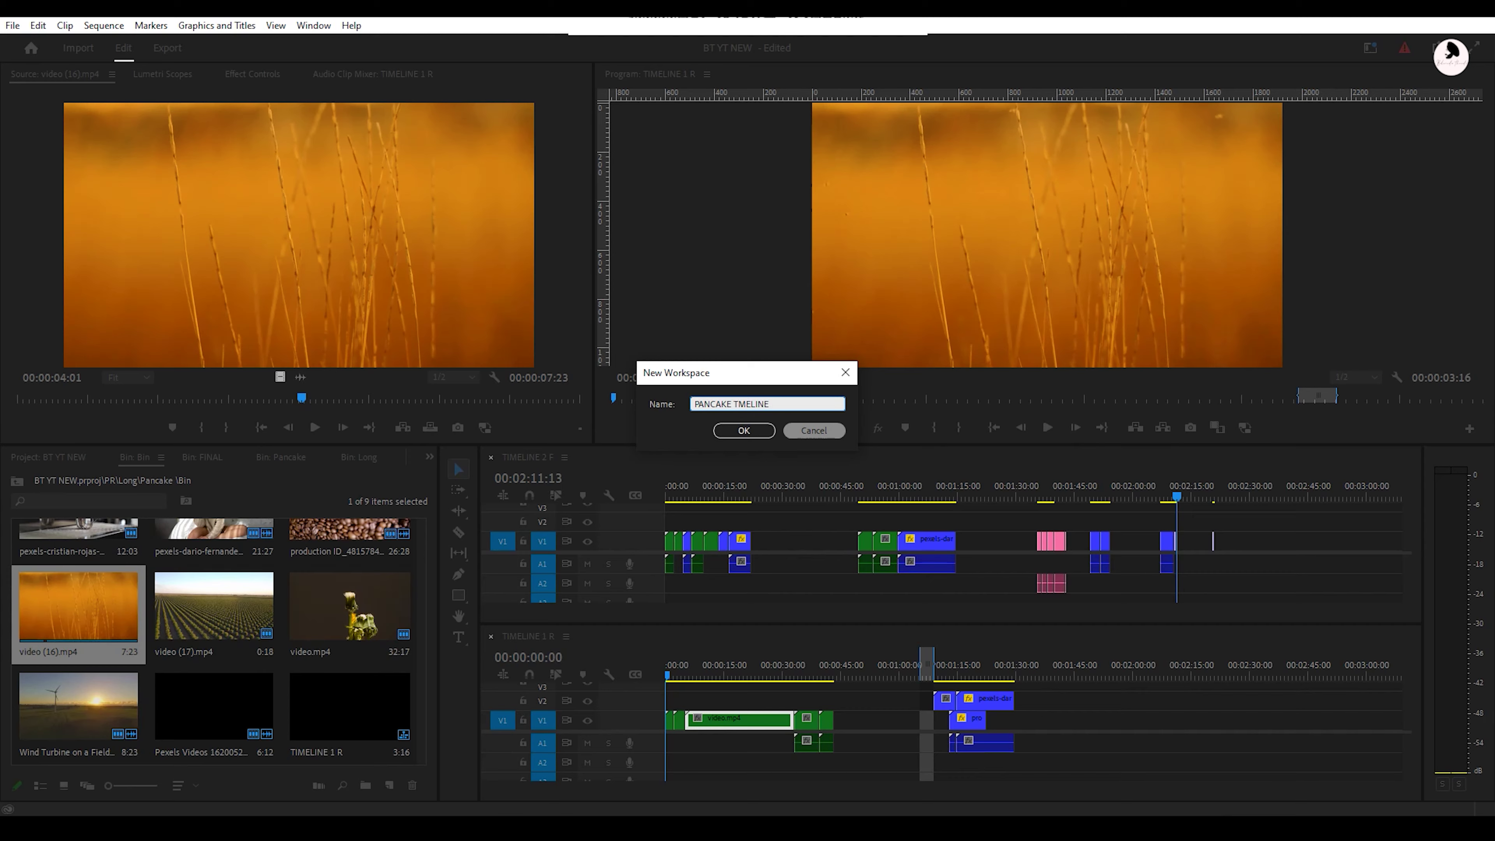
click(744, 430)
Switch from the Editing workspace to the saved PANCAKE TMELINE workspace
click(313, 25)
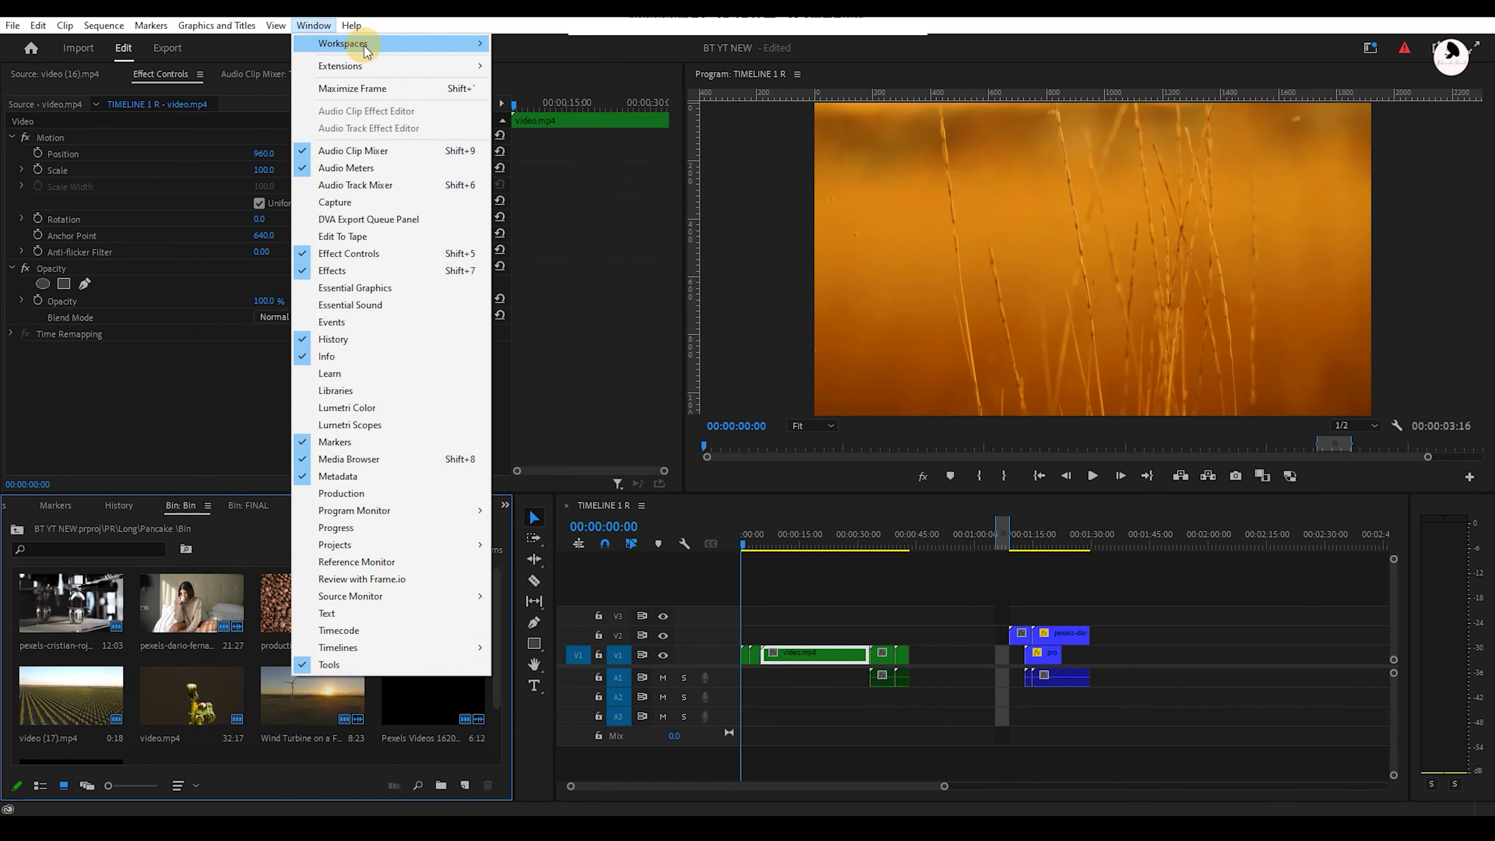
mouse_move(342, 43)
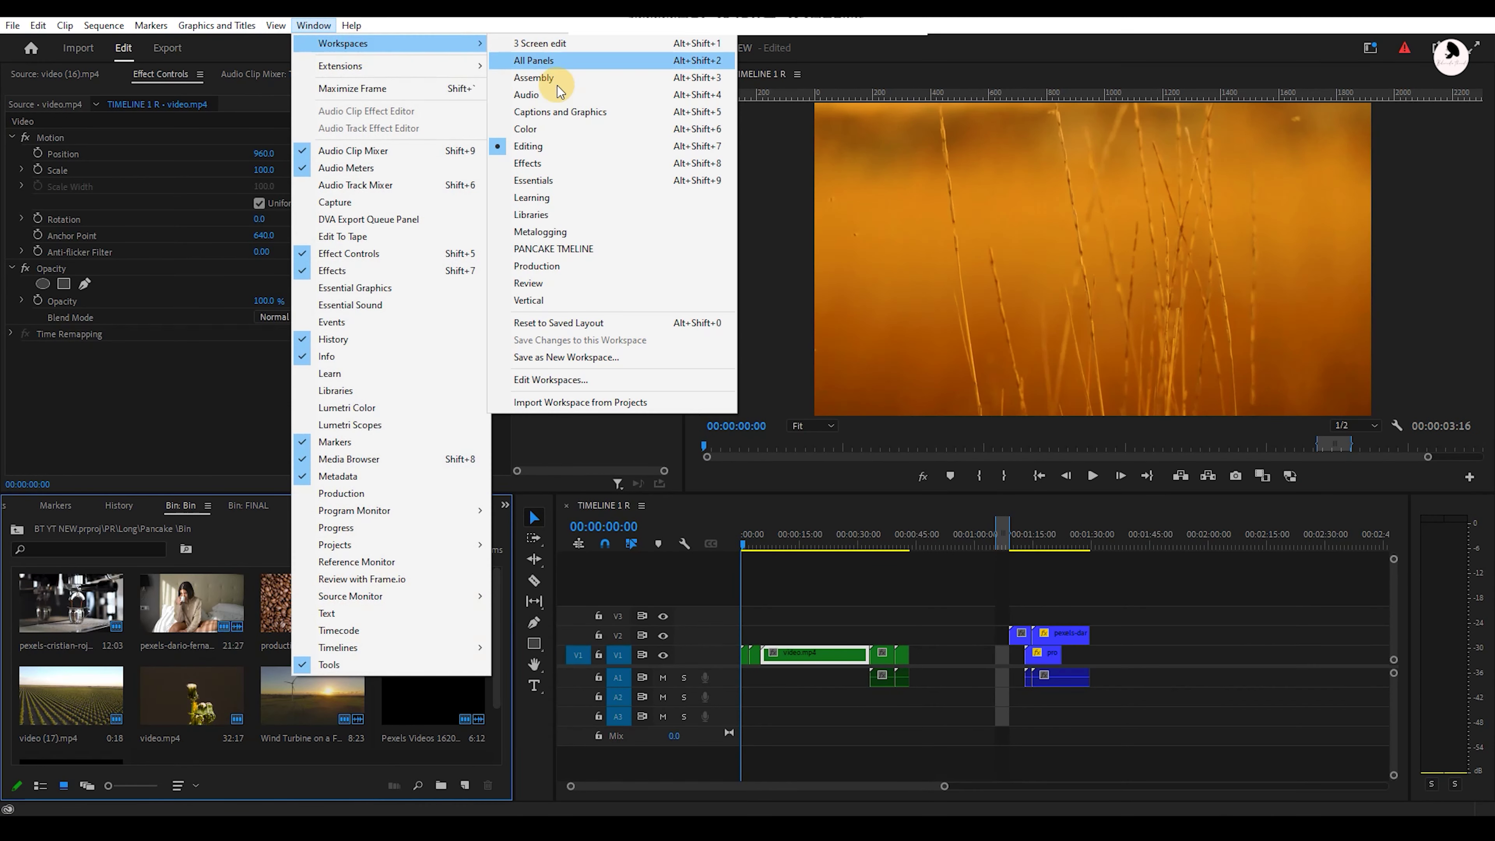
click(558, 250)
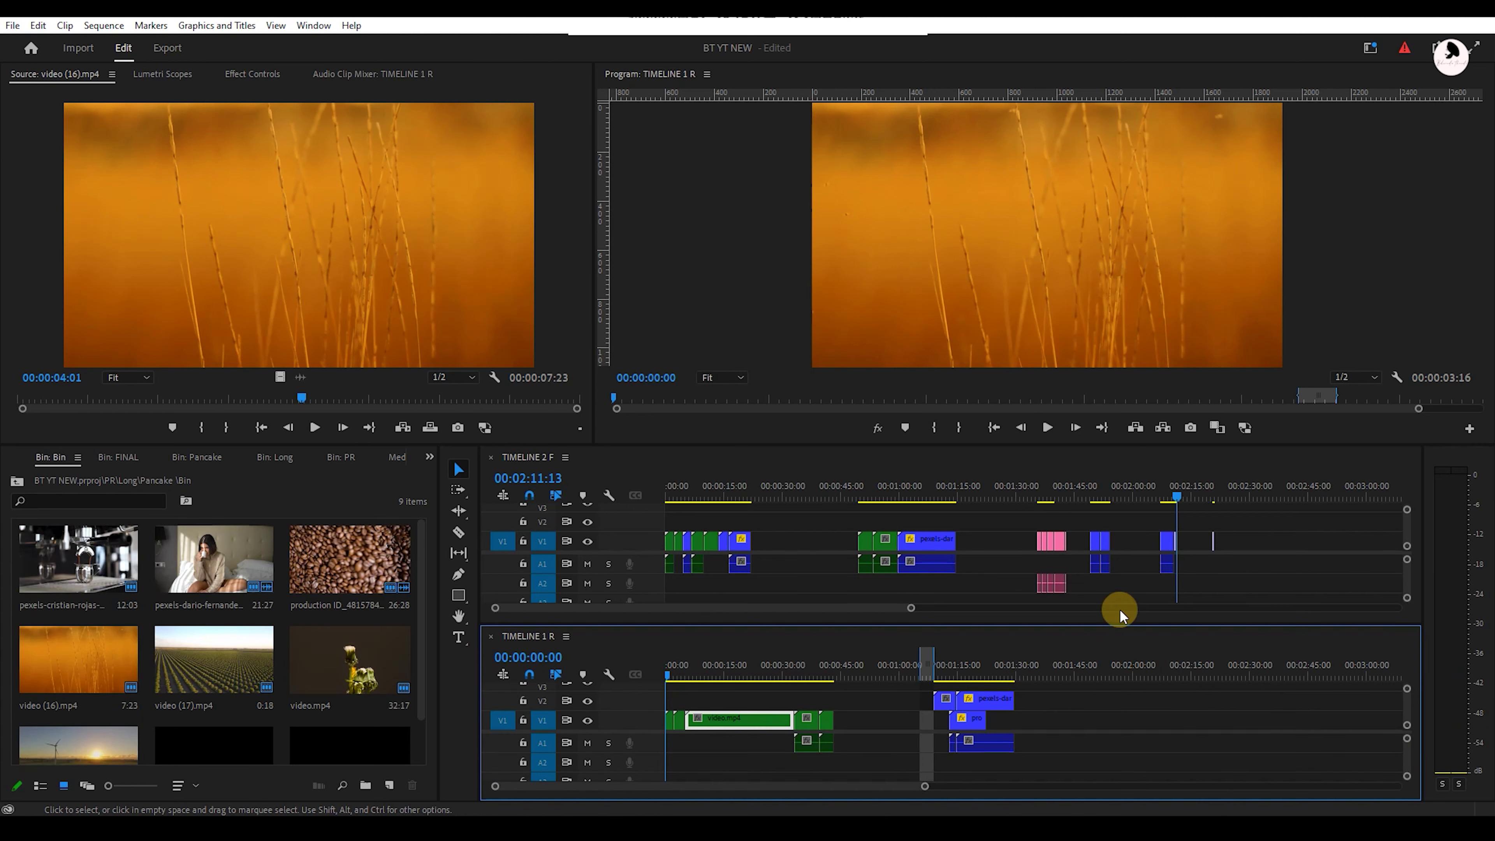
Go up to the Pancake bin and create a new sequence in it
scroll(333, 672, down, 2)
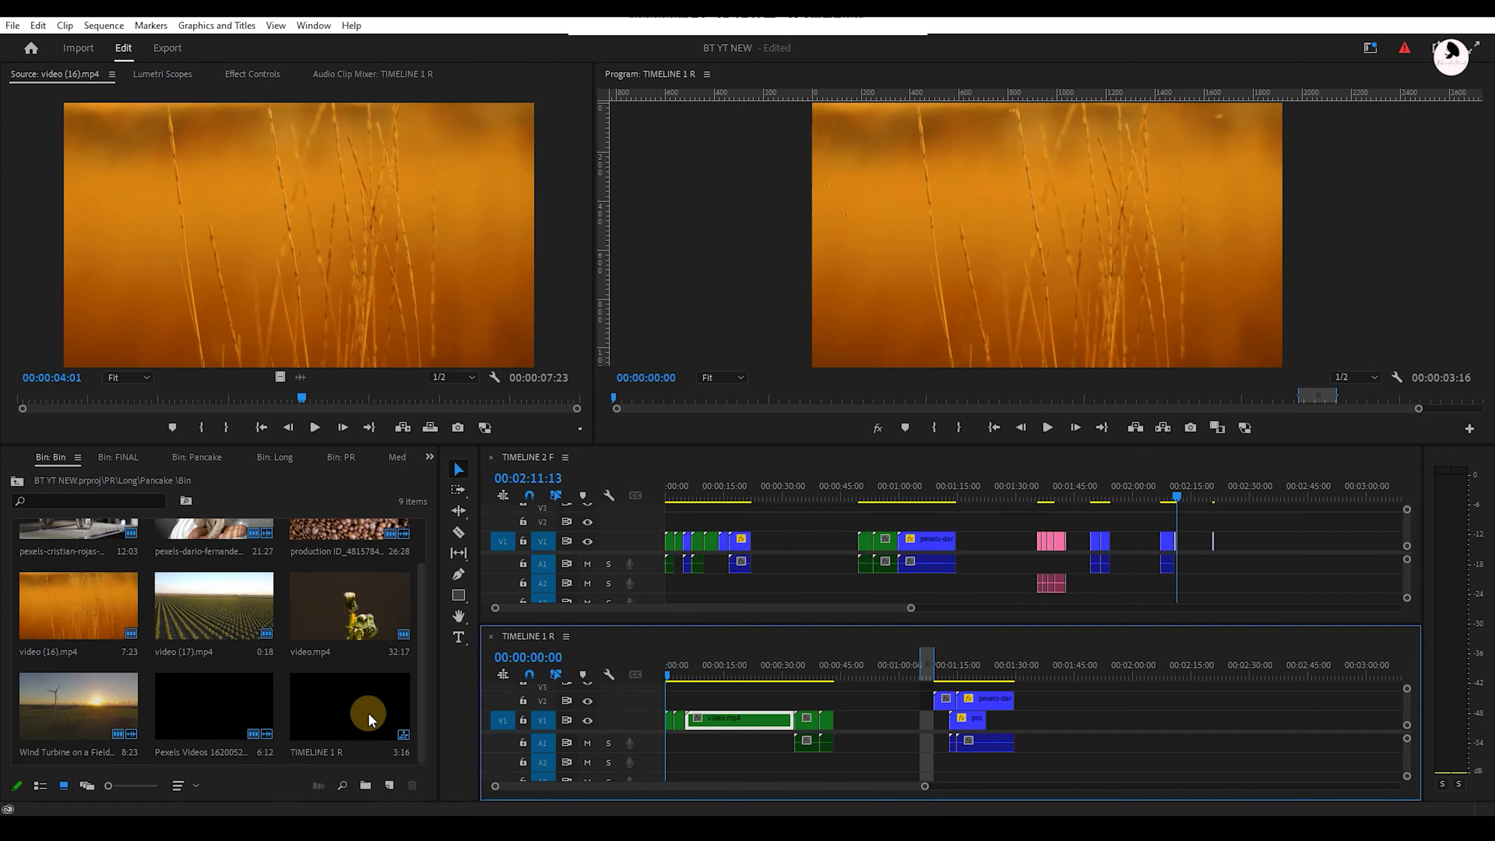
click(375, 767)
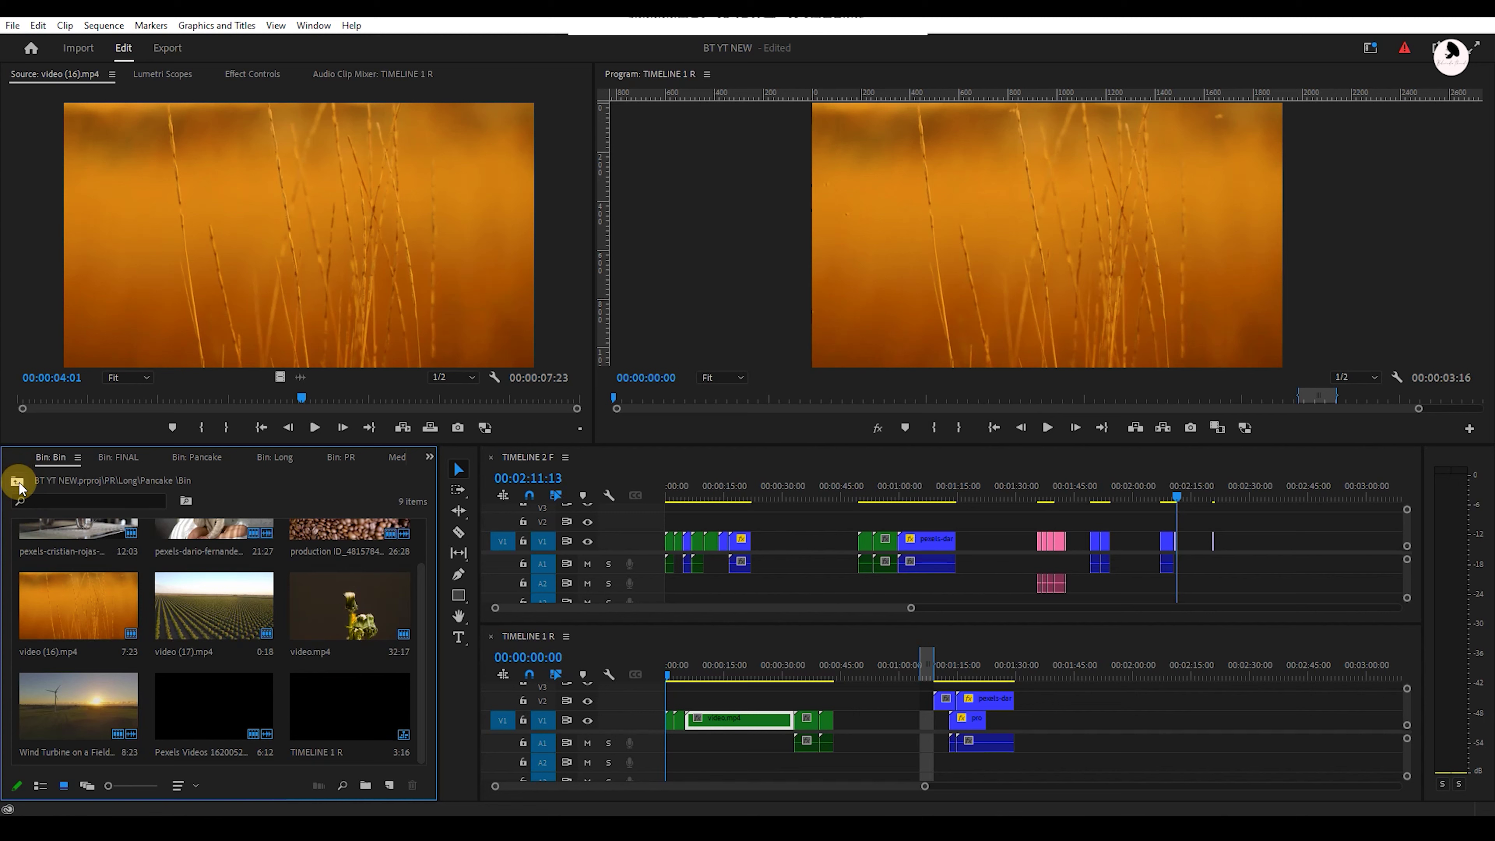
click(17, 481)
right_click(255, 713)
click(239, 710)
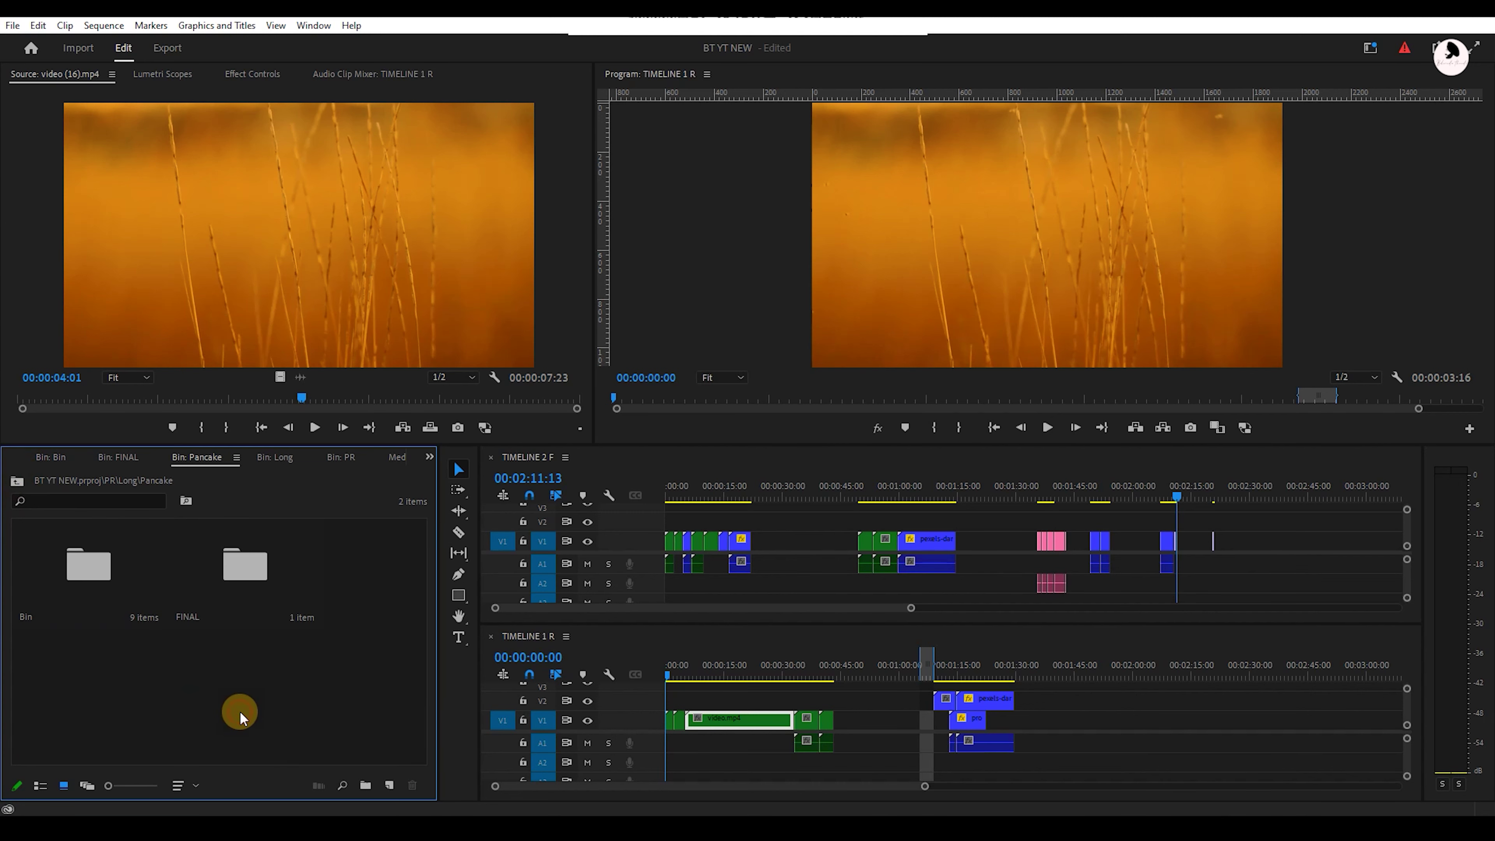
key(ctrl+n)
click(848, 682)
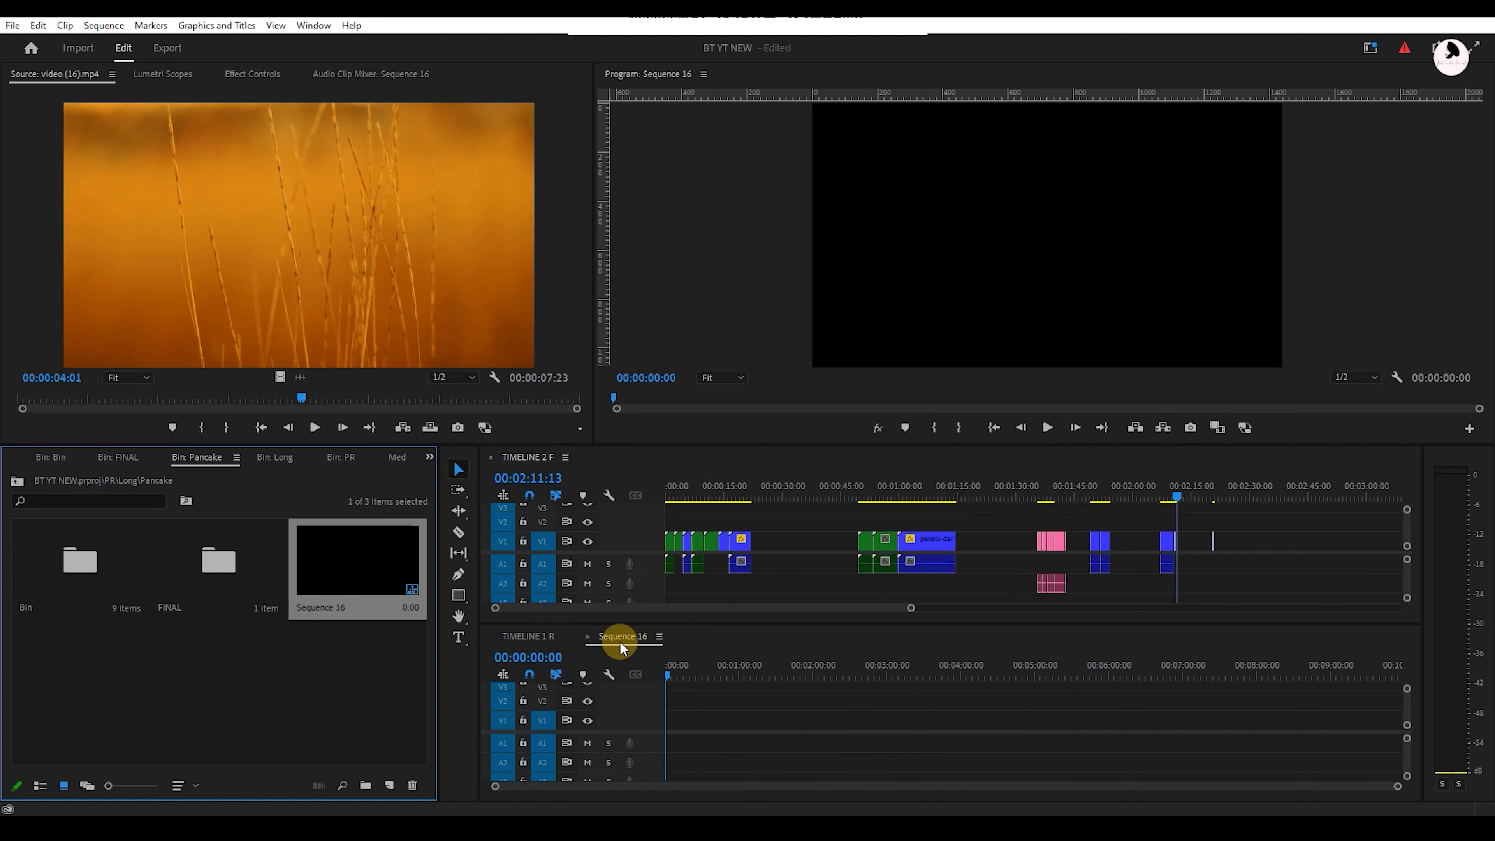
Stack the new sequence in its own panel above TIMELINE 2 F and resize the three timeline panels to similar heights
drag(623, 648, 631, 486)
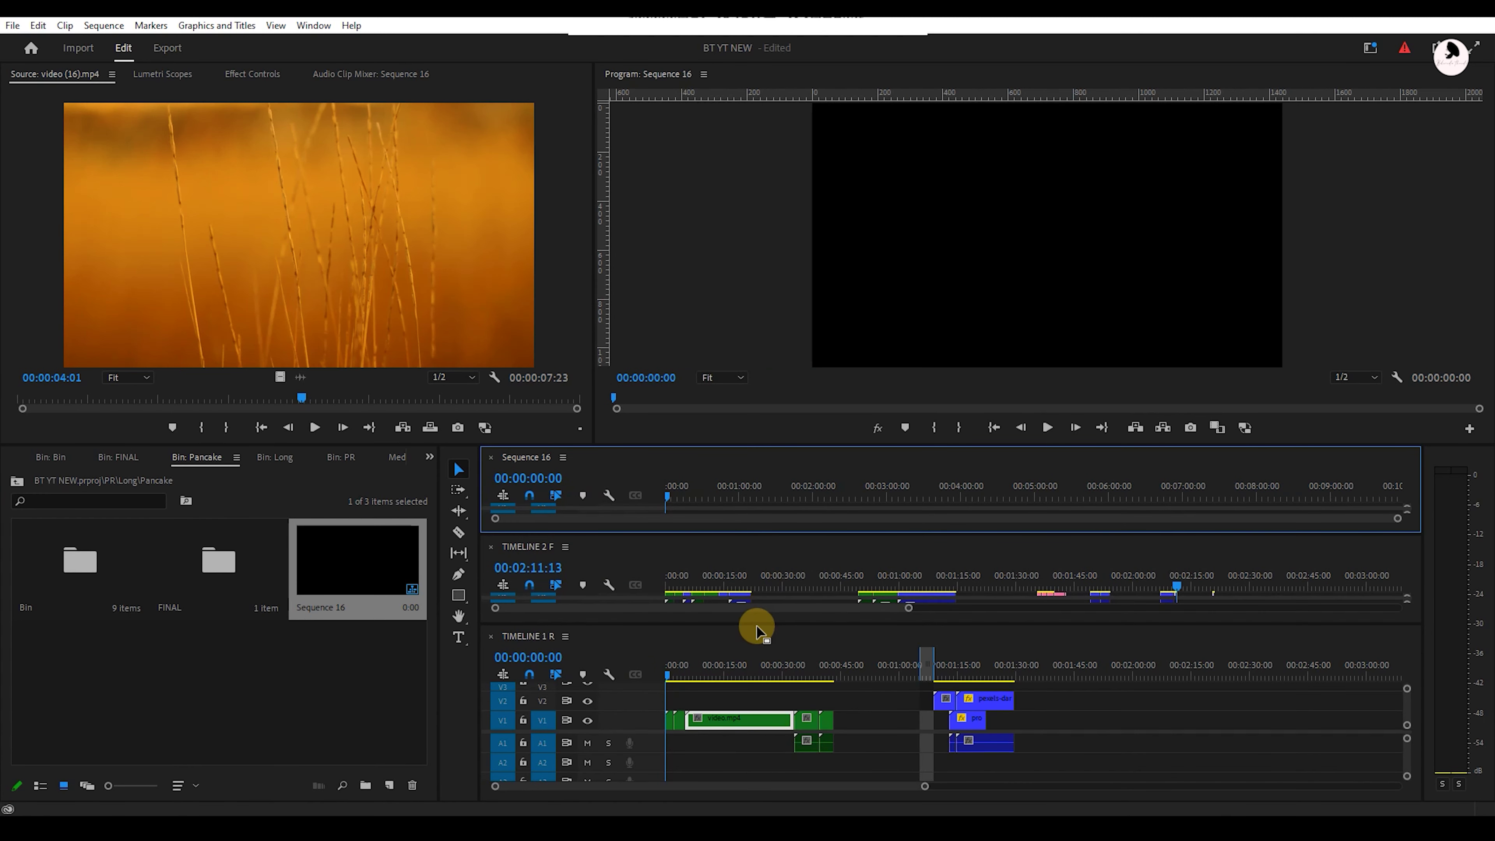
drag(754, 624, 742, 665)
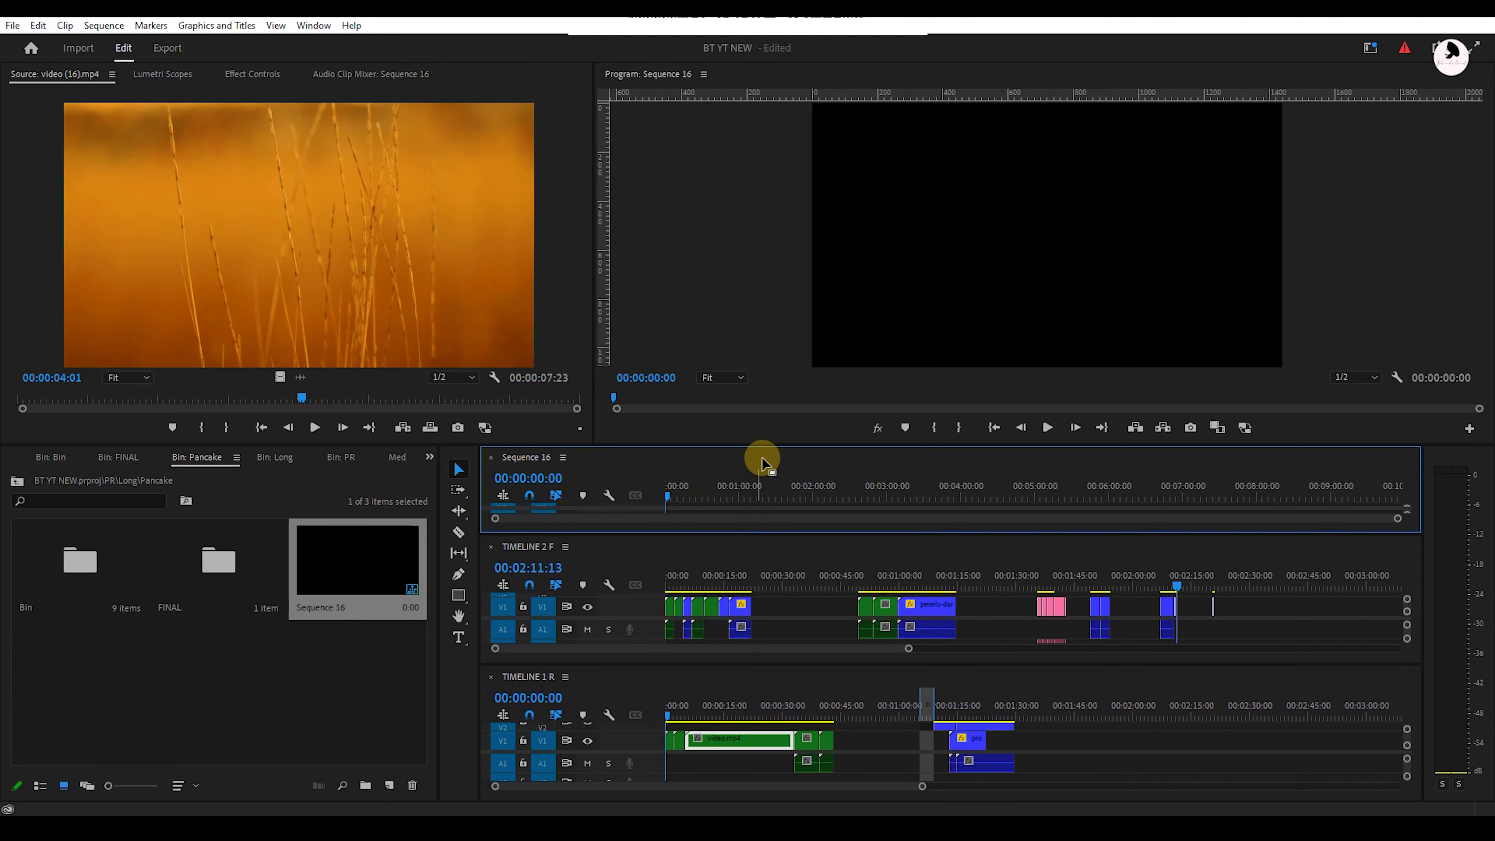
drag(764, 444, 764, 425)
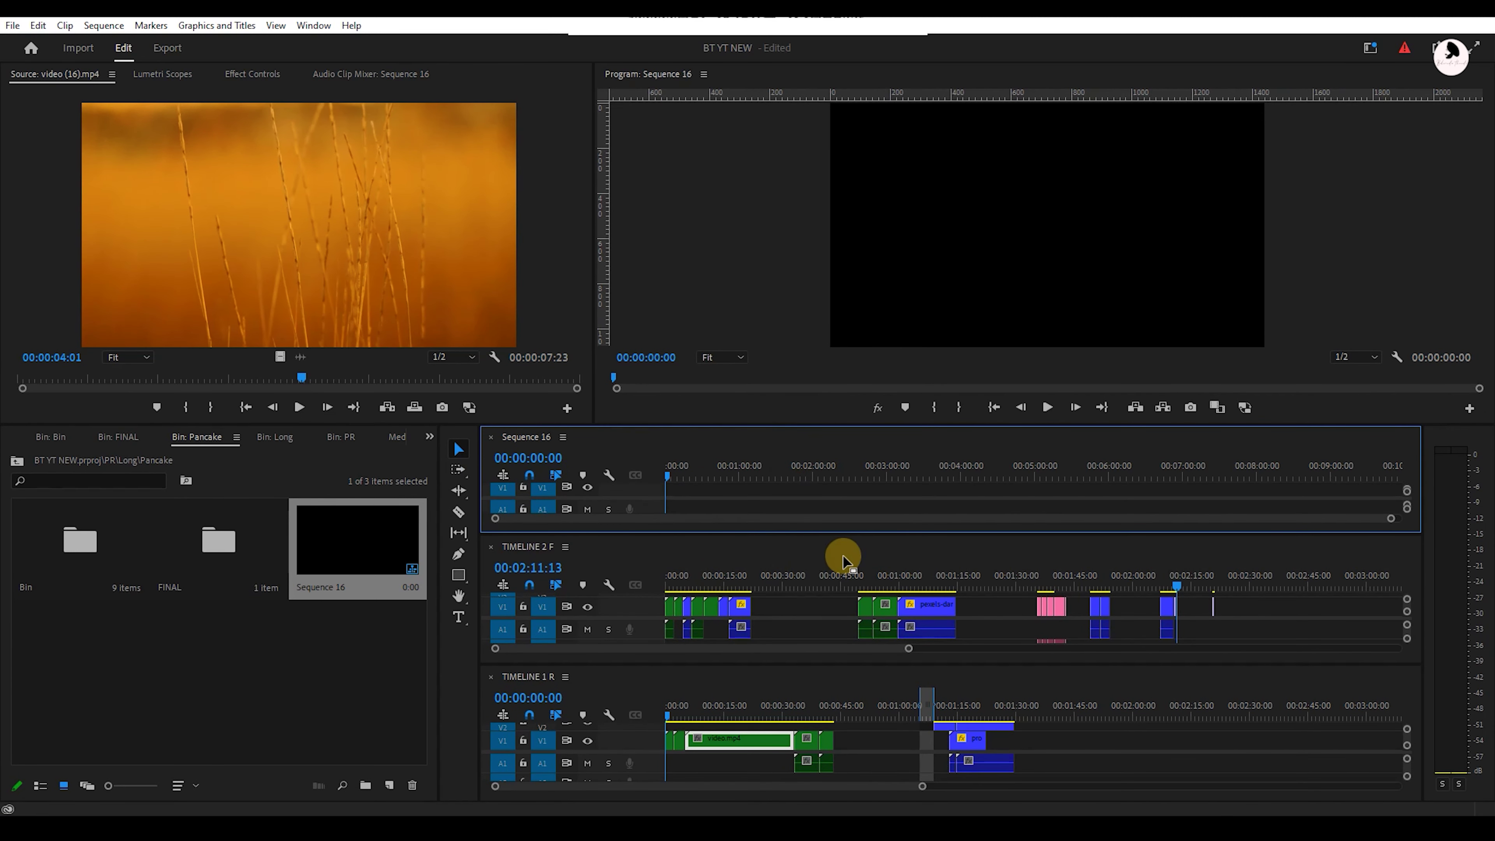
click(784, 606)
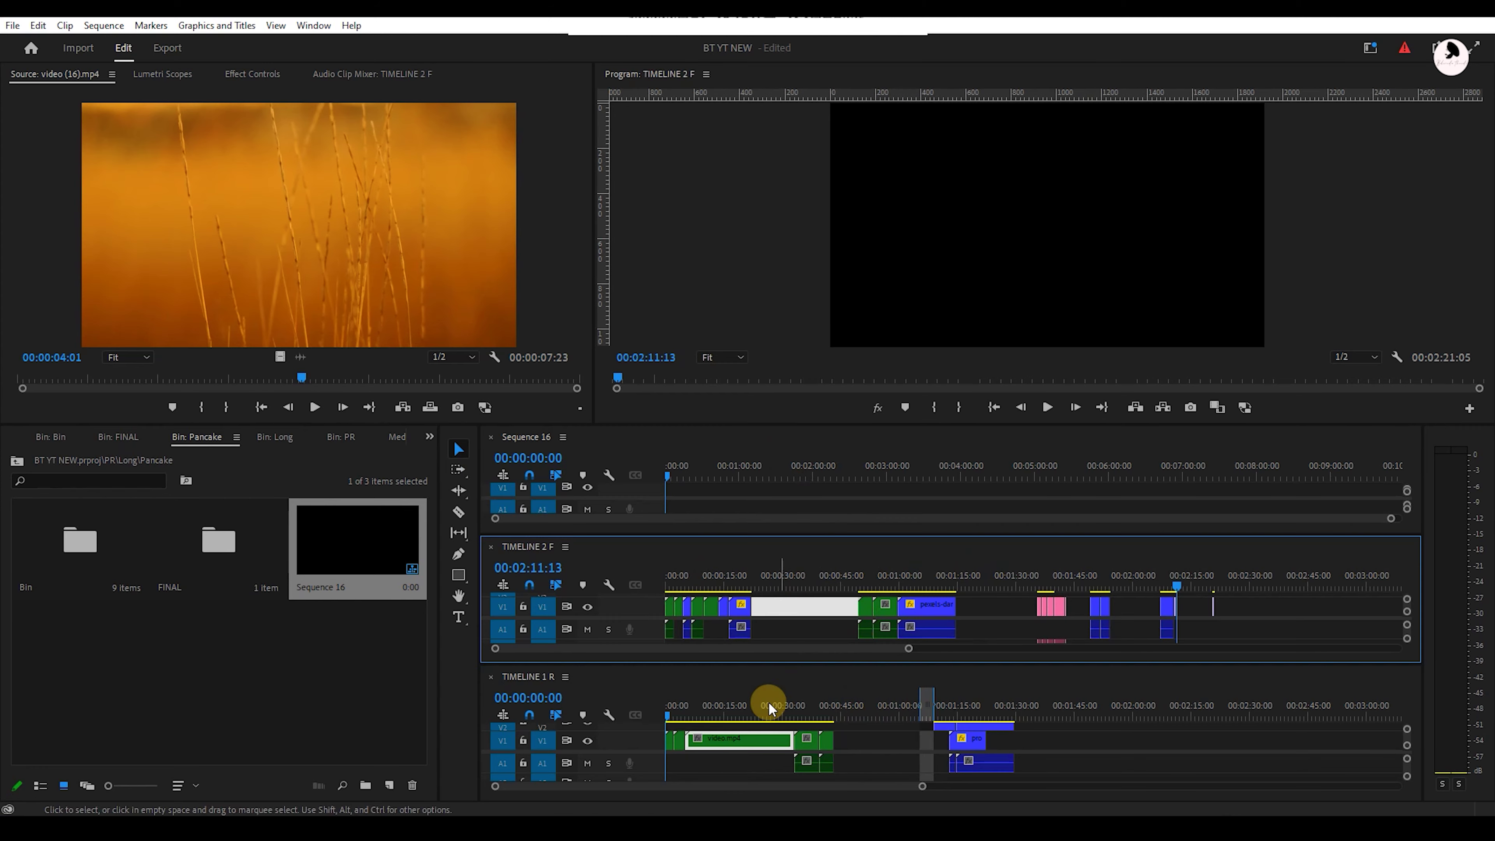
click(764, 726)
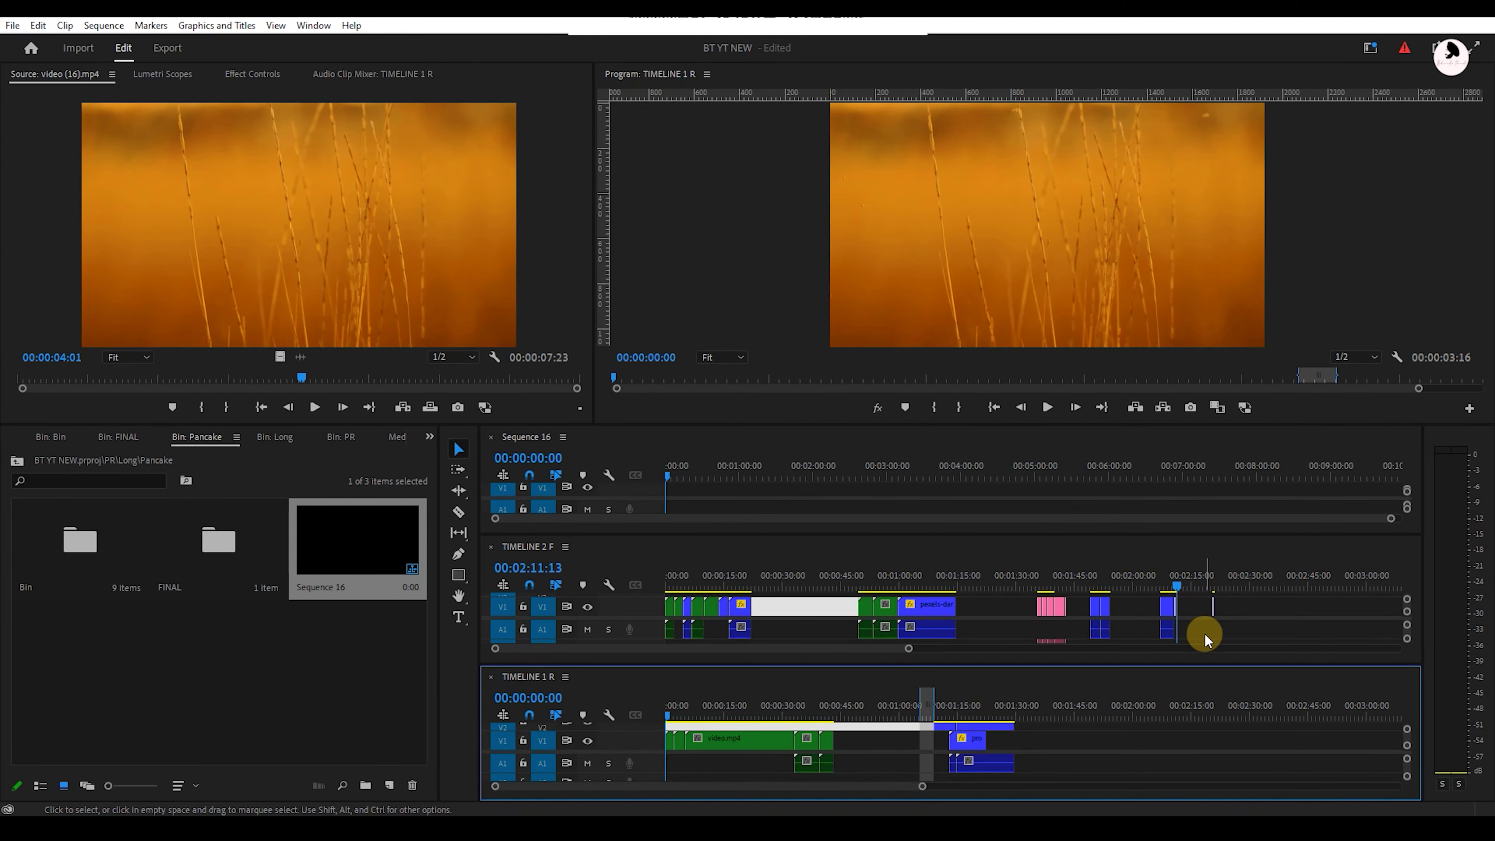